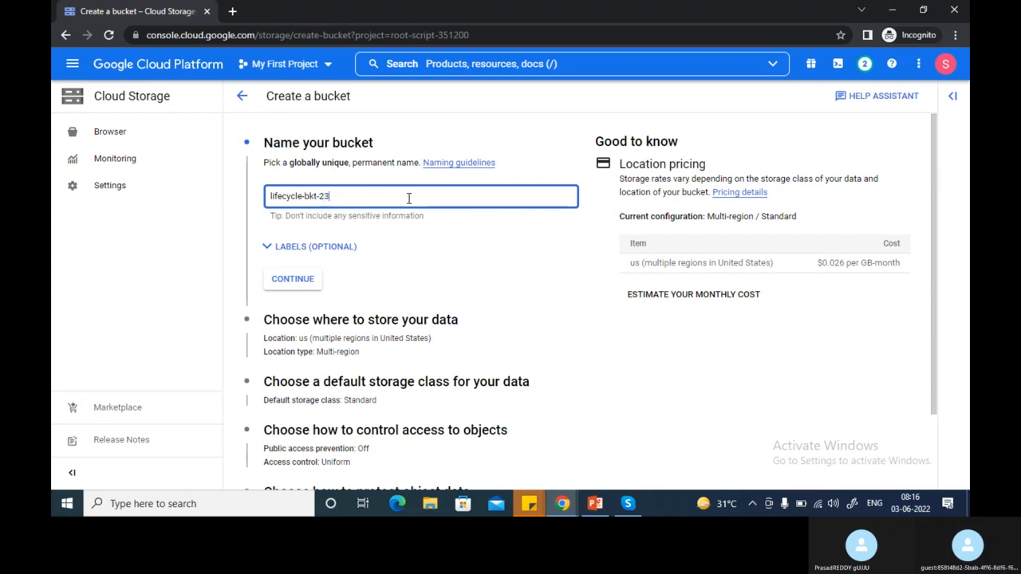
# Name the new bucket lifecycle-bkt-232542 and store its data in the single region asia-south1 (Mumbai)
pyautogui.click(293, 280)
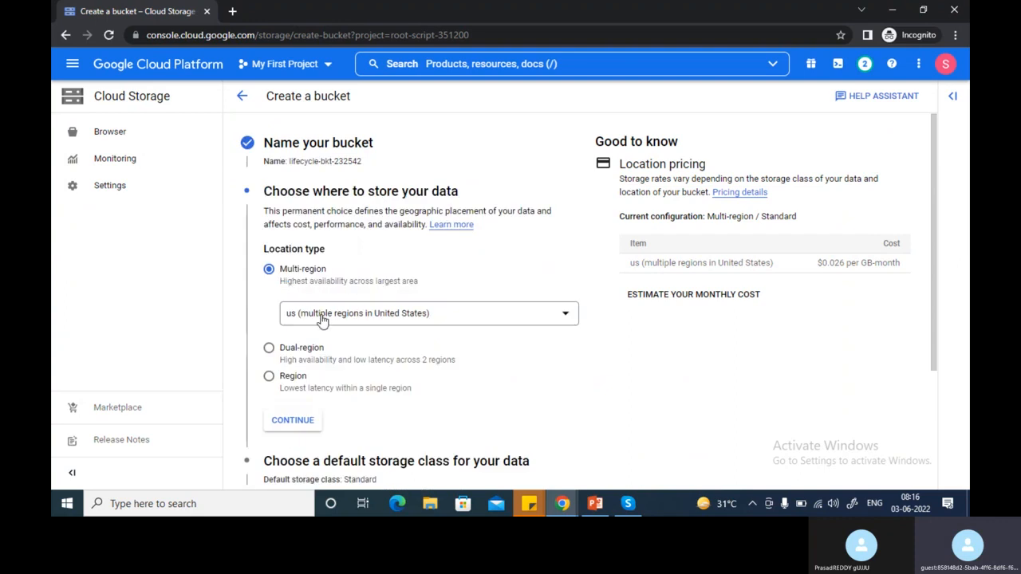
pyautogui.click(295, 378)
pyautogui.scroll(-3, 332, 205)
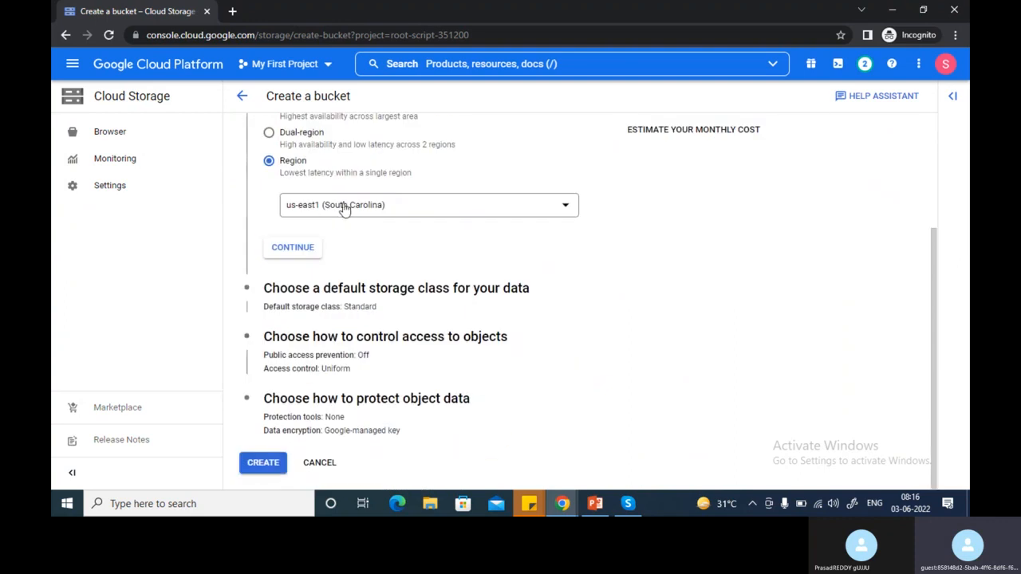
pyautogui.click(344, 205)
pyautogui.scroll(-5, 355, 303)
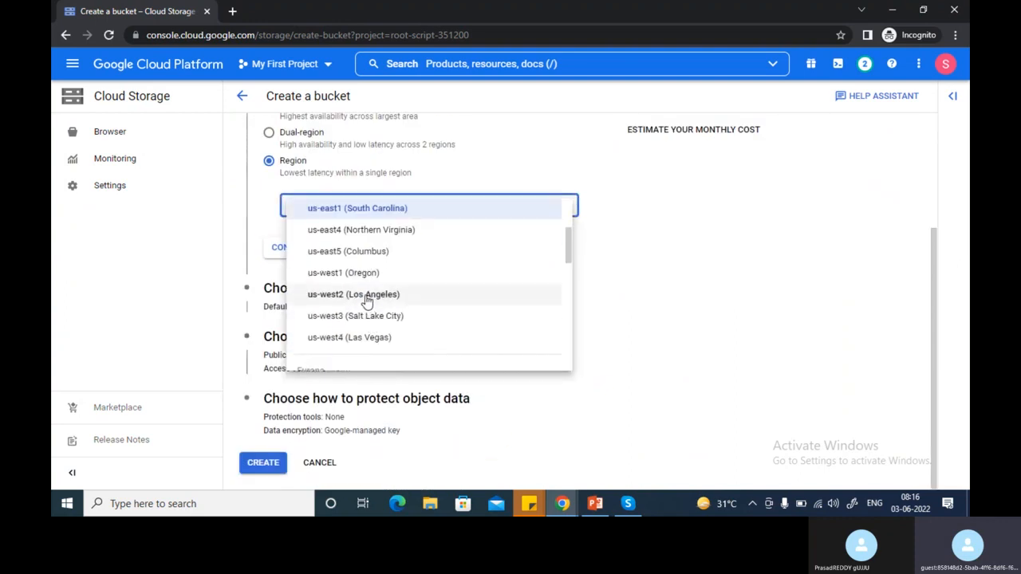
pyautogui.scroll(-3, 343, 295)
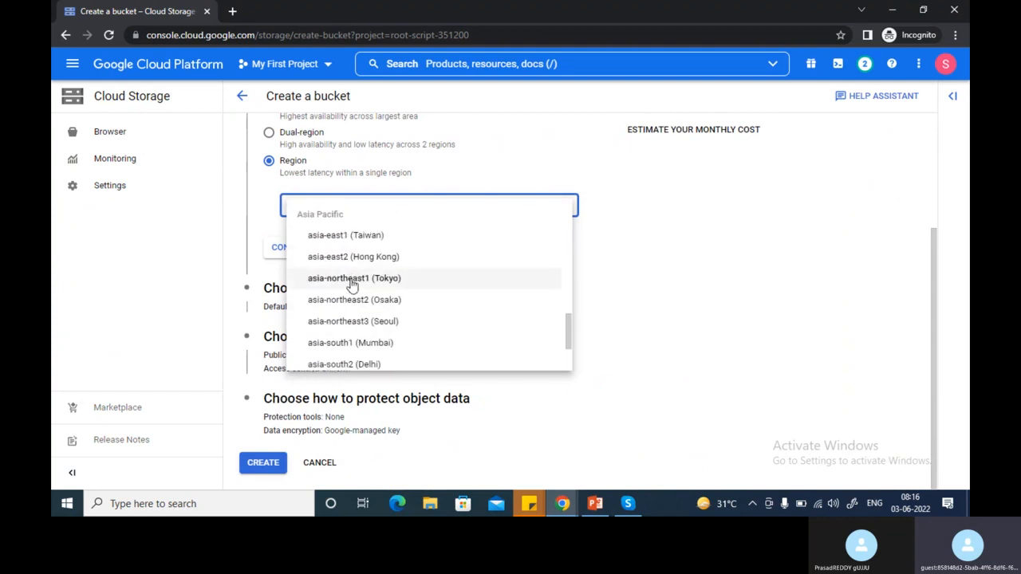
pyautogui.scroll(-2, 351, 344)
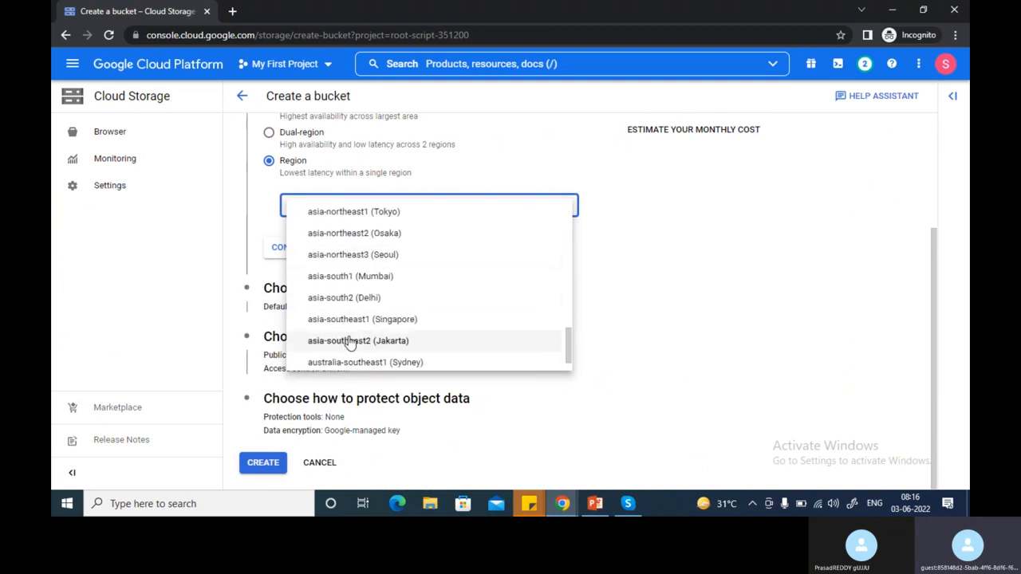
pyautogui.click(354, 275)
pyautogui.click(275, 288)
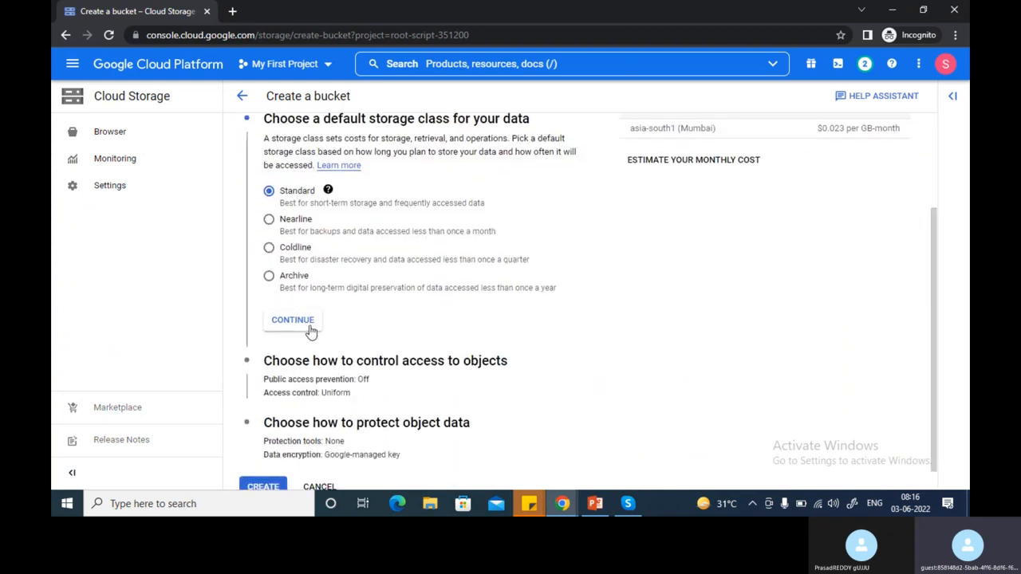
# Create the bucket with the Standard storage class, Uniform access control and no protection tools
pyautogui.click(293, 320)
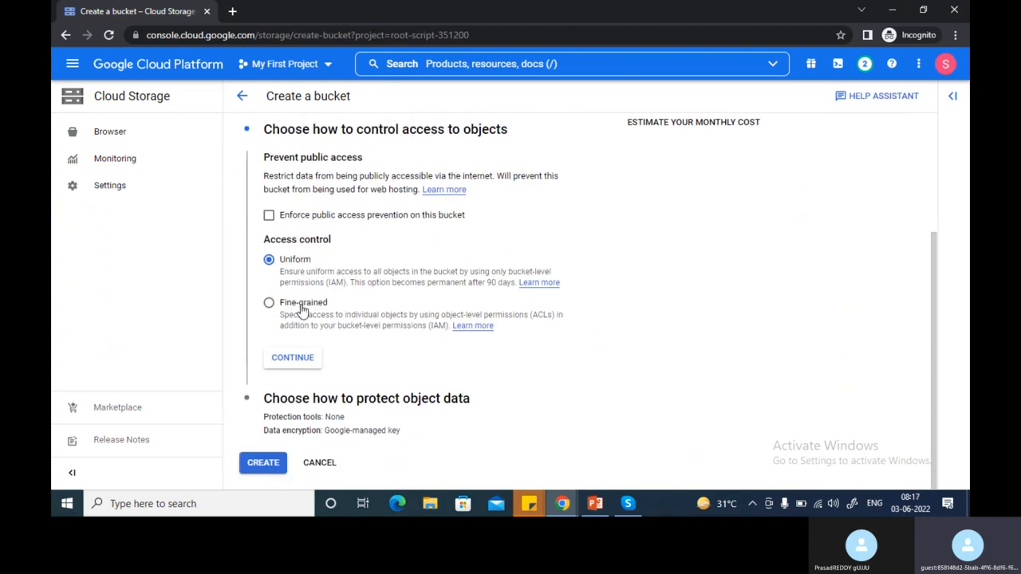
pyautogui.click(301, 365)
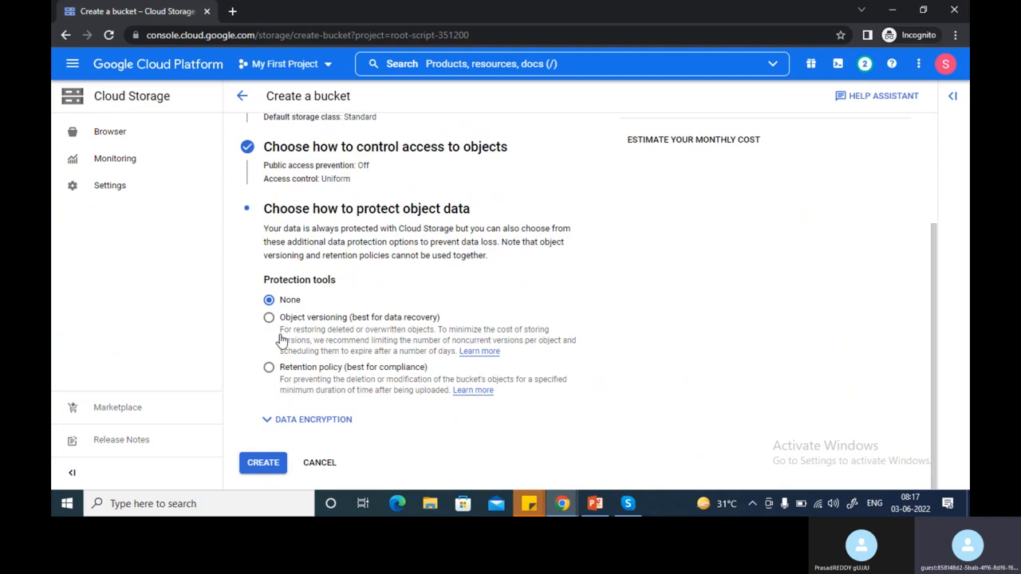
pyautogui.click(277, 463)
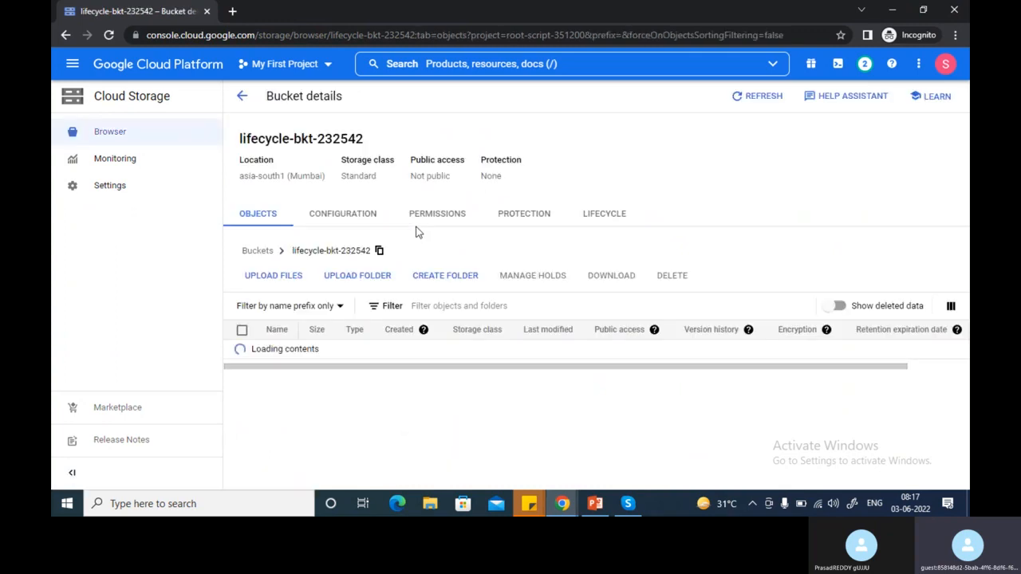
# Upload the file download.jpg from the computer into the new bucket
pyautogui.click(283, 277)
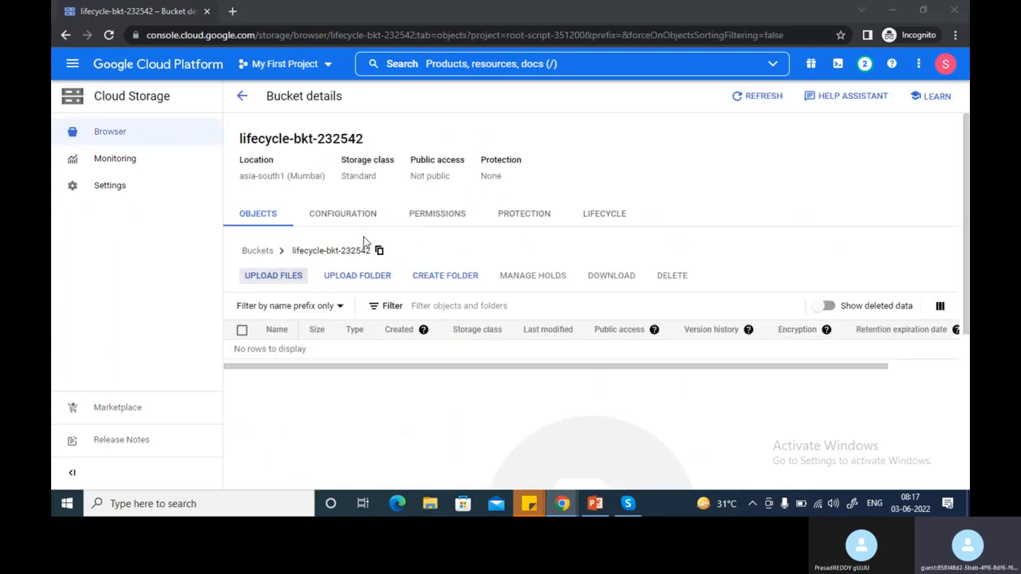
pyautogui.click(196, 201)
pyautogui.click(407, 303)
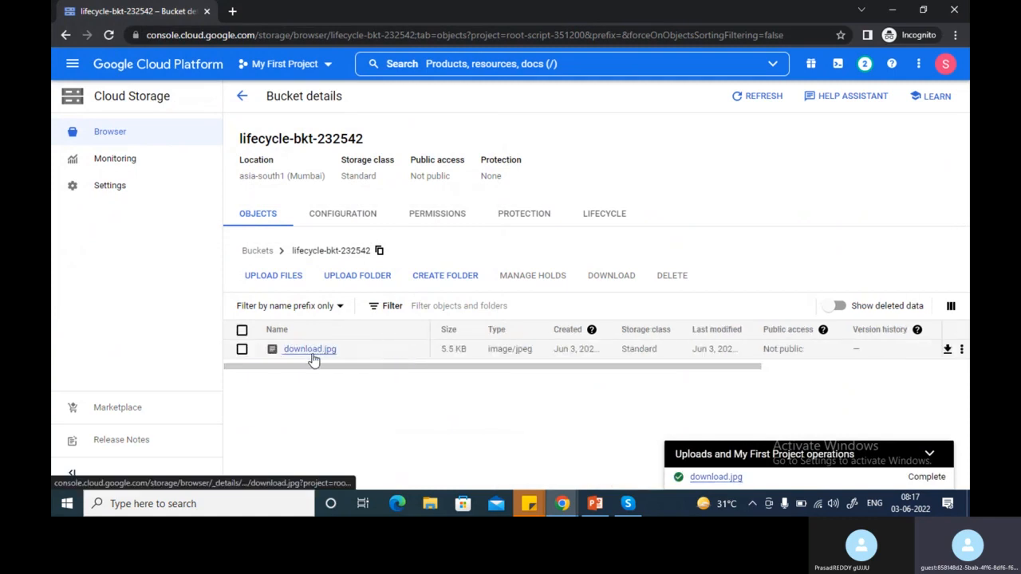
# Review the bucket's configuration, permissions and protection settings, and read the explanation of lifecycle rules
pyautogui.click(331, 218)
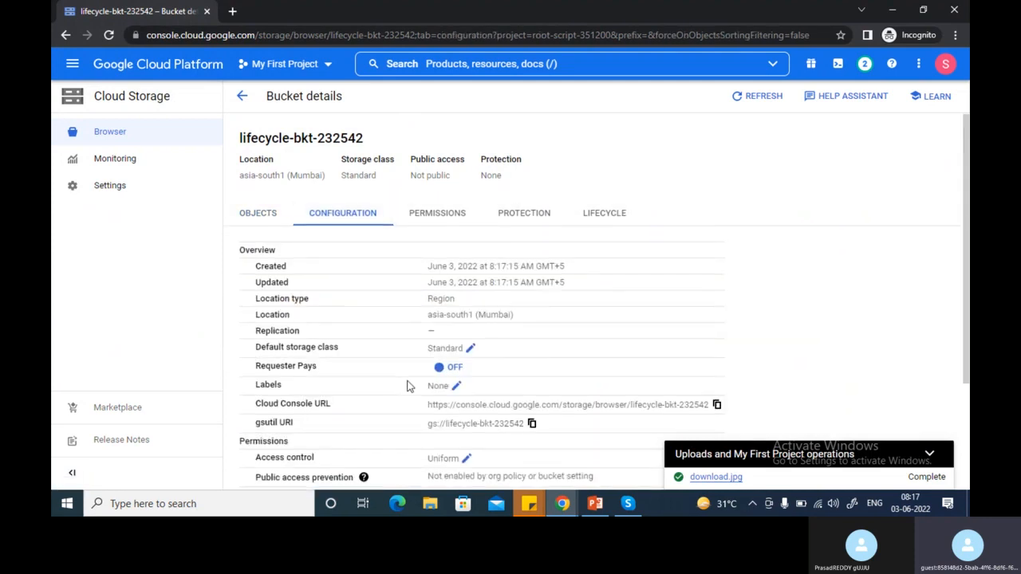
pyautogui.scroll(-1, 409, 382)
pyautogui.scroll(1, 403, 364)
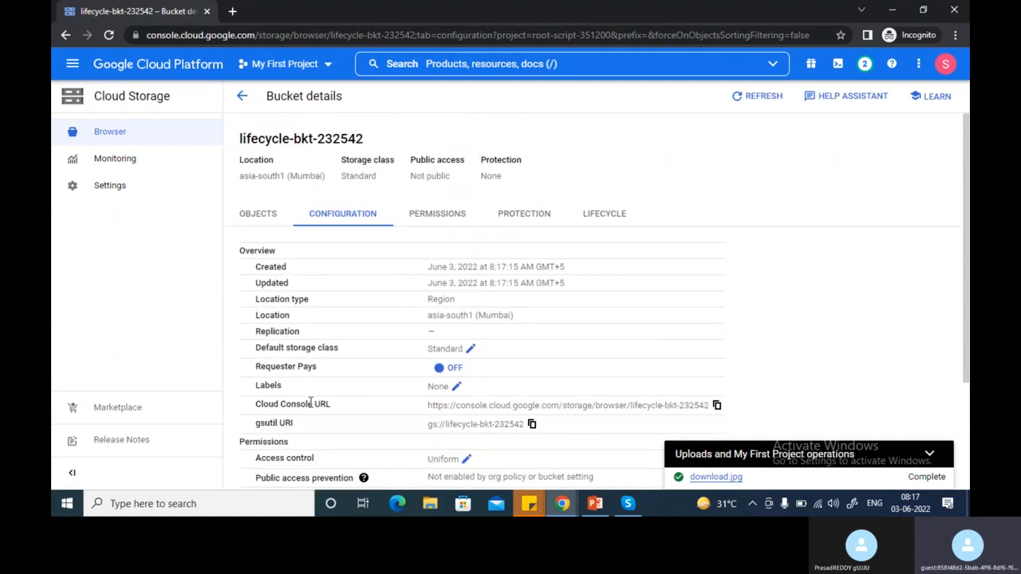
pyautogui.click(442, 214)
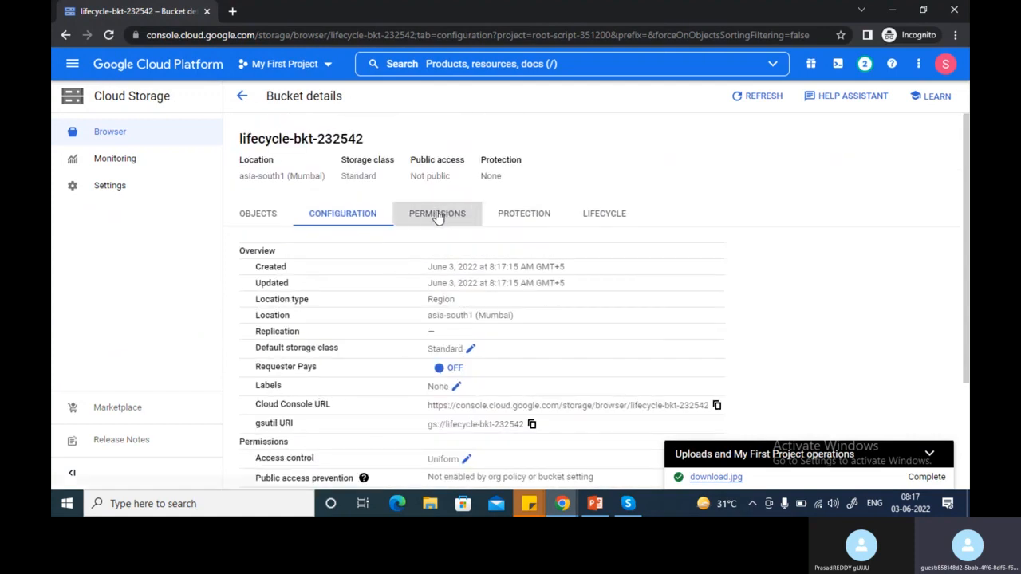
pyautogui.click(515, 217)
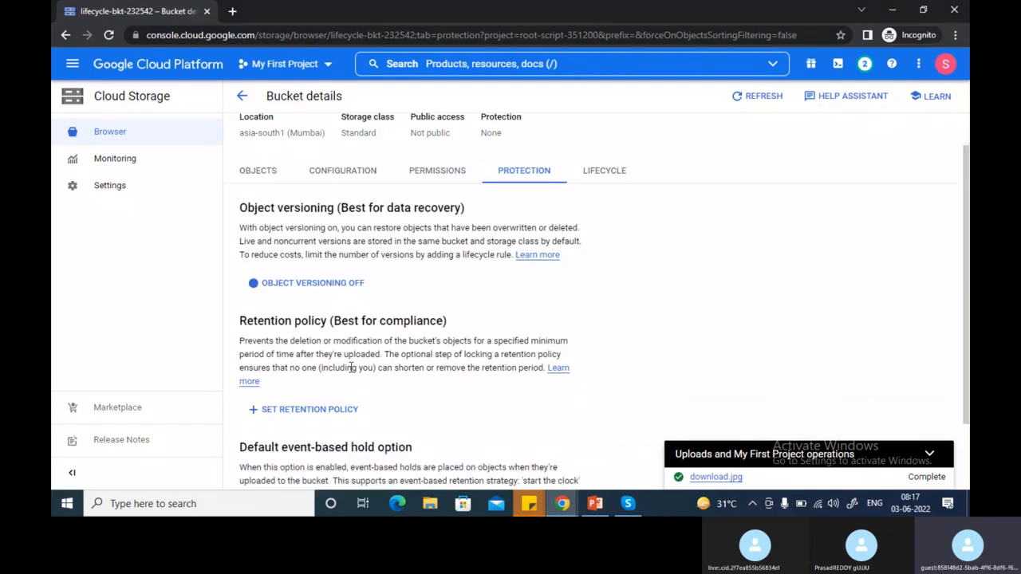
pyautogui.click(606, 217)
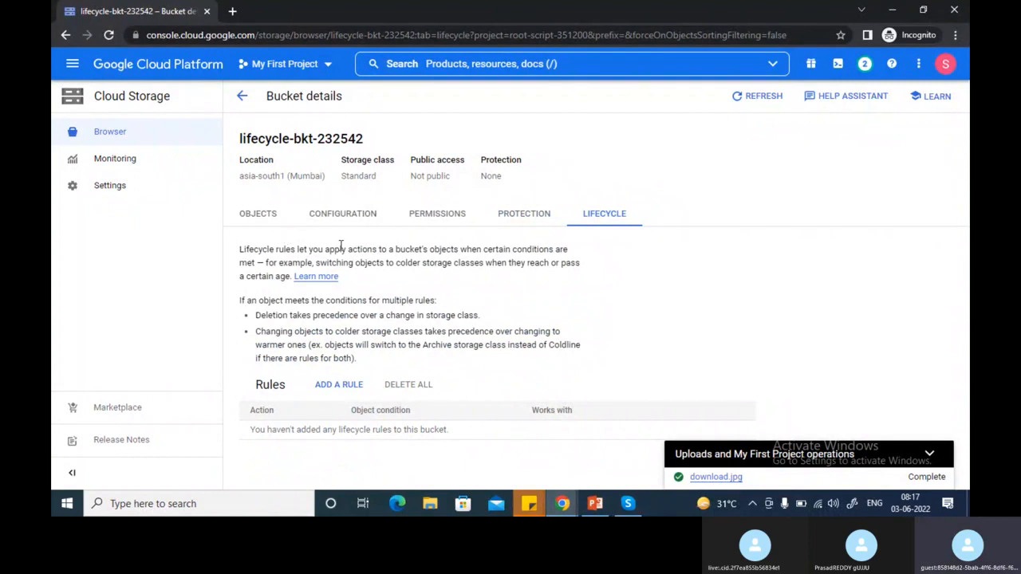
pyautogui.moveTo(313, 249); pyautogui.dragTo(258, 260)
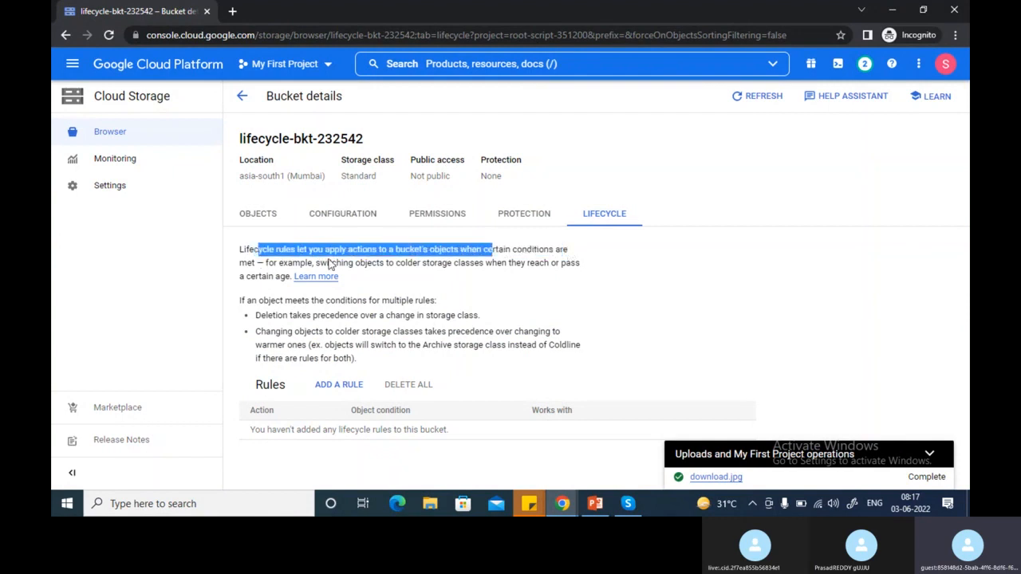
pyautogui.moveTo(350, 264); pyautogui.dragTo(463, 264)
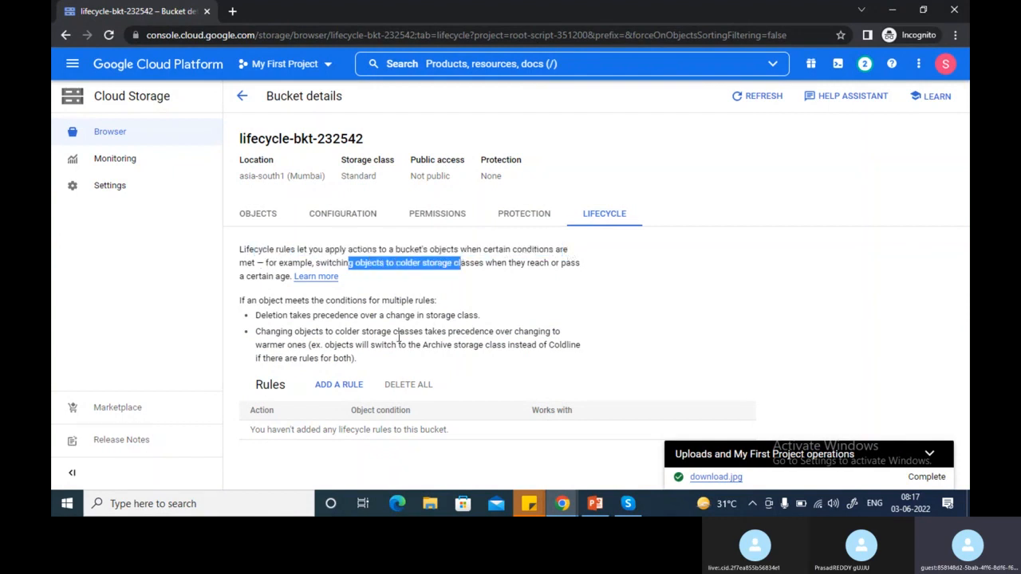
# Start a new lifecycle rule for the bucket and choose Delete object as its action
pyautogui.click(341, 386)
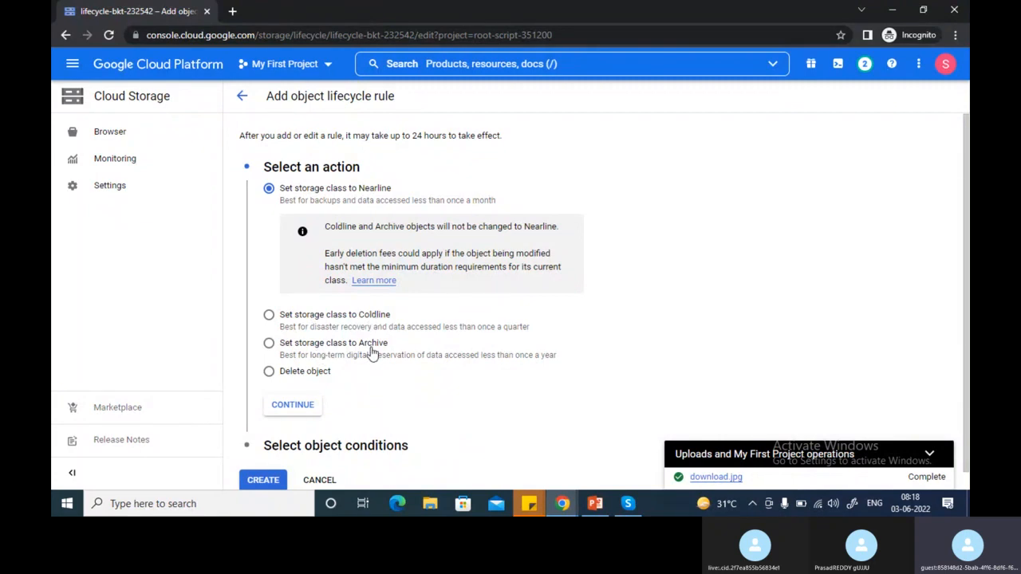
pyautogui.click(305, 376)
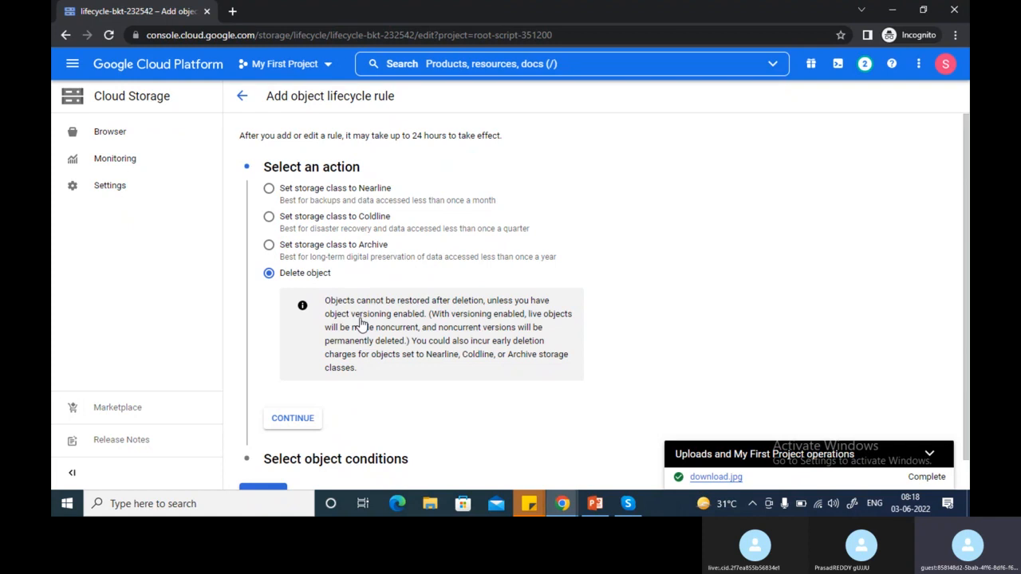
pyautogui.click(329, 249)
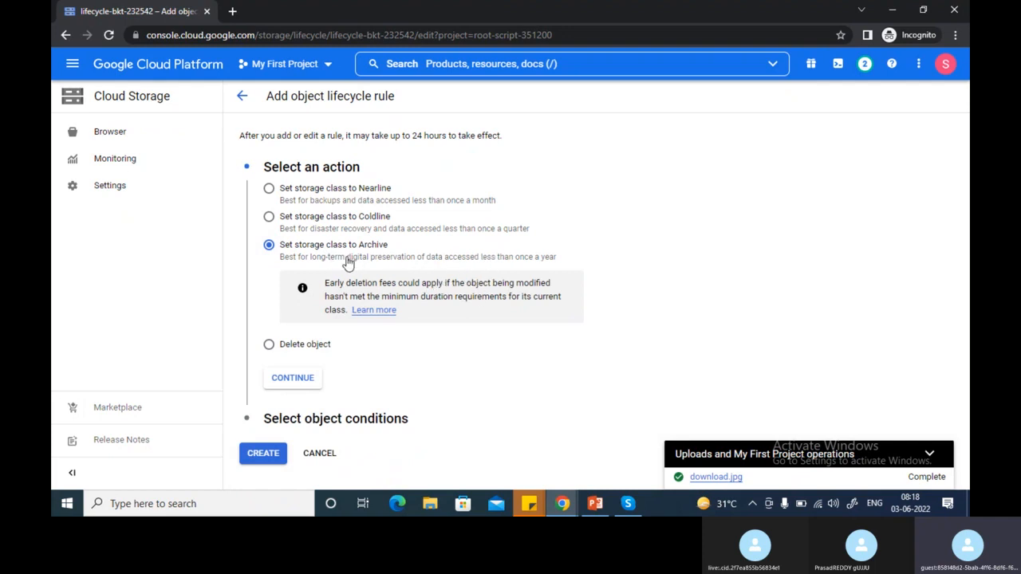
pyautogui.click(312, 346)
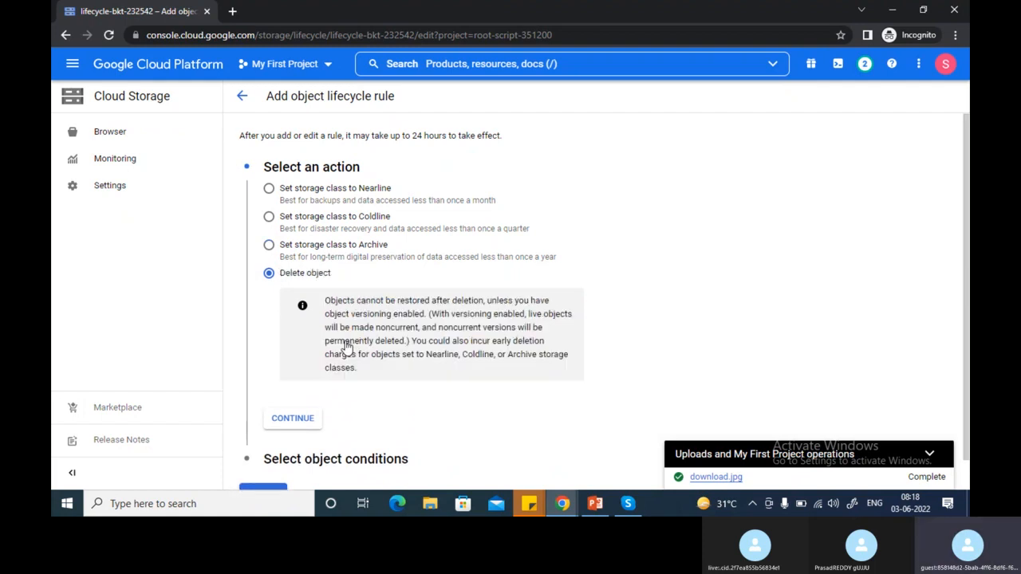
pyautogui.click(293, 419)
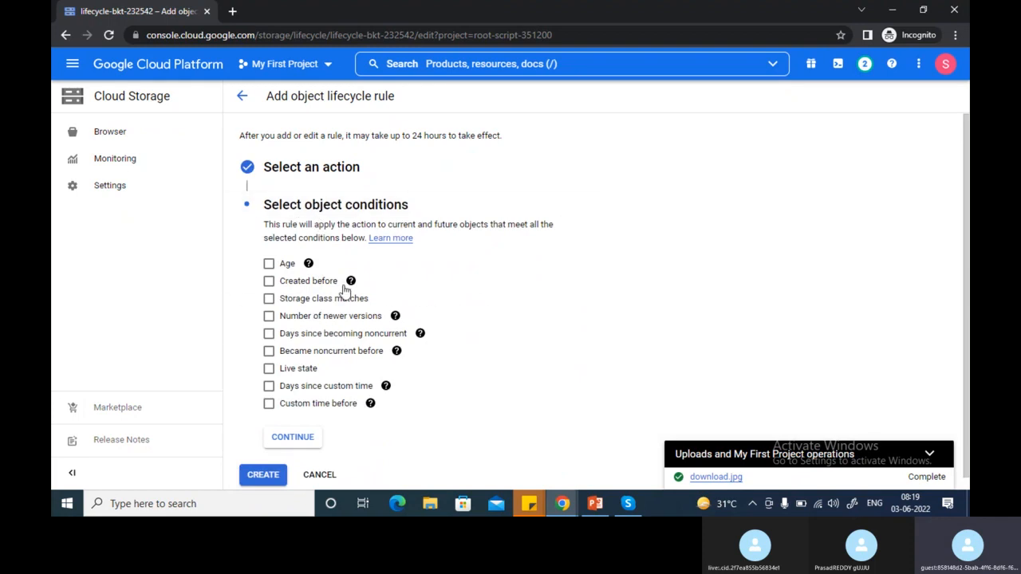
# Add rule conditions for an age of 90 days and a creation date before 6/4/2022
pyautogui.click(269, 266)
pyautogui.click(367, 294)
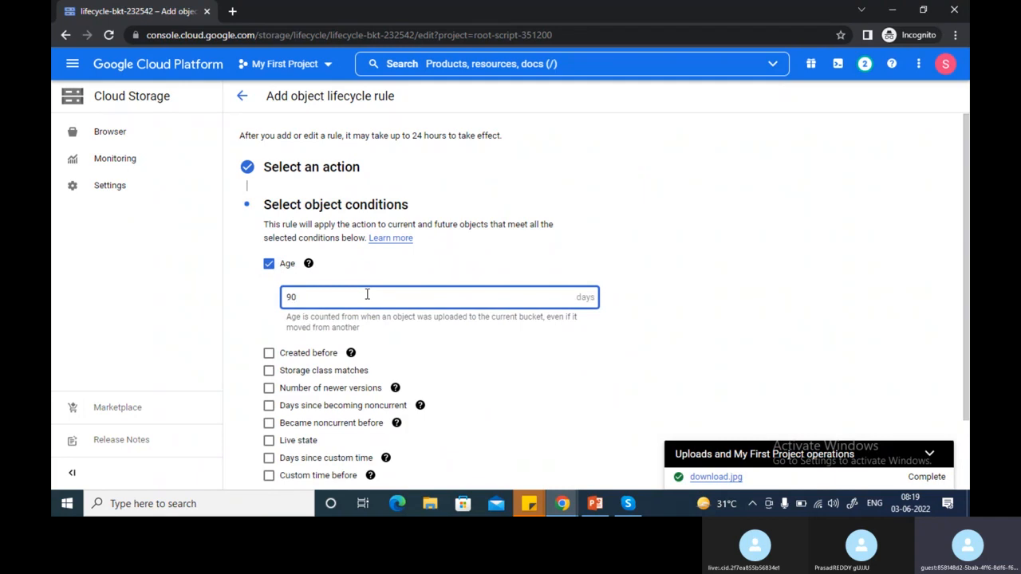
pyautogui.click(269, 353)
pyautogui.scroll(-2, 308, 354)
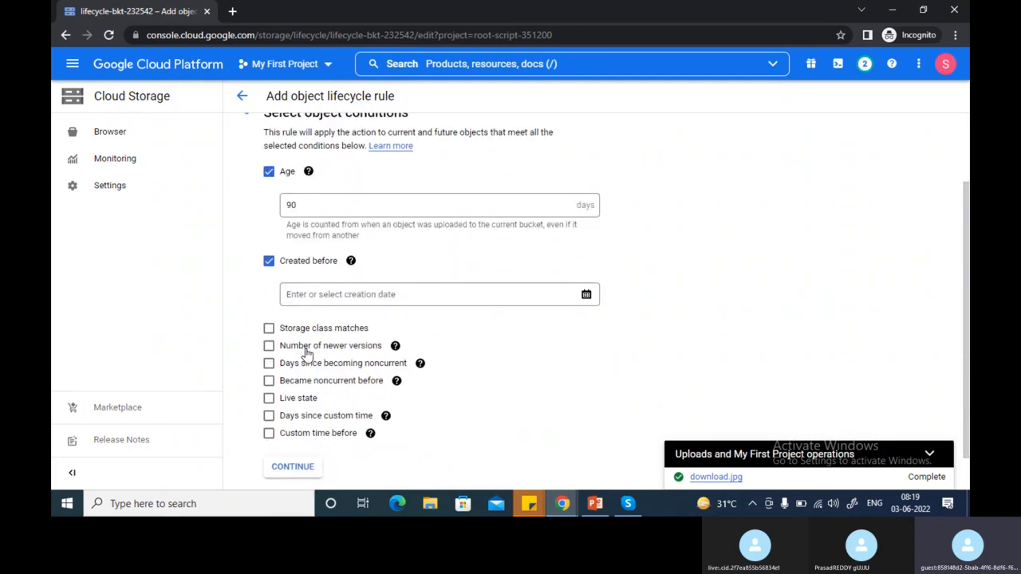
pyautogui.scroll(1, 561, 323)
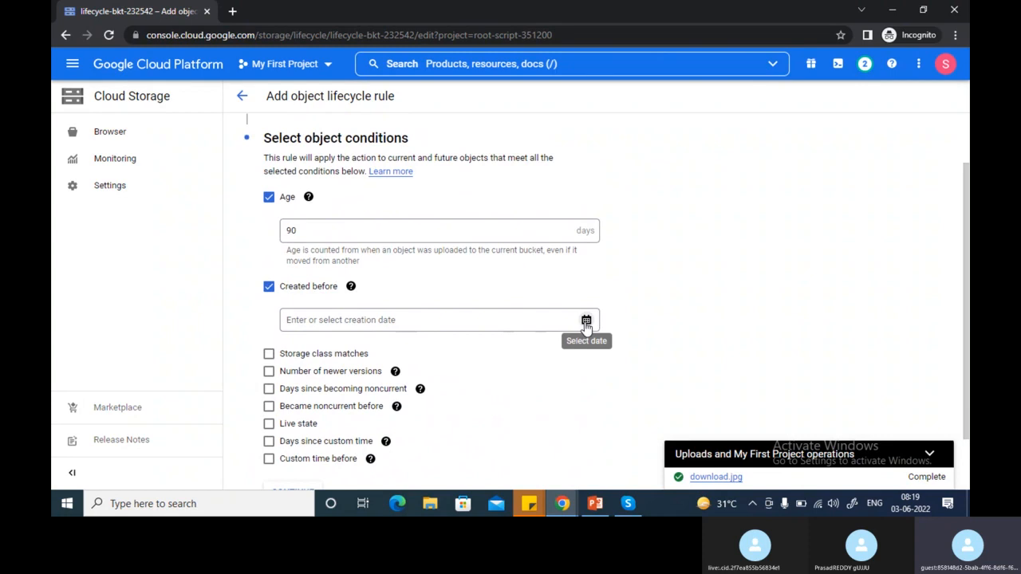
pyautogui.click(587, 320)
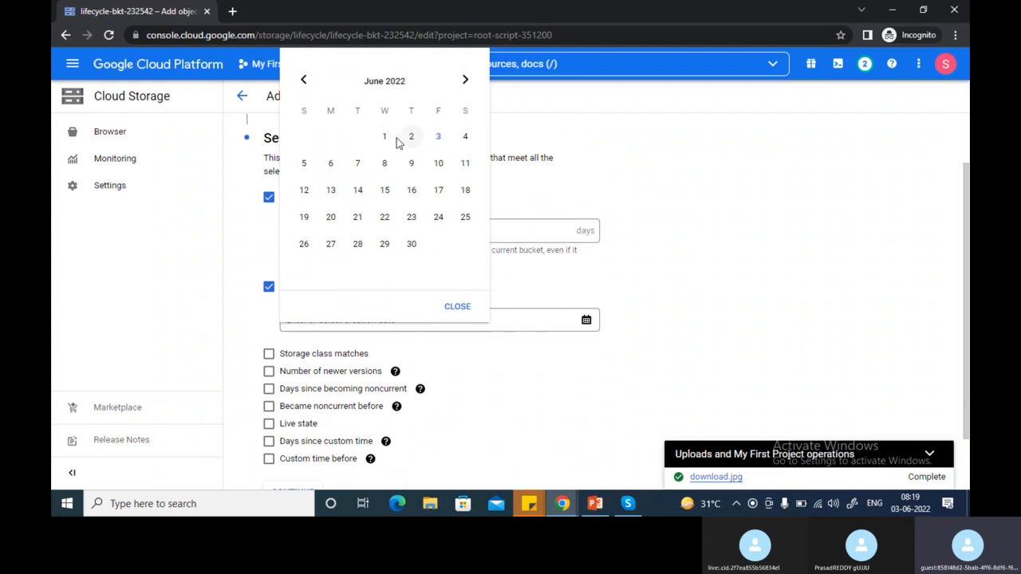
pyautogui.click(463, 139)
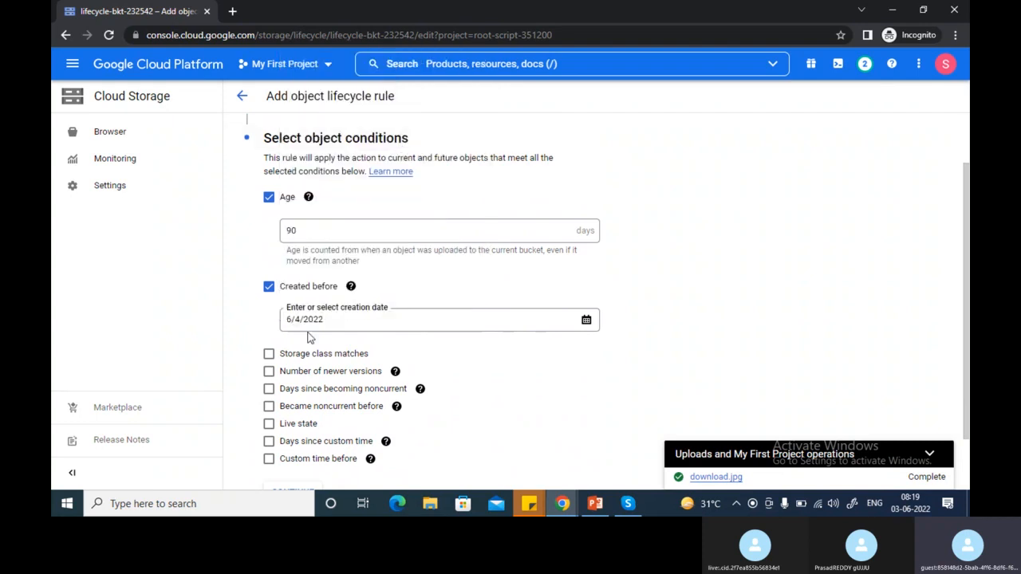
pyautogui.scroll(-1, 464, 367)
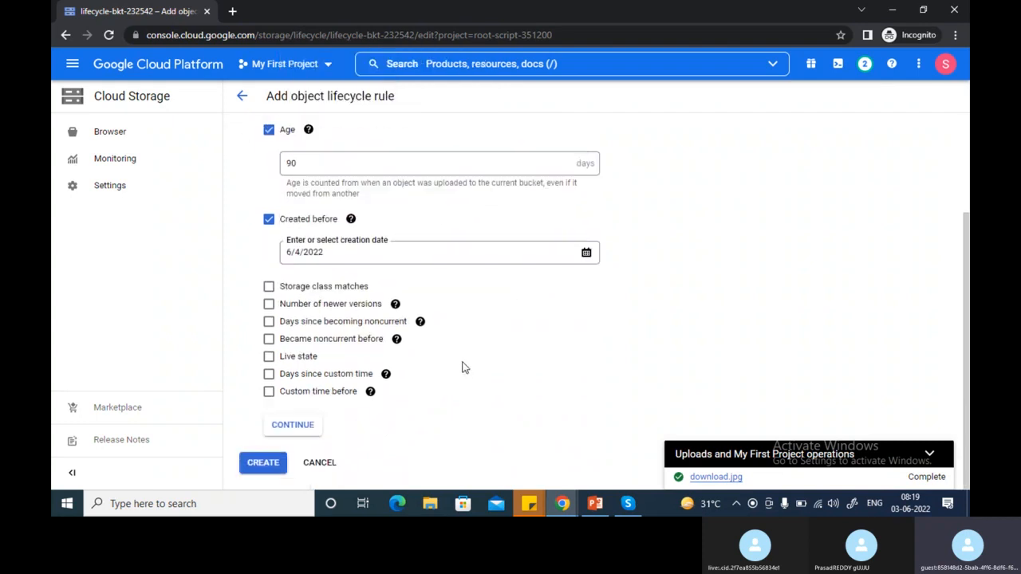
pyautogui.click(296, 287)
pyautogui.click(312, 315)
pyautogui.click(311, 330)
pyautogui.click(311, 364)
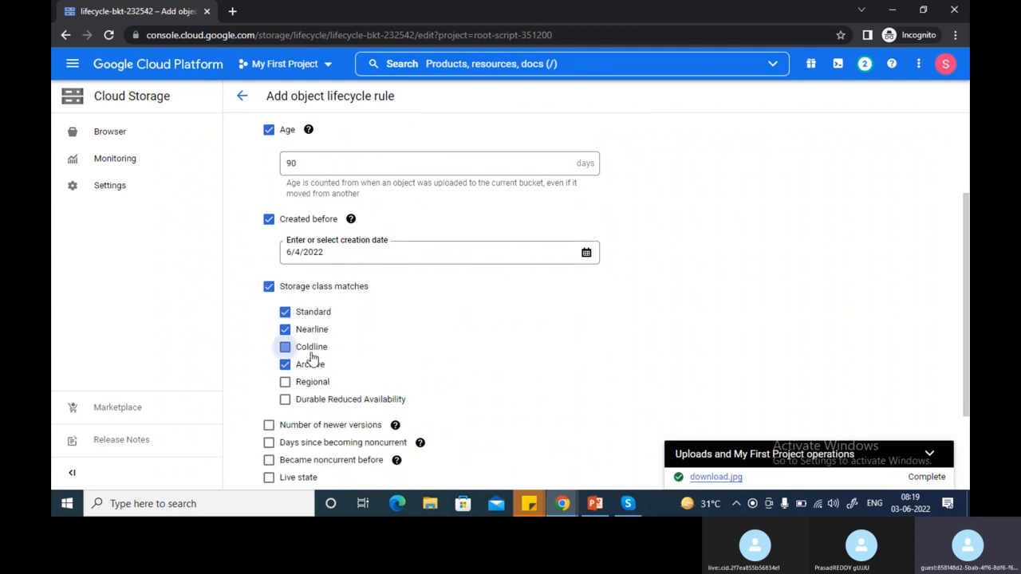
pyautogui.click(311, 363)
pyautogui.click(313, 349)
pyautogui.click(317, 331)
pyautogui.click(315, 314)
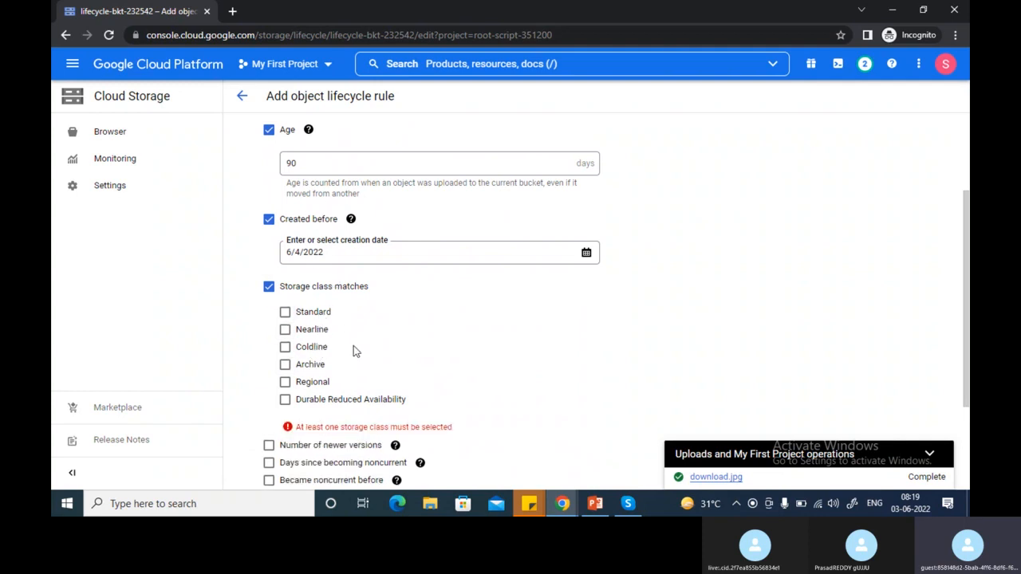
pyautogui.click(325, 287)
# Accept the age and creation date conditions and create the lifecycle rule
pyautogui.scroll(2, 355, 279)
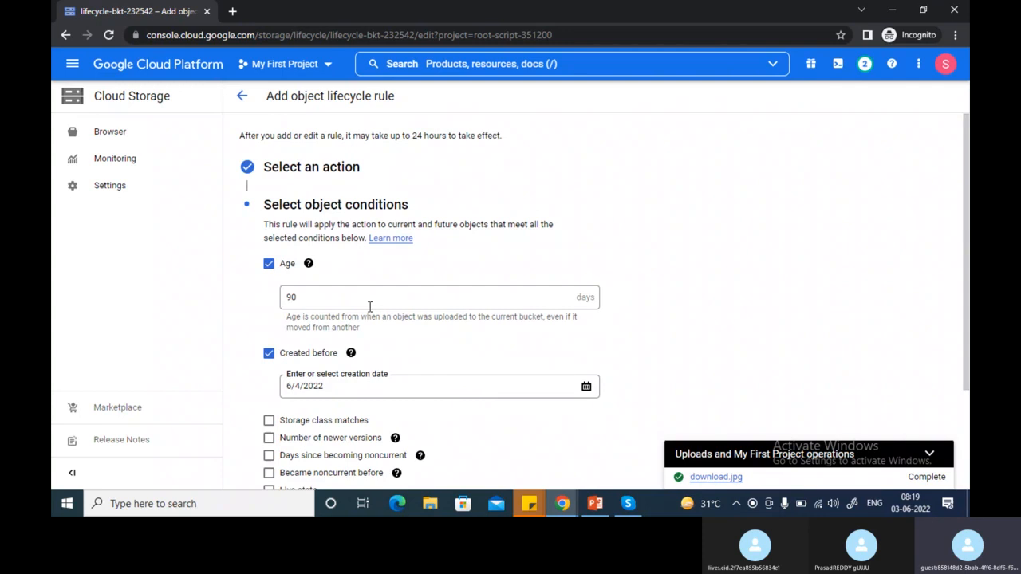
pyautogui.scroll(-2, 369, 306)
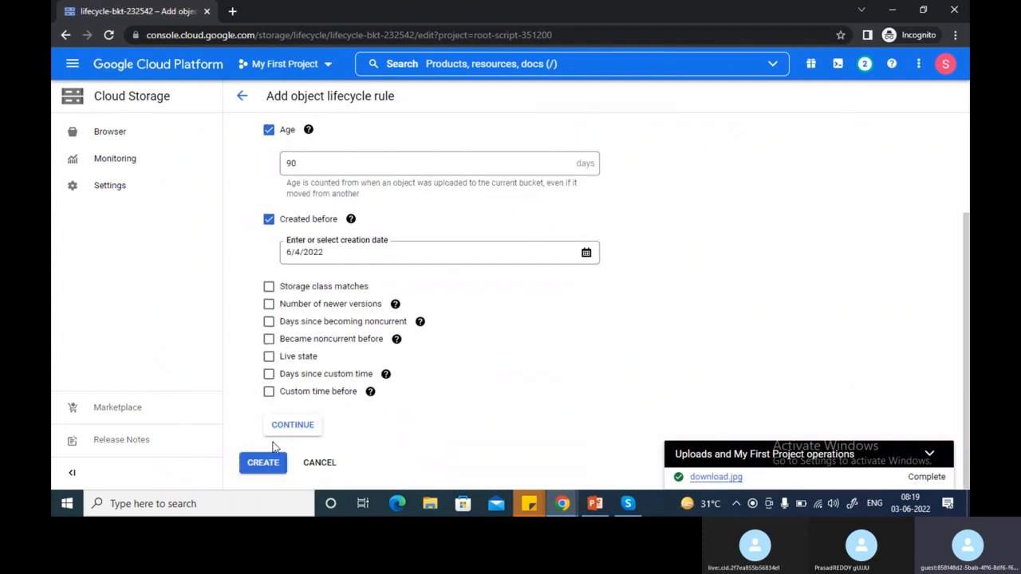
pyautogui.click(292, 425)
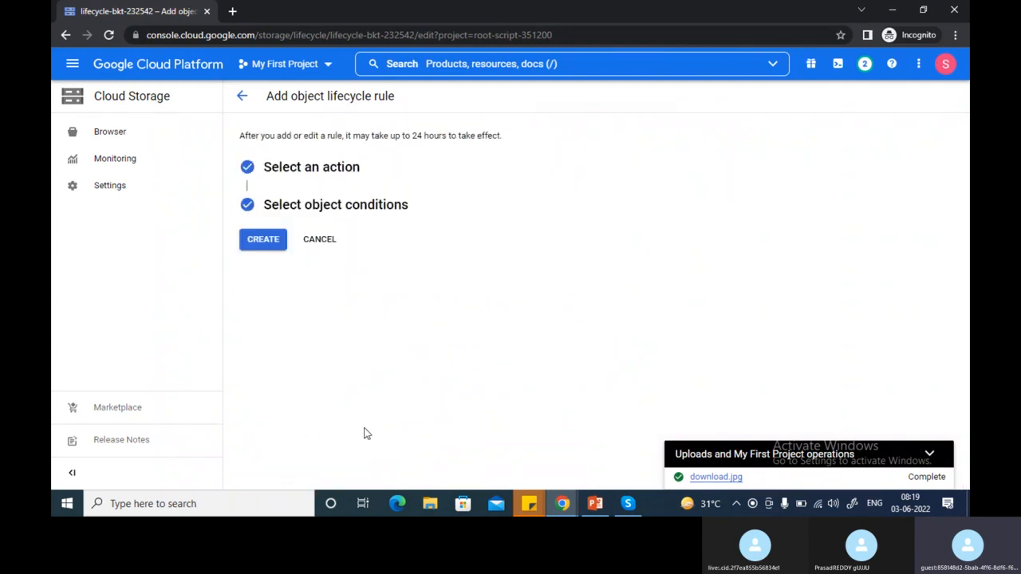
pyautogui.click(269, 242)
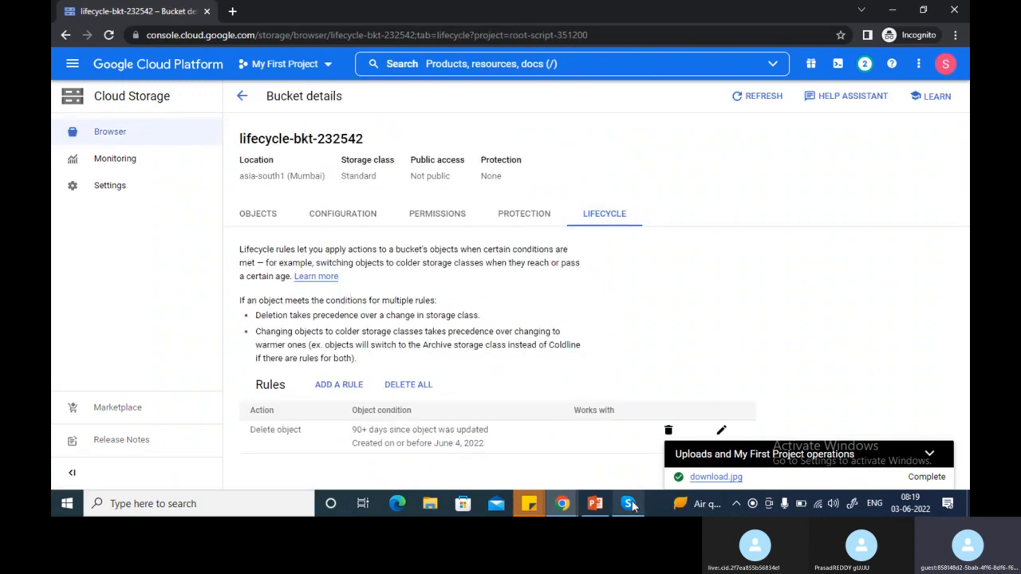
# Review the delete rule's age and creation date conditions, then reopen the lifecycle-bkt-232542 bucket's object list
pyautogui.moveTo(635, 507)
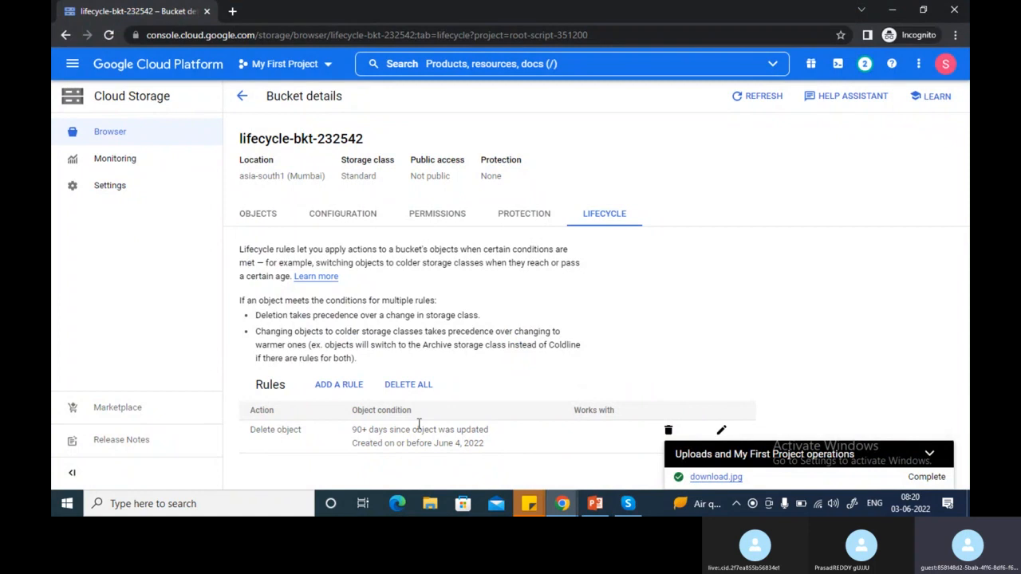
pyautogui.click(929, 453)
pyautogui.moveTo(352, 429); pyautogui.dragTo(366, 429)
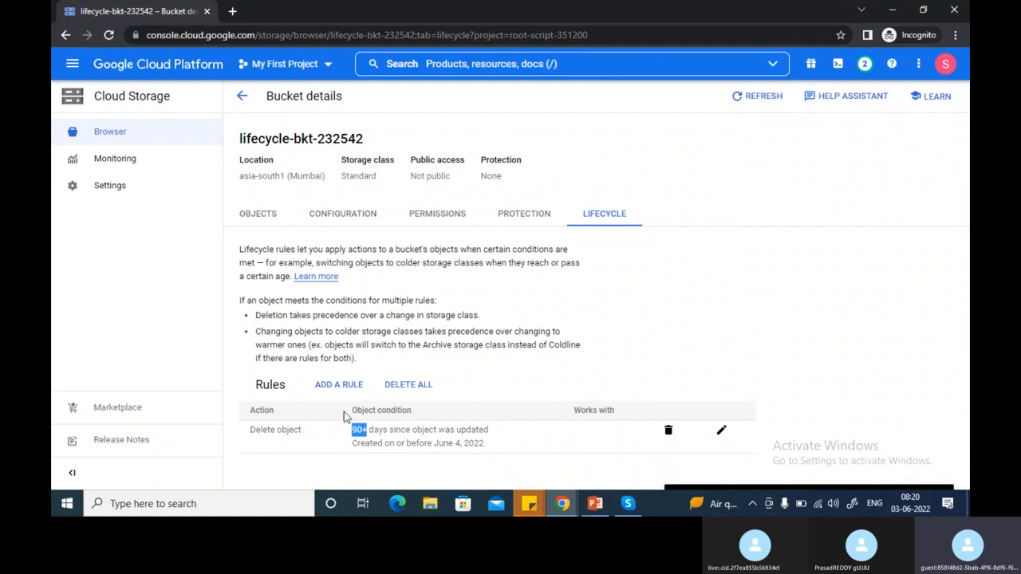
pyautogui.click(357, 453)
pyautogui.moveTo(377, 447); pyautogui.dragTo(481, 443)
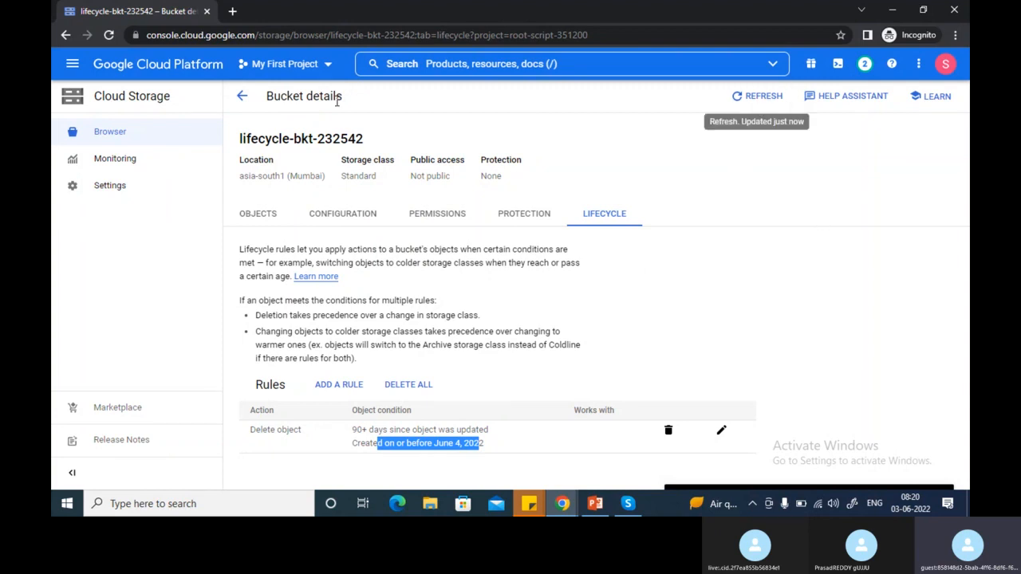
pyautogui.click(243, 98)
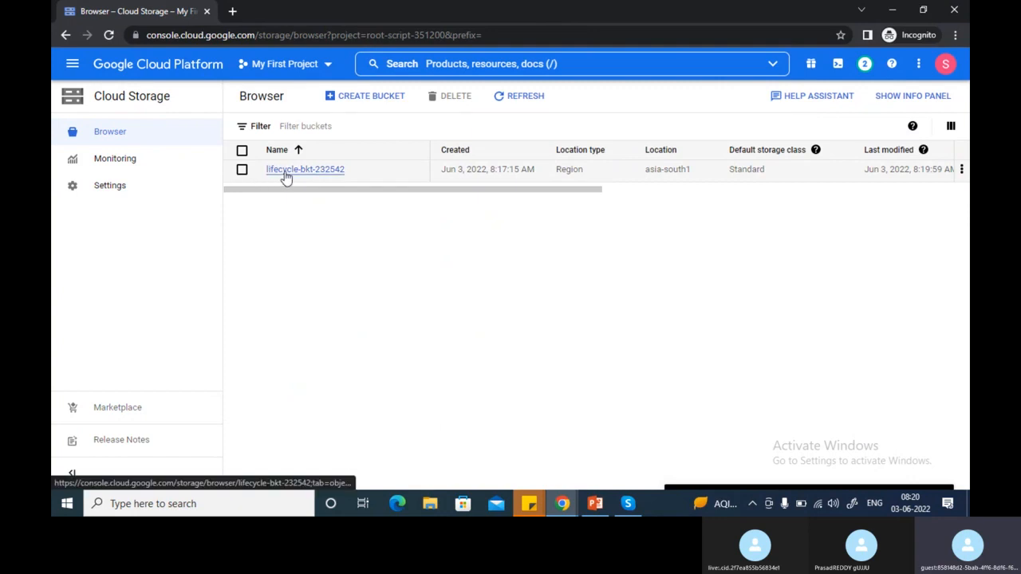
pyautogui.click(285, 170)
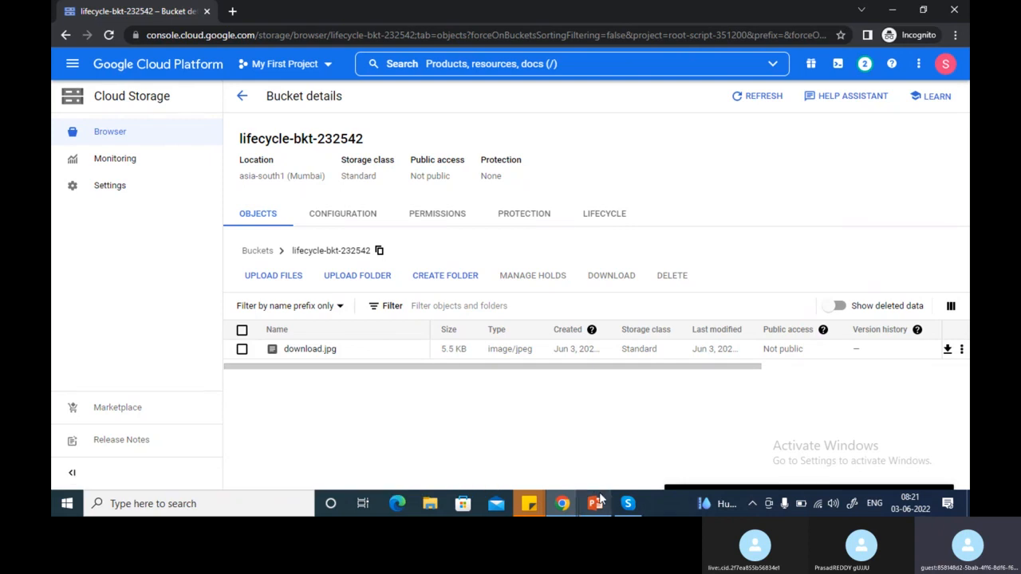
# Switch to the PowerPoint deck and read the Object Versioning slide's points on accidental deletion, enabling versioning and earlier versions
pyautogui.moveTo(601, 499)
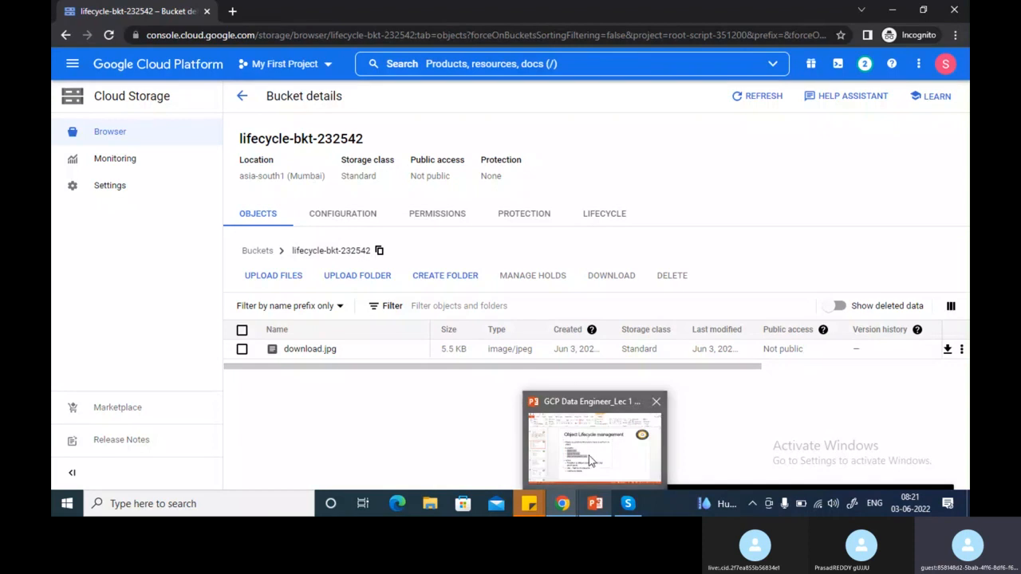
pyautogui.click(589, 455)
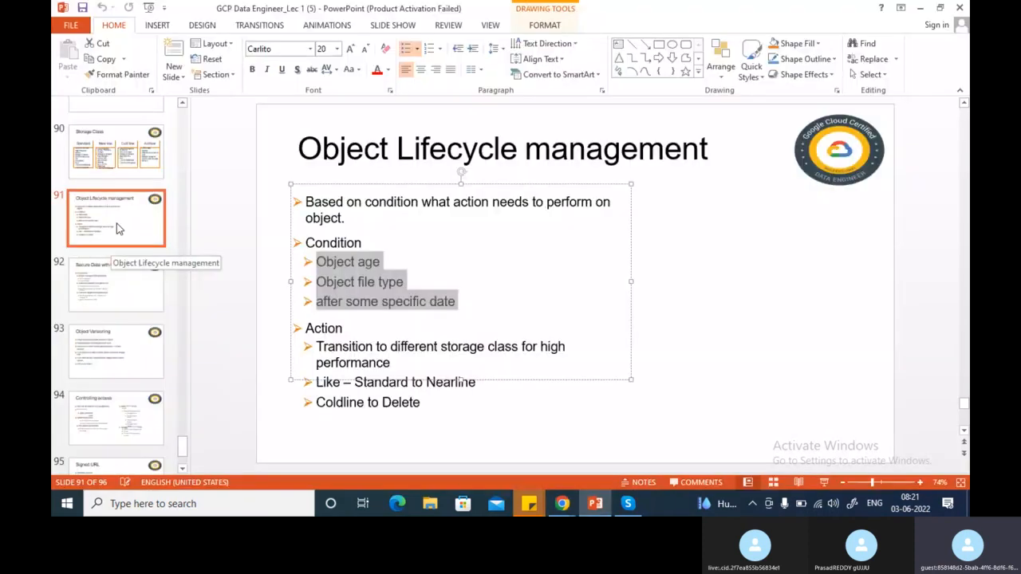
pyautogui.click(113, 342)
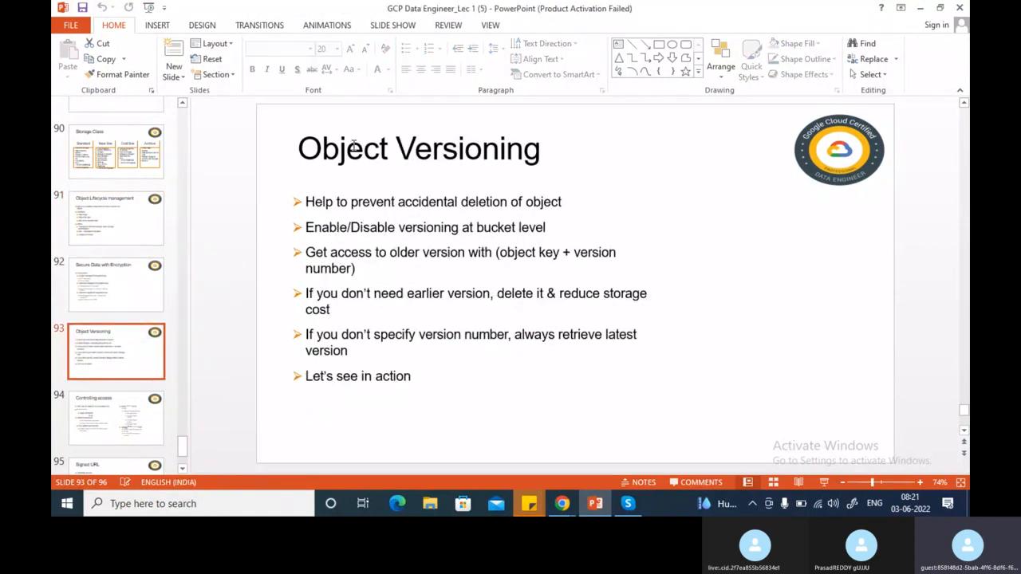
pyautogui.moveTo(336, 202); pyautogui.dragTo(485, 201)
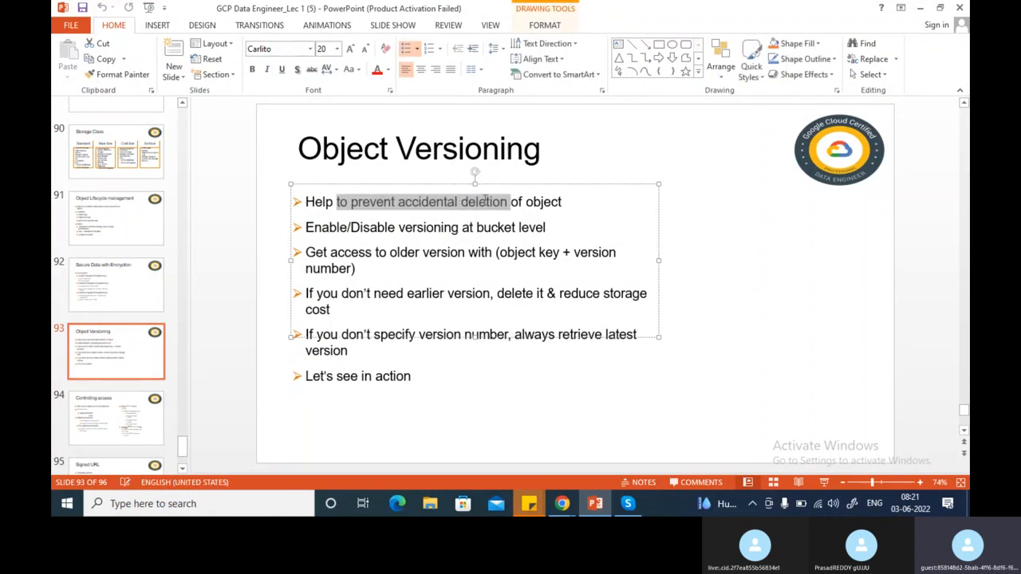
pyautogui.click(444, 227)
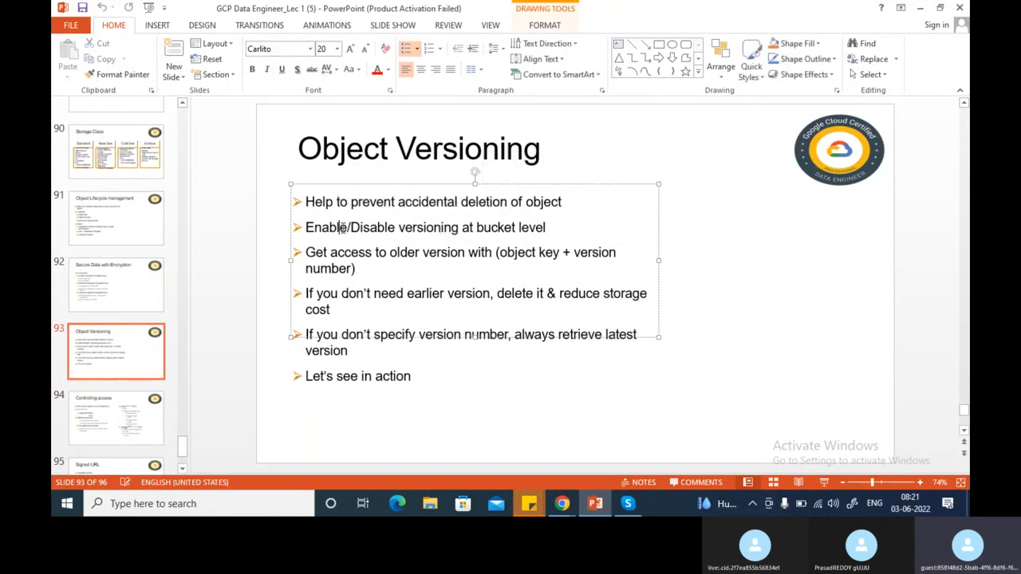
pyautogui.moveTo(341, 227); pyautogui.dragTo(394, 226)
pyautogui.click(423, 227)
pyautogui.moveTo(341, 294); pyautogui.dragTo(492, 296)
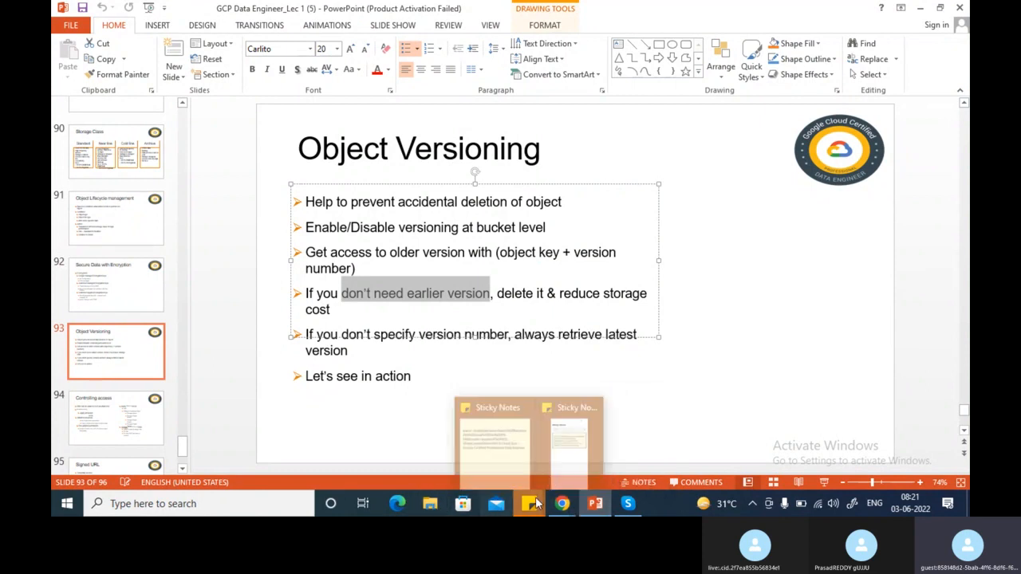
# Switch to the Jamboard sketch and handwrite a circled, underlined "img.jpg" below the word bucket, with arrows leading to it
pyautogui.moveTo(562, 504)
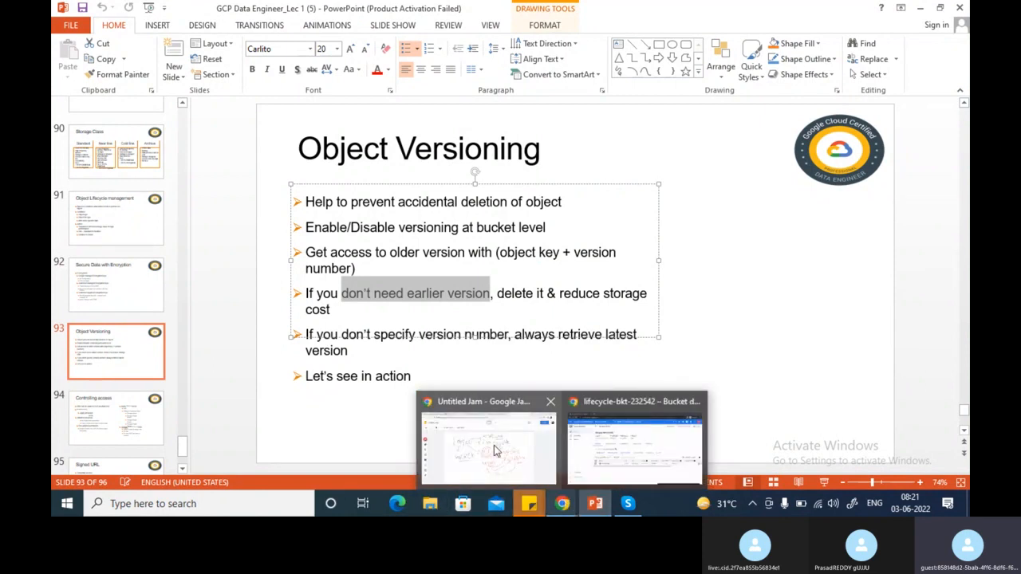
pyautogui.click(494, 445)
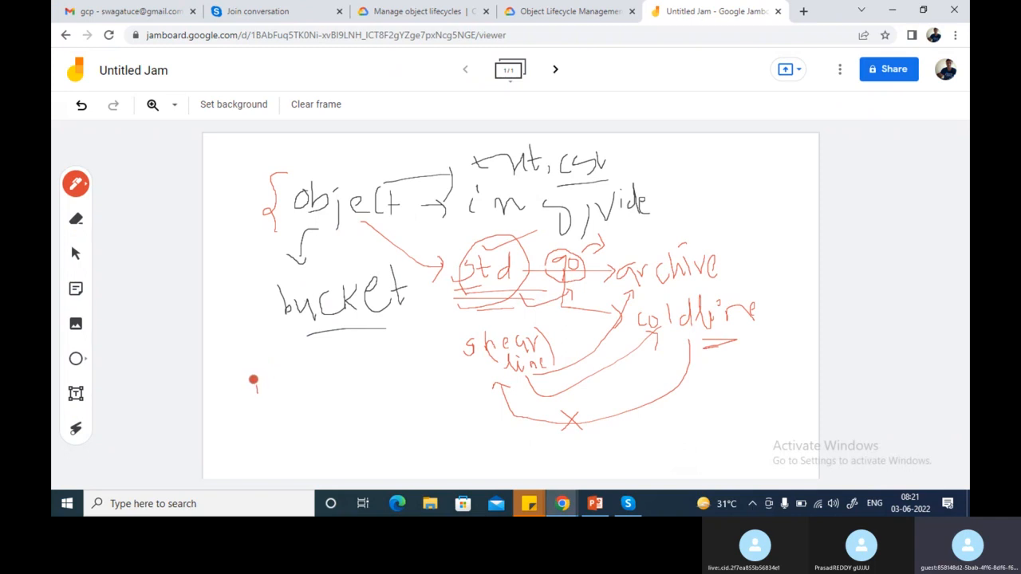
pyautogui.moveTo(255, 380); pyautogui.dragTo(290, 381)
pyautogui.click(301, 378)
pyautogui.moveTo(315, 372); pyautogui.dragTo(337, 390)
pyautogui.moveTo(291, 337)
pyautogui.mouseDown()
pyautogui.moveTo(287, 360)
pyautogui.moveTo(298, 348)
pyautogui.mouseUp()
pyautogui.click(257, 372)
pyautogui.moveTo(257, 400)
pyautogui.mouseDown()
pyautogui.moveTo(284, 401)
pyautogui.moveTo(285, 363)
pyautogui.moveTo(359, 390)
pyautogui.moveTo(236, 374)
pyautogui.mouseUp()
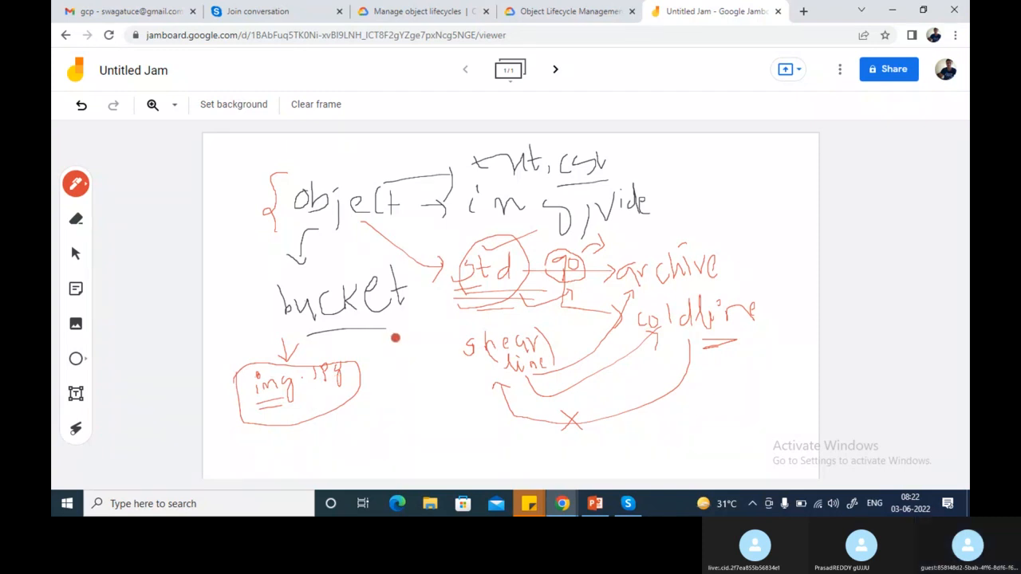
pyautogui.moveTo(388, 334)
pyautogui.mouseDown()
pyautogui.moveTo(352, 353)
pyautogui.moveTo(367, 351)
pyautogui.mouseUp()
pyautogui.moveTo(300, 405); pyautogui.dragTo(348, 397)
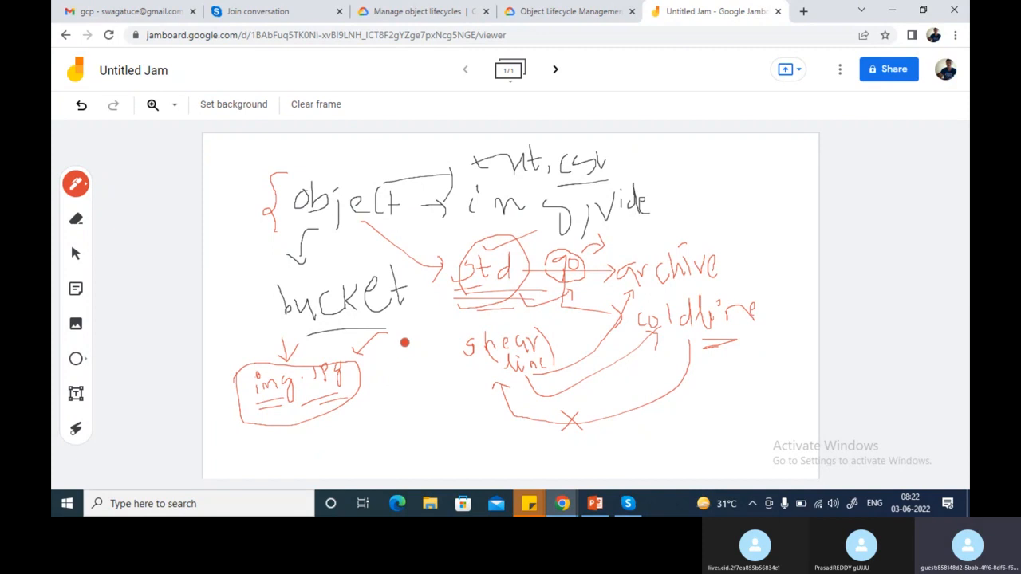
# Handwrite "bmw" and "merc" beside img.jpg, point them to the numbers 1 and 2, and outline the group
pyautogui.moveTo(387, 362)
pyautogui.mouseDown()
pyautogui.moveTo(391, 378)
pyautogui.moveTo(437, 360)
pyautogui.mouseUp()
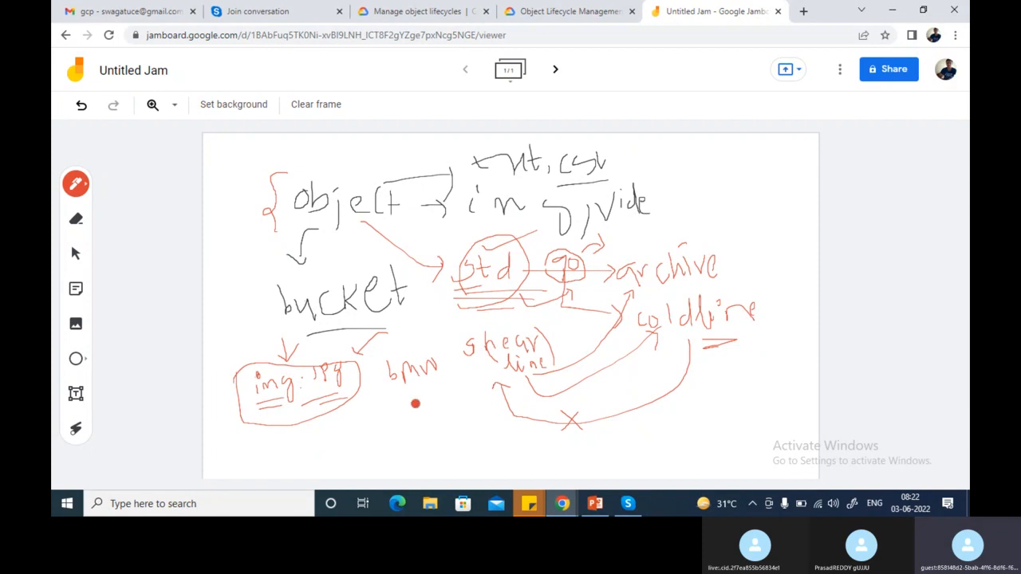
pyautogui.moveTo(386, 410)
pyautogui.mouseDown()
pyautogui.moveTo(395, 399)
pyautogui.moveTo(438, 400)
pyautogui.mouseUp()
pyautogui.moveTo(280, 410)
pyautogui.mouseDown()
pyautogui.moveTo(330, 396)
pyautogui.moveTo(307, 400)
pyautogui.mouseUp()
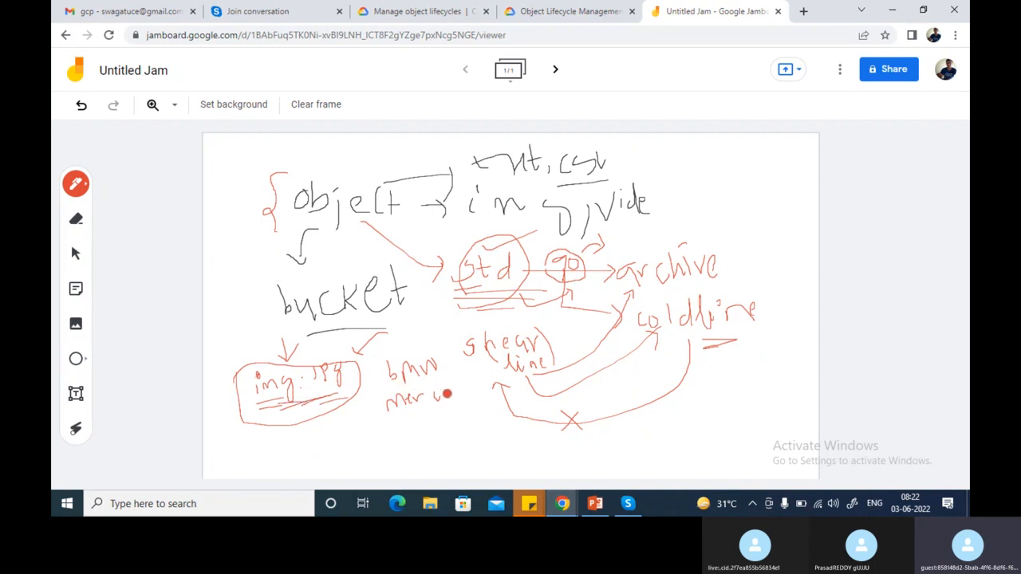
pyautogui.moveTo(447, 393); pyautogui.dragTo(452, 395)
pyautogui.moveTo(427, 328); pyautogui.dragTo(448, 326)
pyautogui.moveTo(388, 401)
pyautogui.mouseDown()
pyautogui.moveTo(367, 420)
pyautogui.moveTo(374, 460)
pyautogui.moveTo(388, 456)
pyautogui.mouseUp()
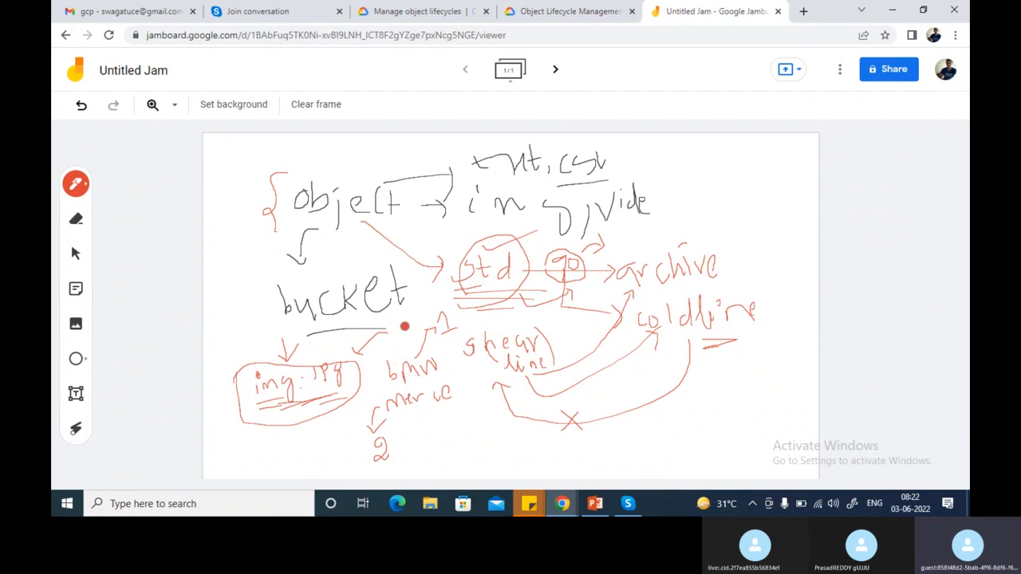
pyautogui.moveTo(404, 324)
pyautogui.mouseDown()
pyautogui.moveTo(446, 304)
pyautogui.moveTo(447, 412)
pyautogui.moveTo(356, 465)
pyautogui.moveTo(406, 328)
pyautogui.mouseUp()
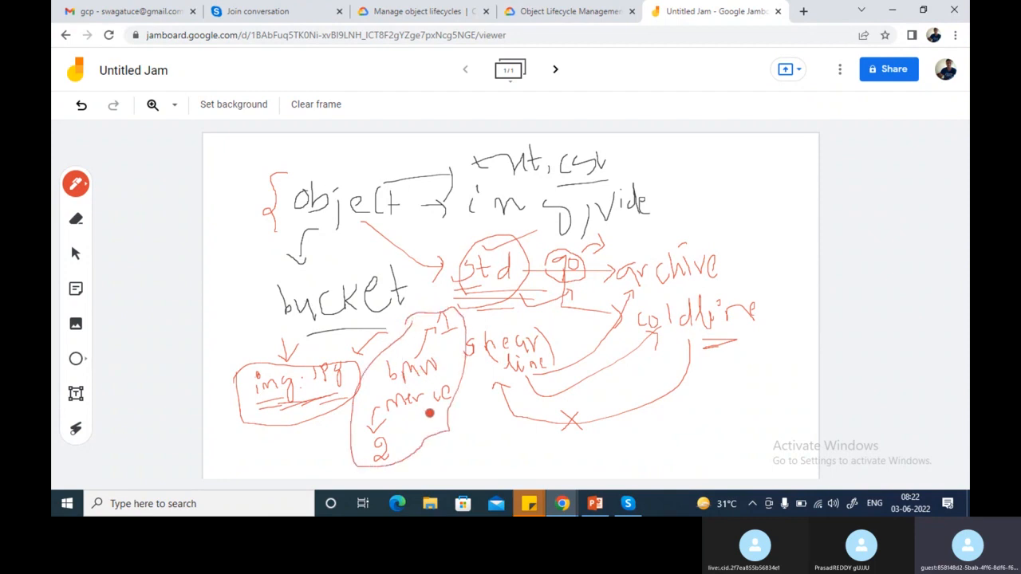
# Draw arrows out from the merc and bmw entries and write a boxed "img versions" label where the bmw arrow ends
pyautogui.moveTo(405, 415)
pyautogui.mouseDown()
pyautogui.moveTo(474, 447)
pyautogui.moveTo(458, 455)
pyautogui.mouseUp()
pyautogui.moveTo(484, 426); pyautogui.dragTo(494, 436)
pyautogui.moveTo(443, 378)
pyautogui.mouseDown()
pyautogui.moveTo(395, 378)
pyautogui.moveTo(428, 381)
pyautogui.mouseUp()
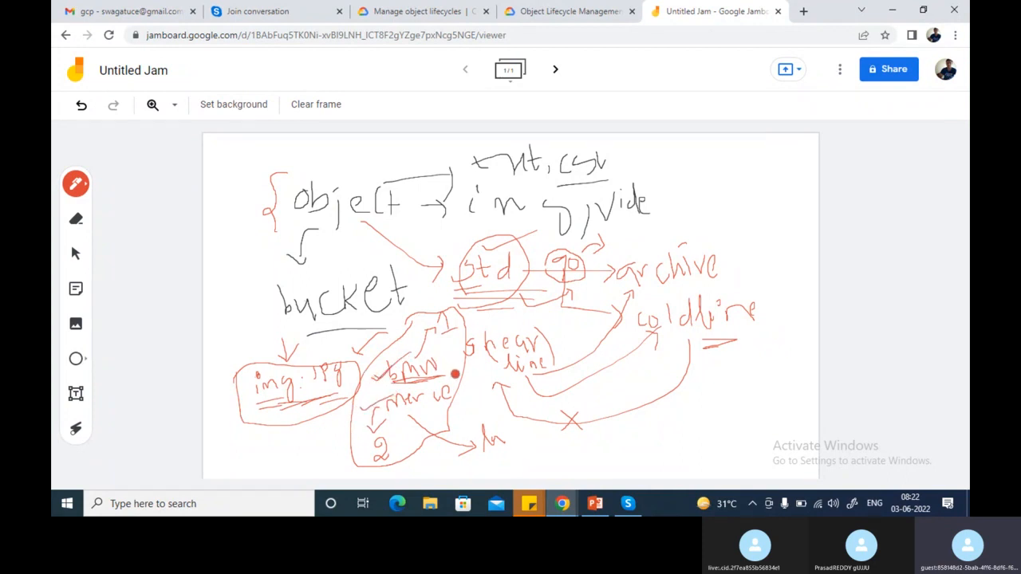
pyautogui.moveTo(445, 363)
pyautogui.mouseDown()
pyautogui.moveTo(571, 445)
pyautogui.moveTo(556, 449)
pyautogui.mouseUp()
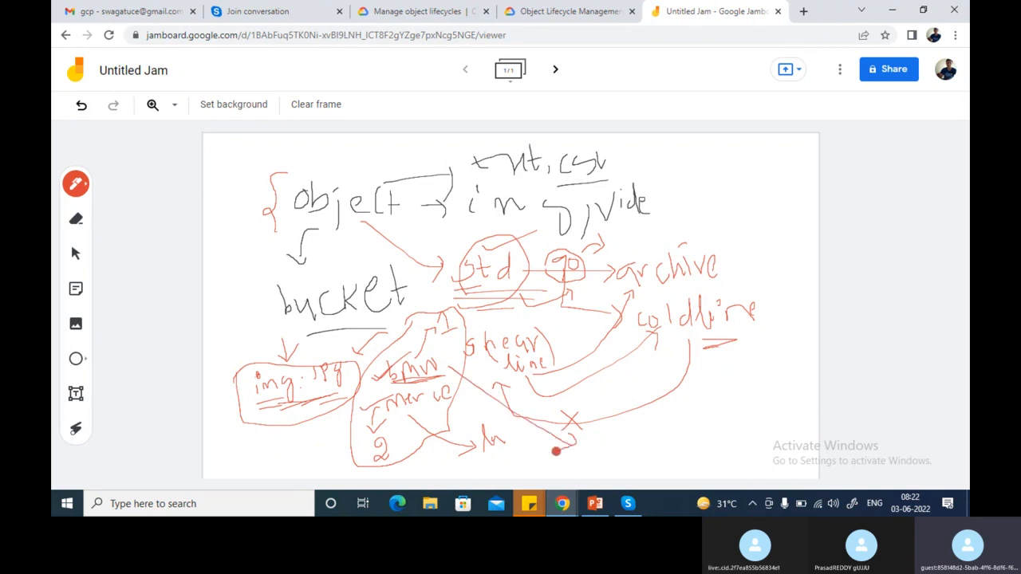
pyautogui.moveTo(601, 437)
pyautogui.mouseDown()
pyautogui.moveTo(602, 447)
pyautogui.moveTo(631, 447)
pyautogui.moveTo(709, 430)
pyautogui.moveTo(714, 412)
pyautogui.mouseUp()
pyautogui.click(590, 428)
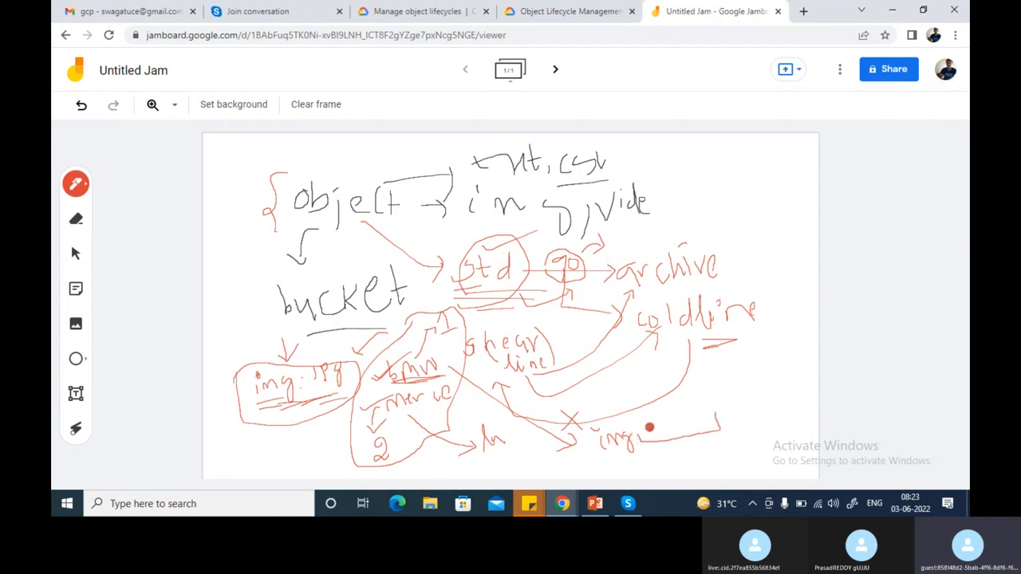
pyautogui.moveTo(637, 427)
pyautogui.mouseDown()
pyautogui.moveTo(676, 431)
pyautogui.moveTo(706, 417)
pyautogui.mouseUp()
pyautogui.moveTo(570, 427)
pyautogui.mouseDown()
pyautogui.moveTo(611, 406)
pyautogui.moveTo(747, 426)
pyautogui.moveTo(584, 460)
pyautogui.moveTo(566, 413)
pyautogui.mouseUp()
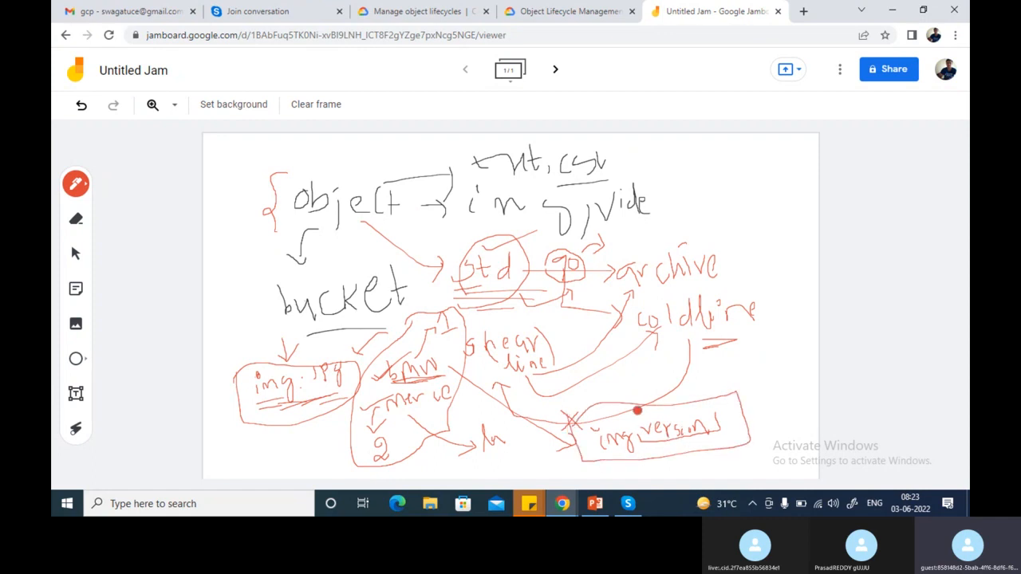
pyautogui.moveTo(636, 411); pyautogui.dragTo(663, 396)
# Switch back to the Cloud Storage console and examine the object versioning option in the bucket's protection settings without turning it on
pyautogui.moveTo(542, 493)
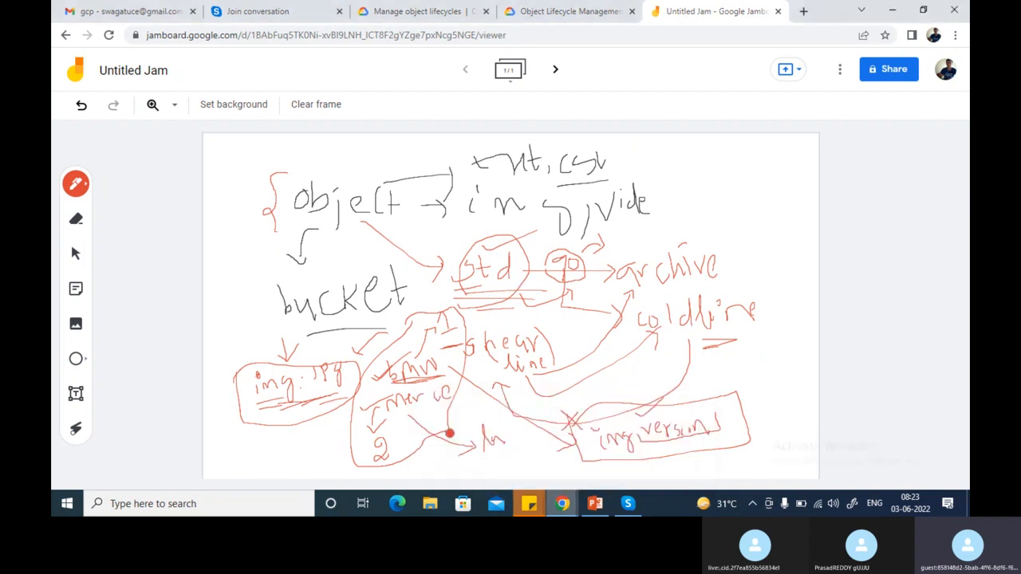
pyautogui.click(427, 15)
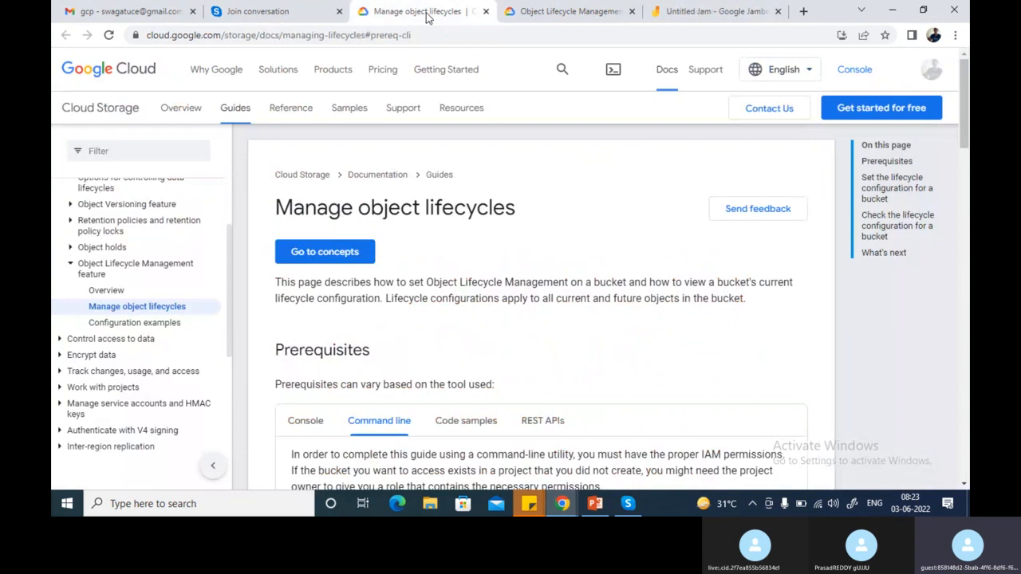
pyautogui.moveTo(562, 503)
pyautogui.click(633, 434)
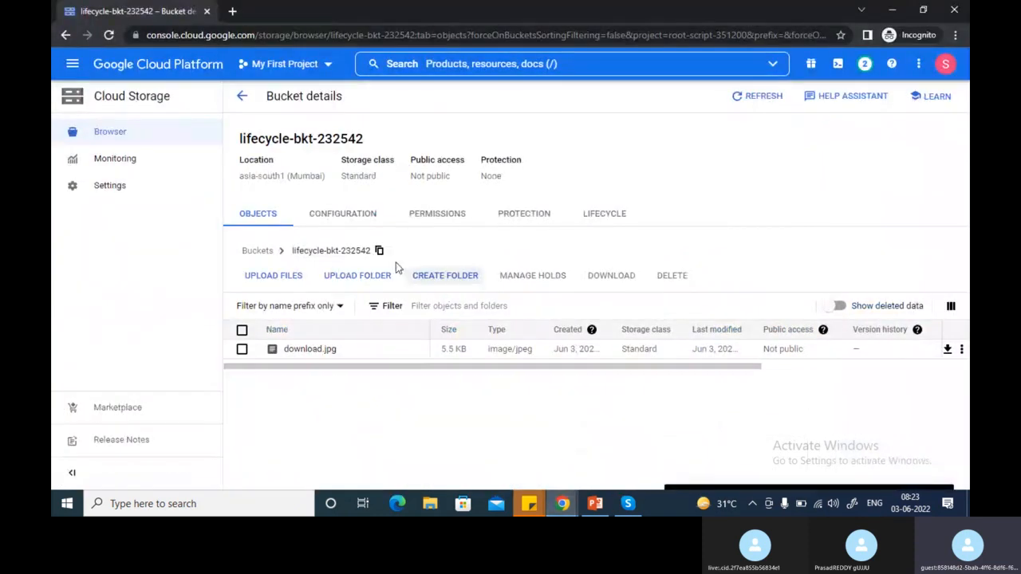
pyautogui.click(457, 216)
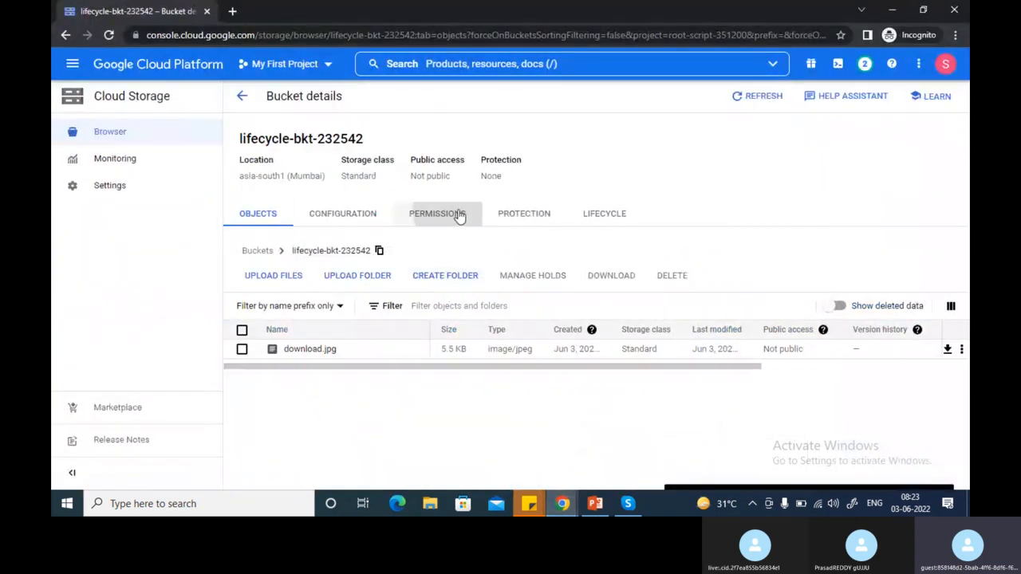
pyautogui.click(525, 214)
pyautogui.scroll(-2, 309, 335)
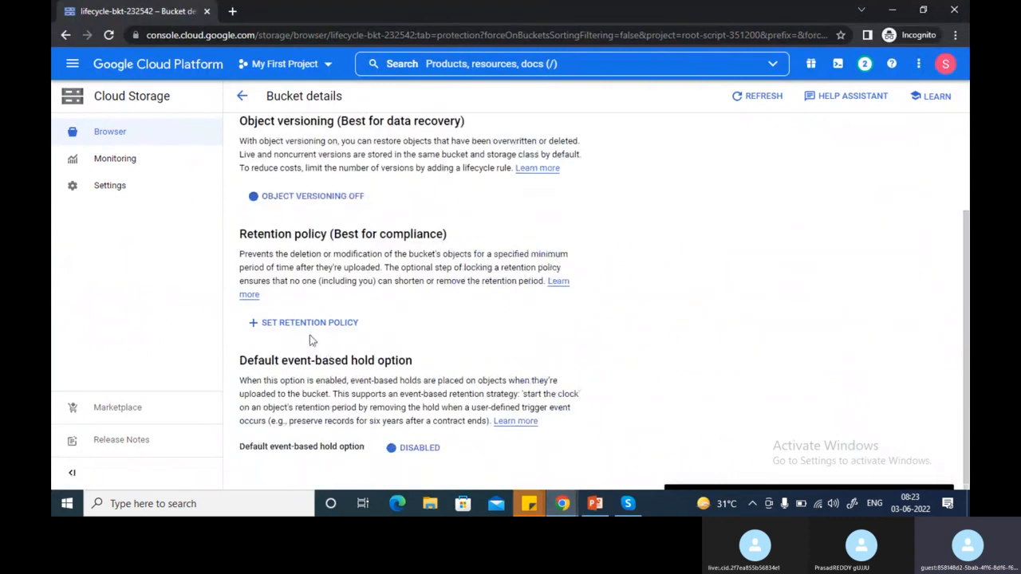
pyautogui.click(334, 197)
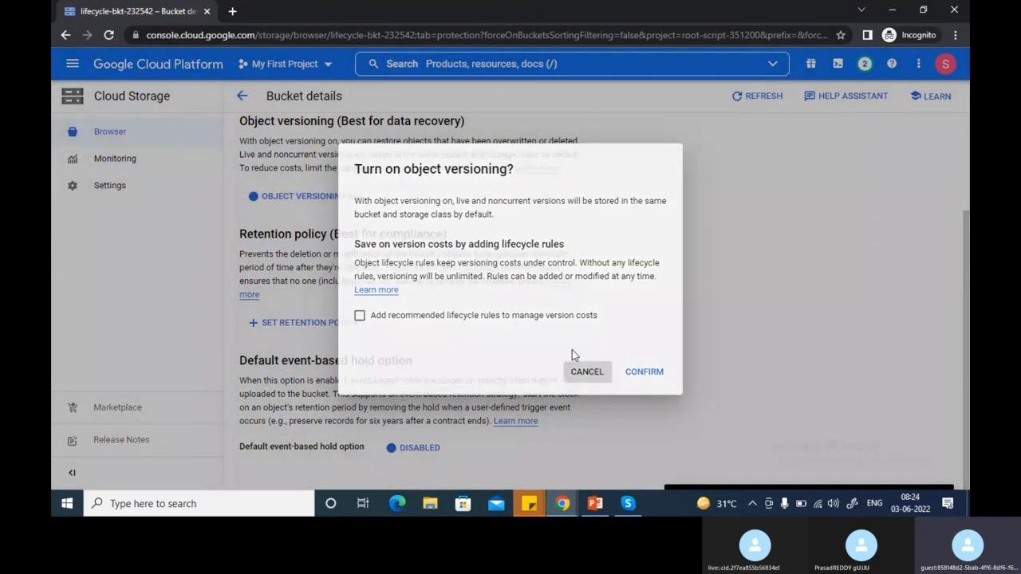
pyautogui.click(583, 370)
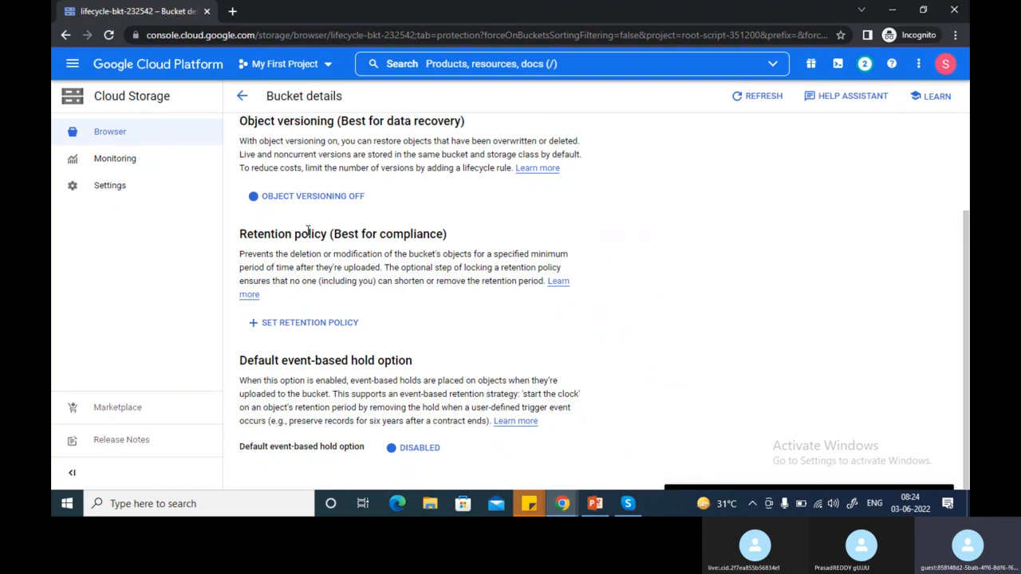
# Return to the bucket list, start Cloud Shell and open its terminal in a new window
pyautogui.click(242, 96)
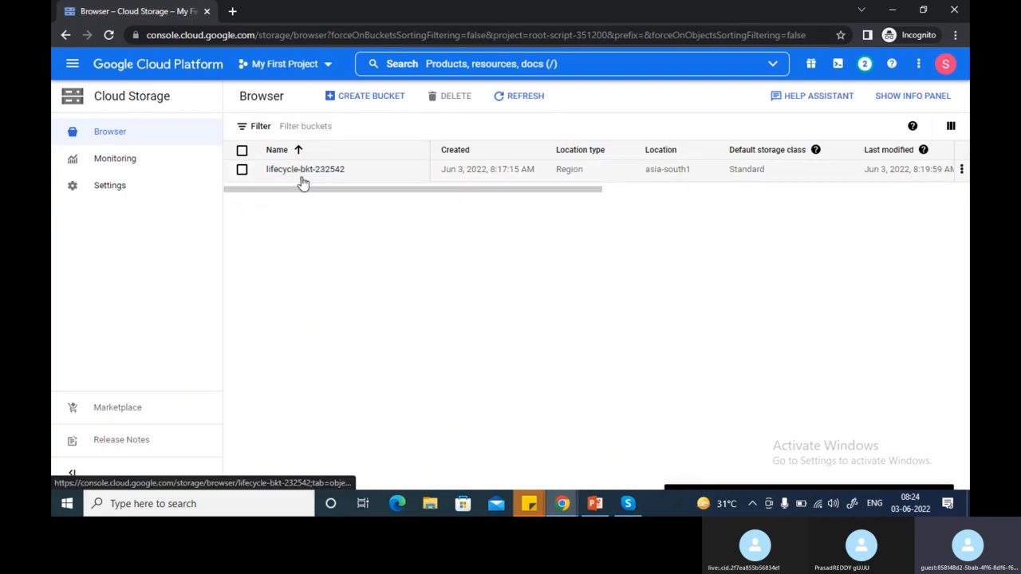
pyautogui.click(837, 64)
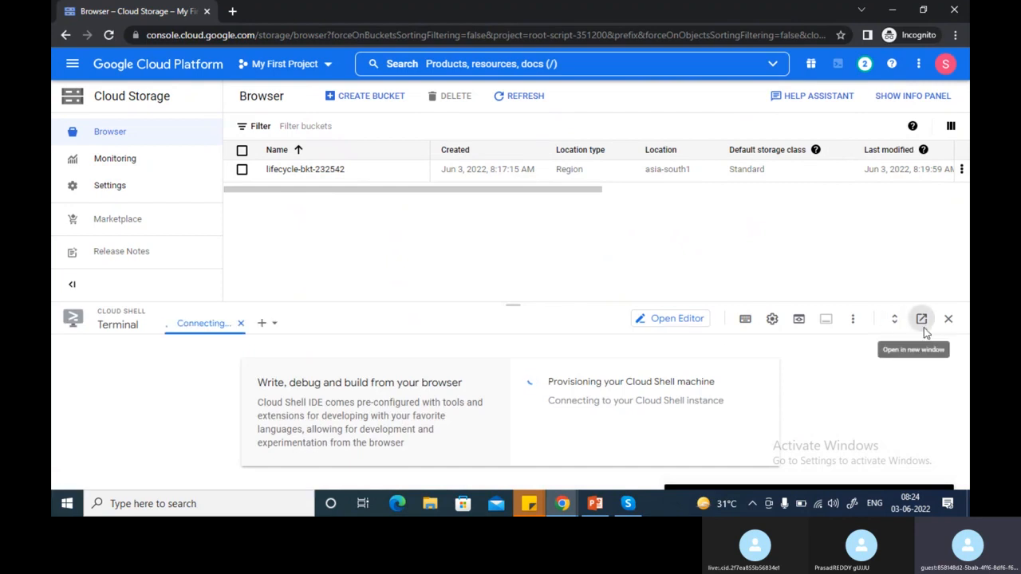
pyautogui.click(922, 321)
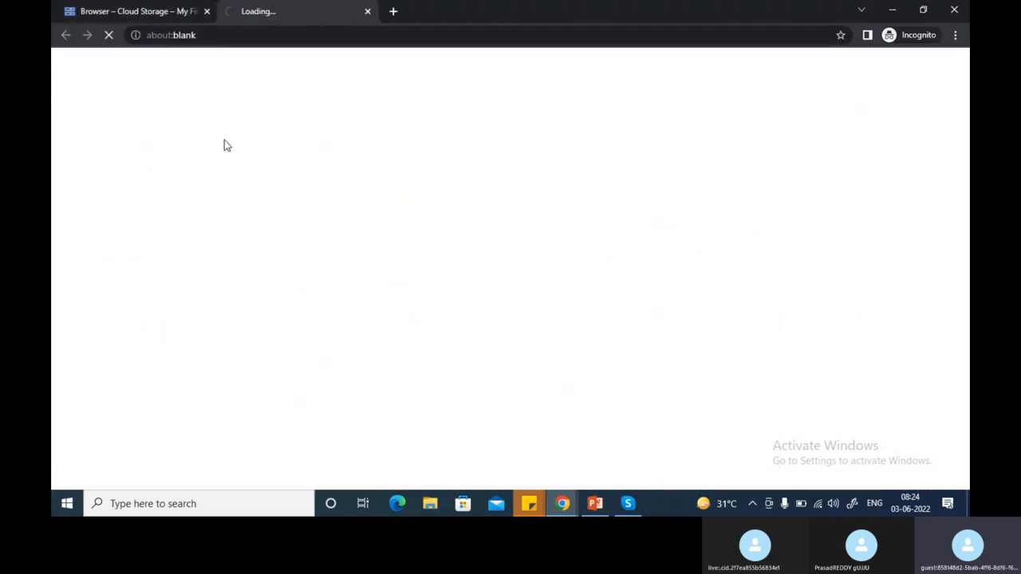
# Return to the console, open the bucket lifecycle-bkt-232542 and check the object versioning setting in its protection and configuration details
pyautogui.click(164, 13)
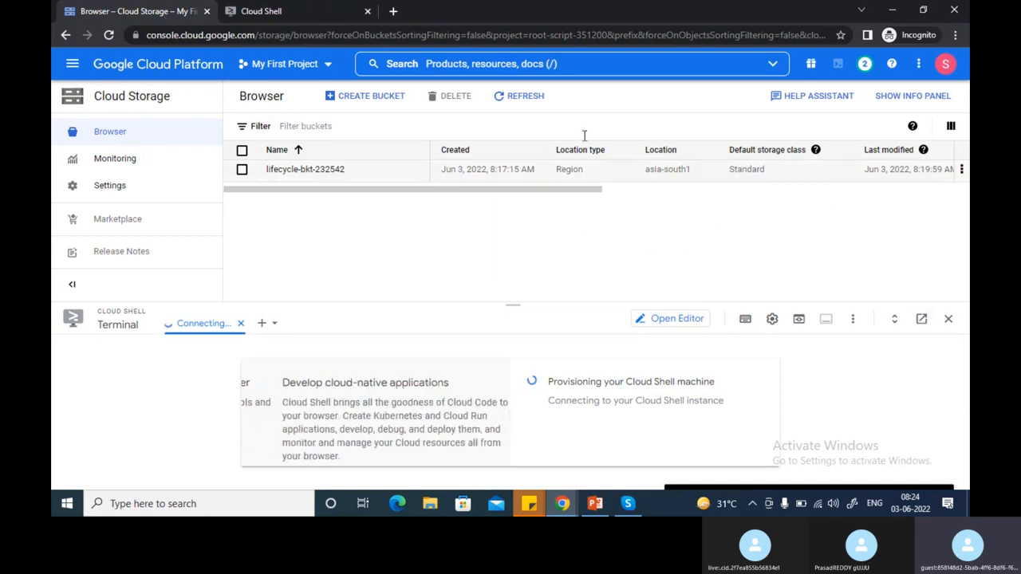
pyautogui.click(305, 169)
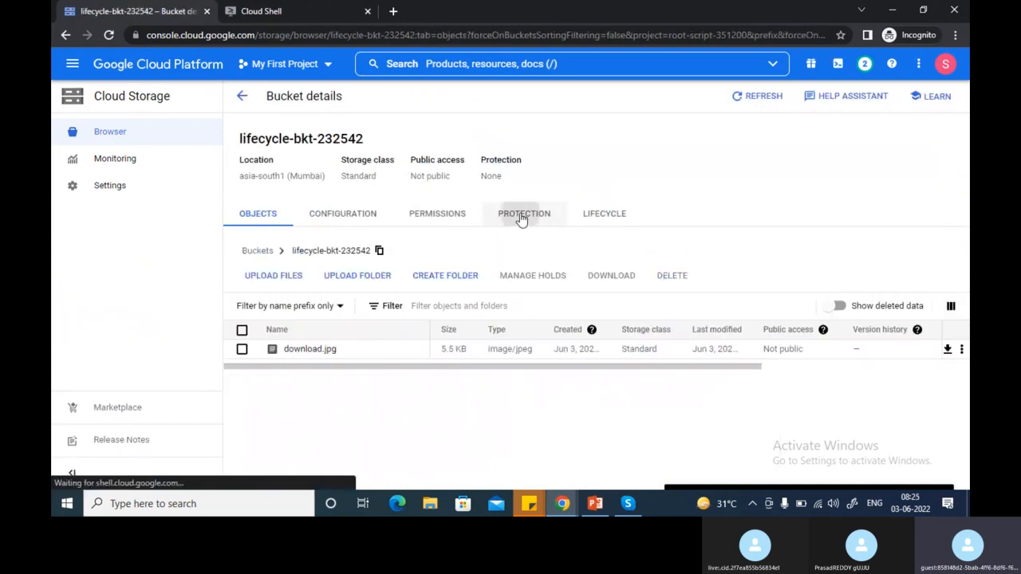
pyautogui.click(521, 216)
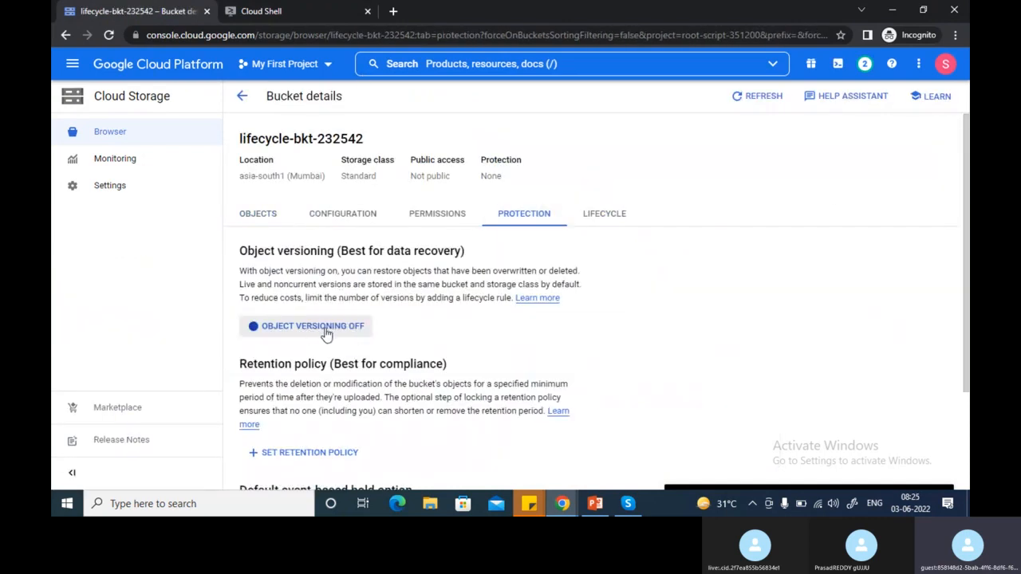
pyautogui.click(360, 221)
pyautogui.scroll(-3, 383, 333)
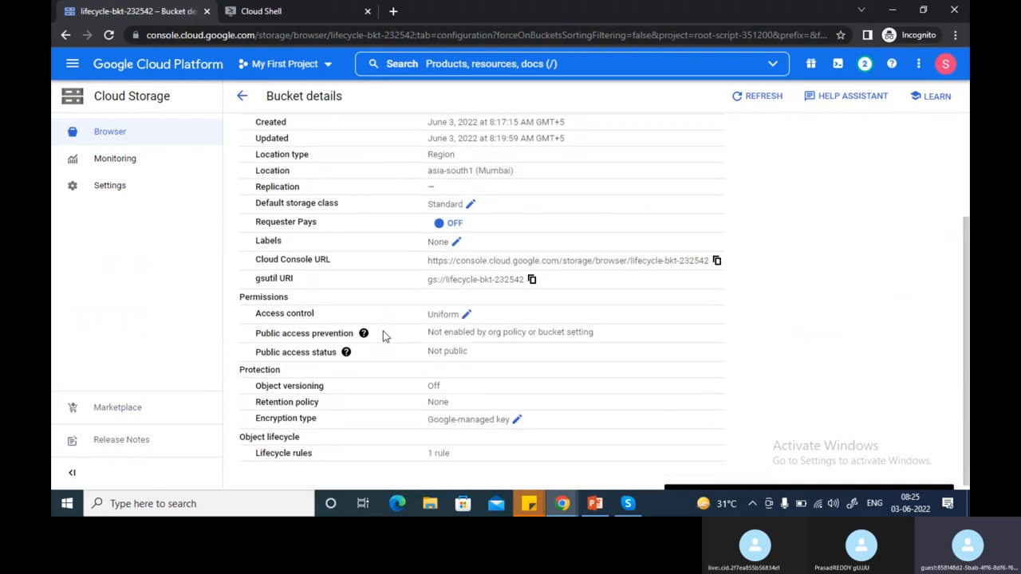
pyautogui.moveTo(261, 382); pyautogui.dragTo(465, 383)
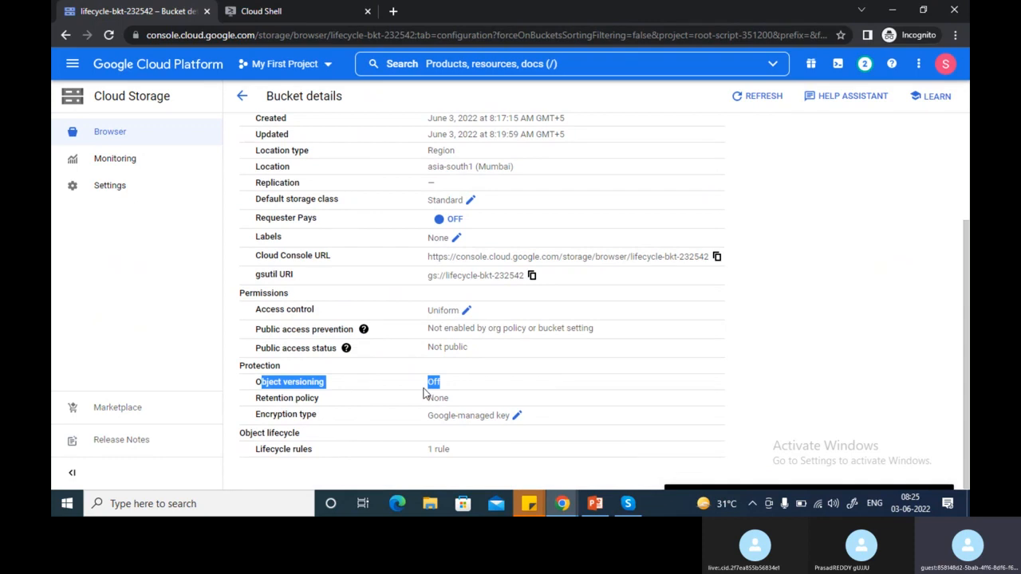
# Switch to Cloud Shell and open a new terminal session for the project root-script-351200
pyautogui.click(272, 12)
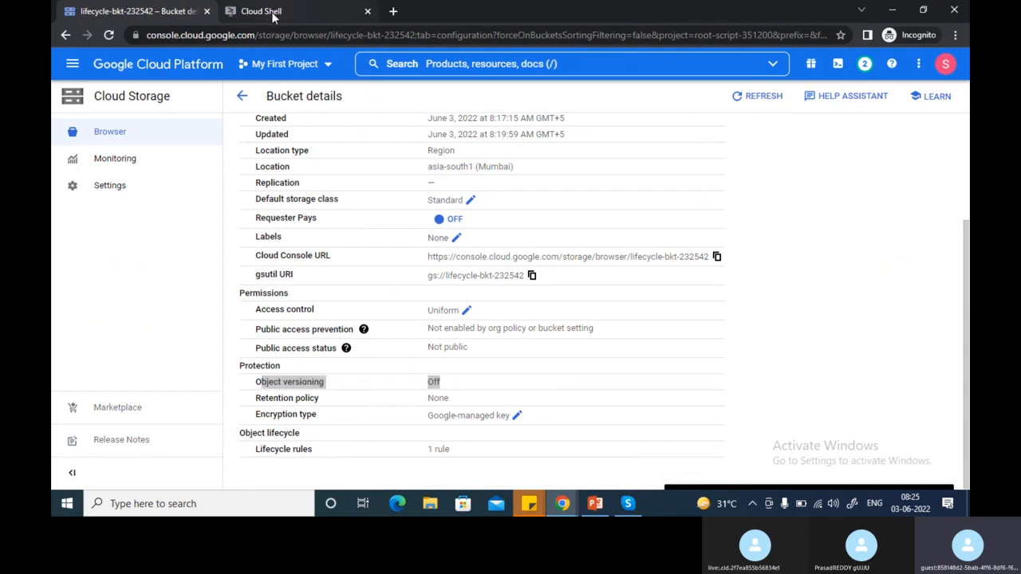
pyautogui.click(205, 91)
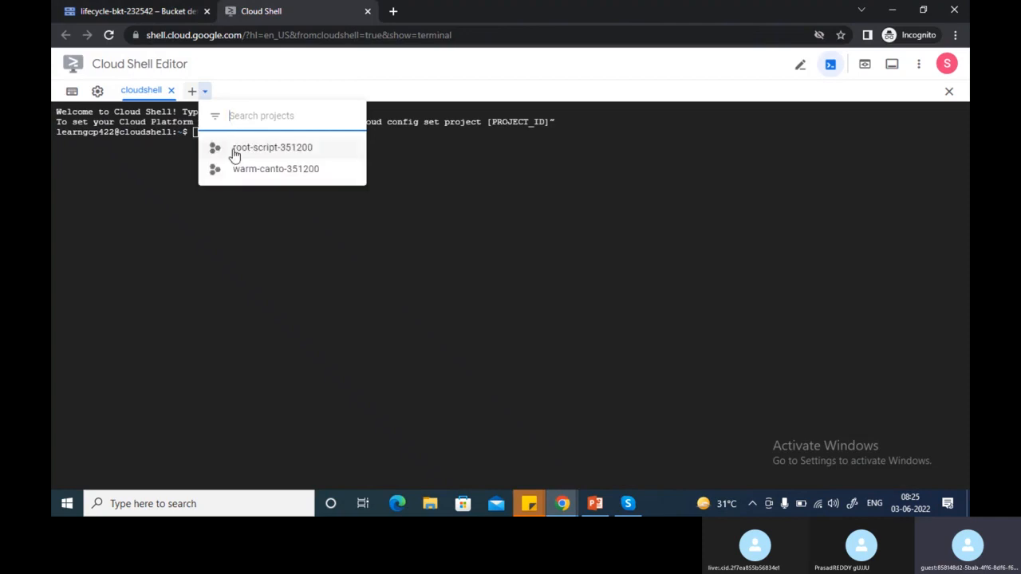
pyautogui.click(260, 158)
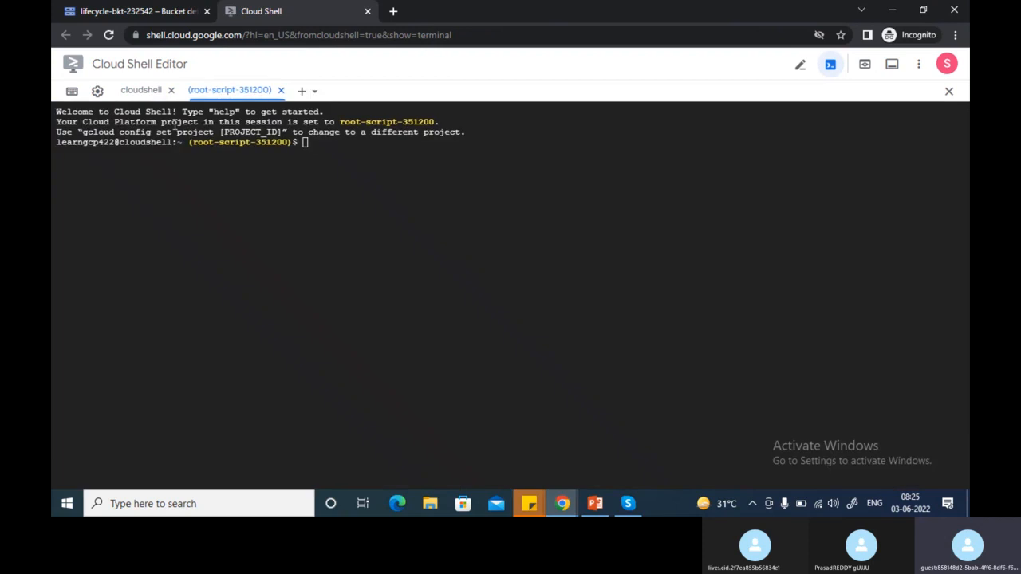
# Query the bucket's versioning status with gsutil versioning get gs://lifecycle-bkt-232542, authorizing Cloud Shell's API call
pyautogui.click(310, 144)
pyautogui.write('gsutil versioning get gs')
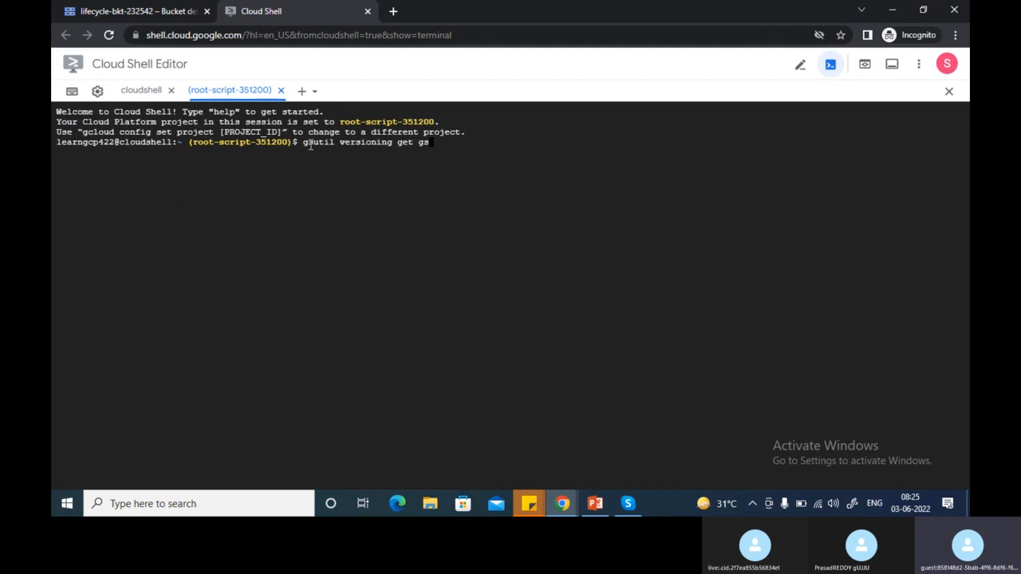
pyautogui.write('://')
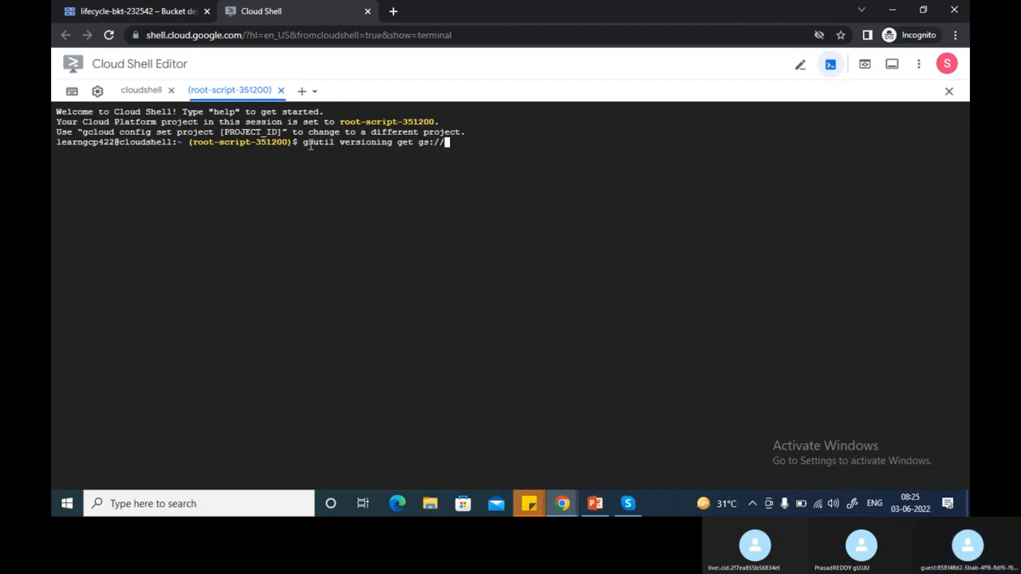
pyautogui.click(137, 13)
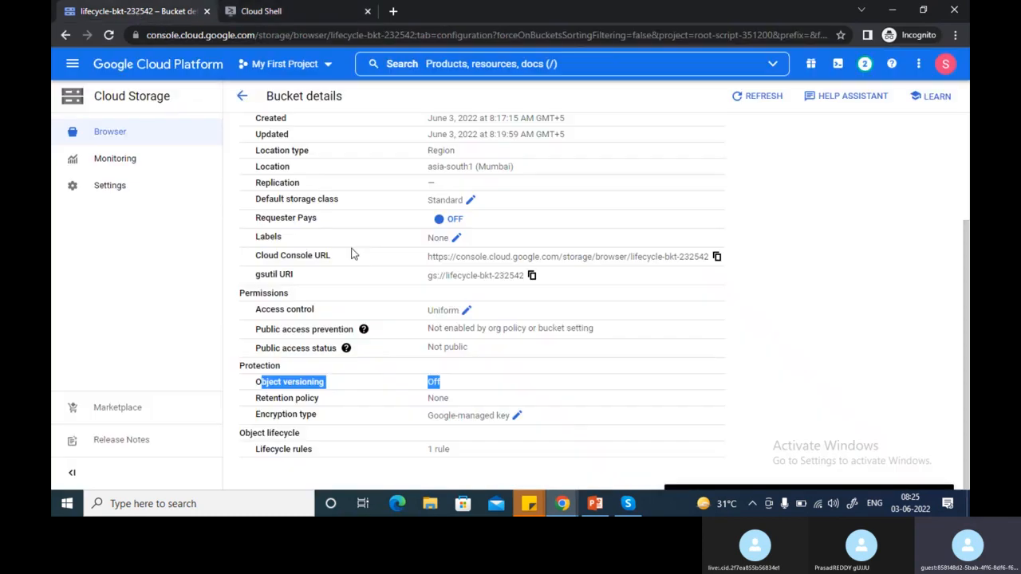
pyautogui.click(304, 10)
pyautogui.write('life')
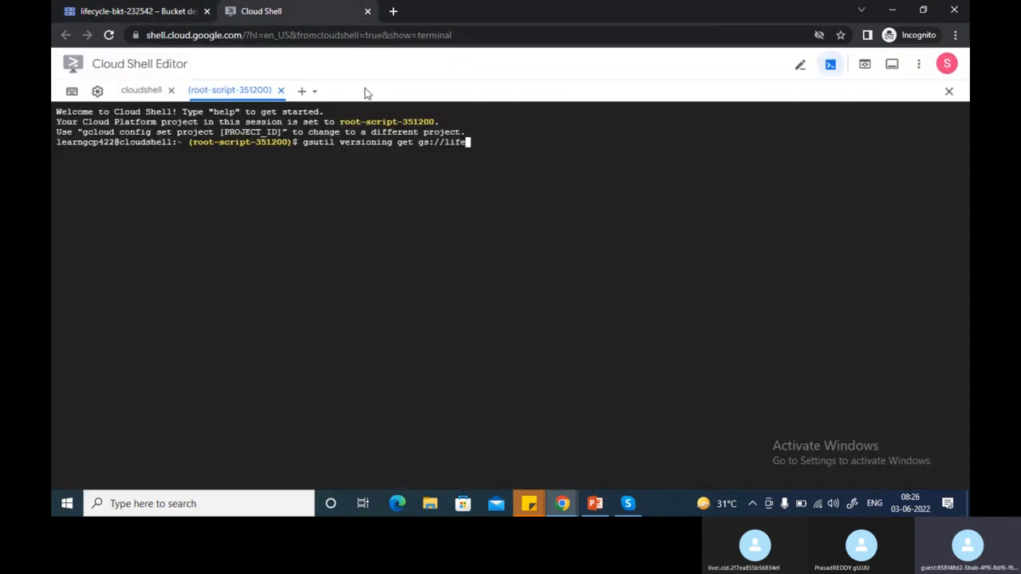
pyautogui.press('Tab')
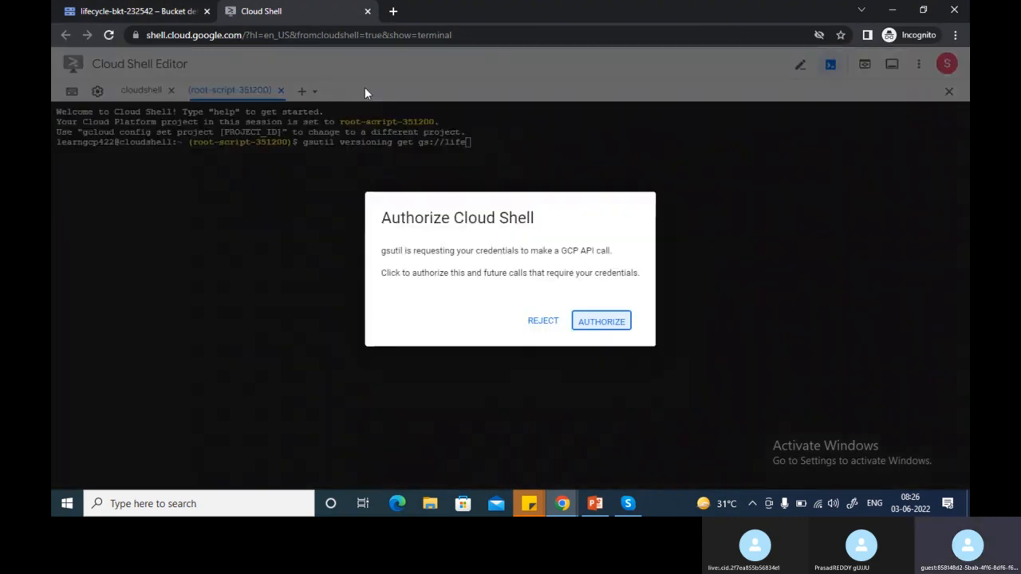
pyautogui.click(611, 324)
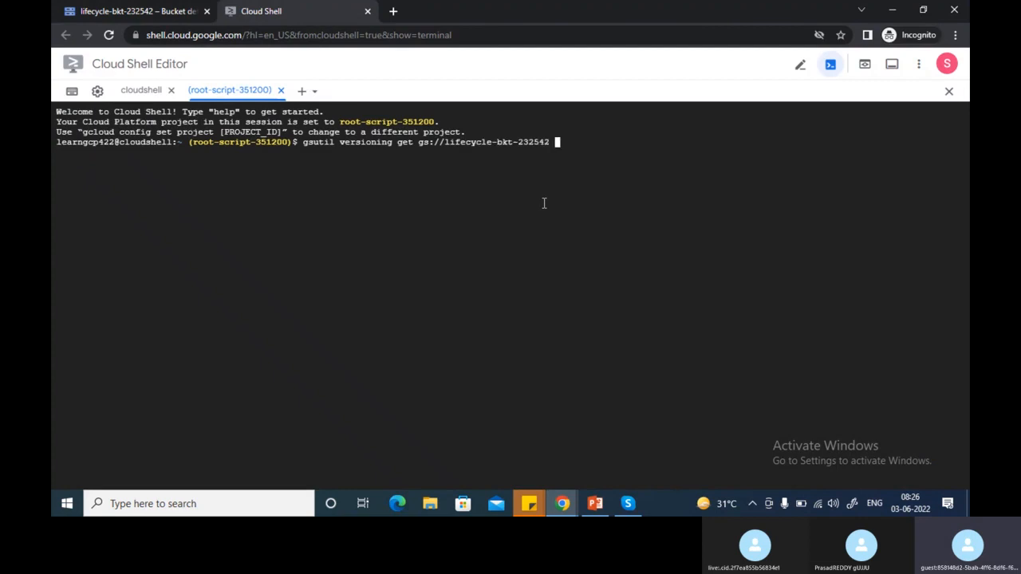
pyautogui.press('Return')
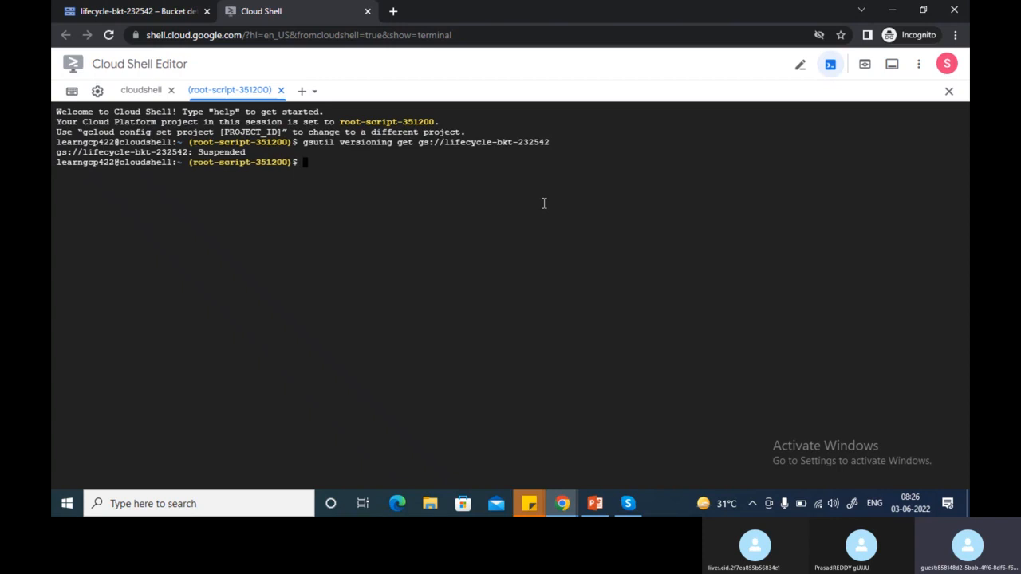
pyautogui.moveTo(242, 152); pyautogui.dragTo(58, 160)
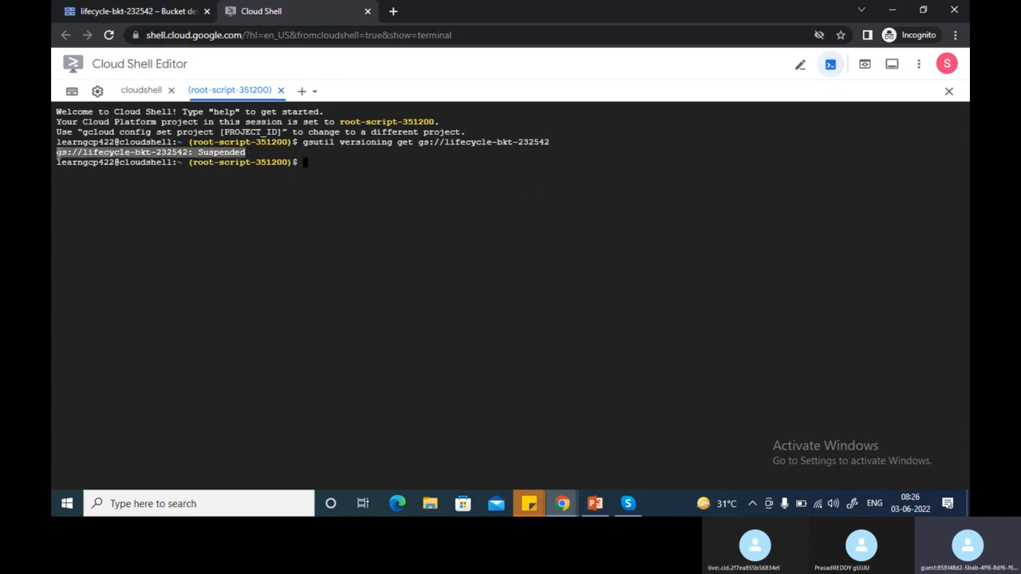
pyautogui.hotkey('ctrl', 'c')
# Enable object versioning on the bucket by running gsutil versioning set on gs://lifecycle-bkt-232542
pyautogui.click(306, 168)
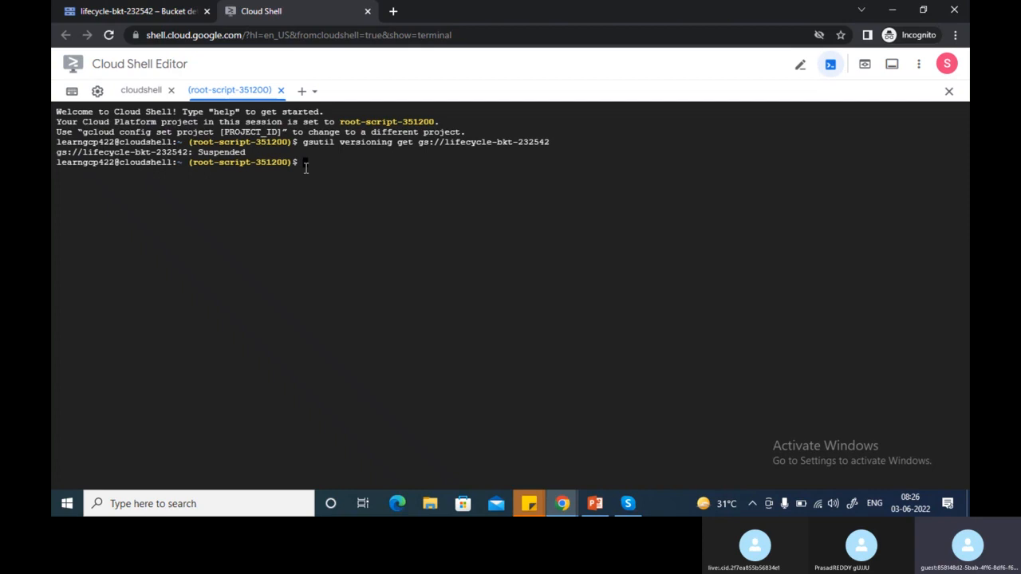
pyautogui.press('Up')
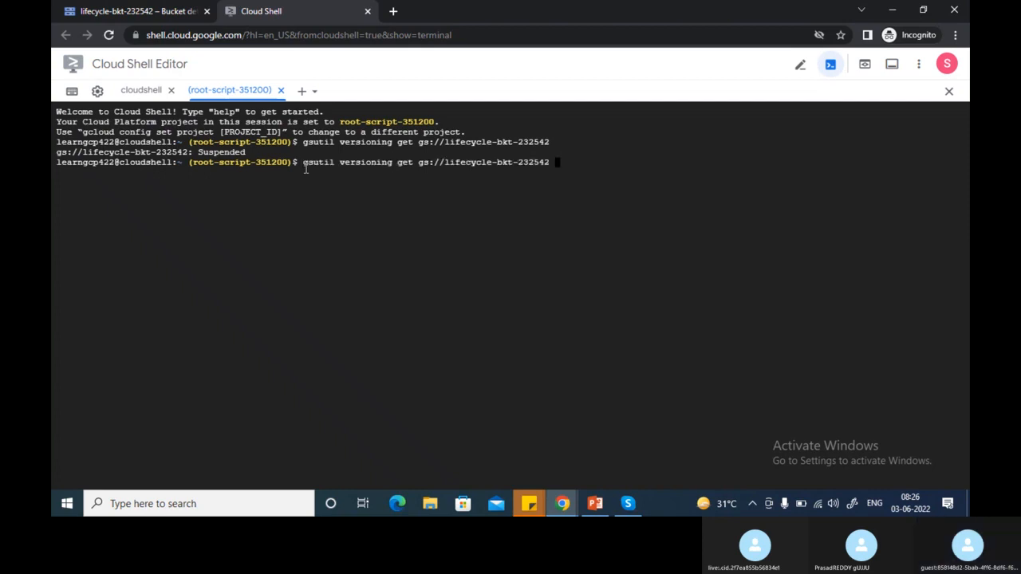
pyautogui.press('BackSpace')
pyautogui.press('BackSpace')
pyautogui.press('BackSpace')
pyautogui.press('BackSpace')
pyautogui.press('BackSpace')
pyautogui.press('BackSpace')
pyautogui.press('BackSpace')
pyautogui.press('BackSpace')
pyautogui.press('BackSpace')
pyautogui.press('BackSpace')
pyautogui.press('BackSpace')
pyautogui.press('BackSpace')
pyautogui.press('BackSpace')
pyautogui.press('BackSpace')
pyautogui.press('BackSpace')
pyautogui.press('BackSpace')
pyautogui.press('BackSpace')
pyautogui.press('BackSpace')
pyautogui.press('BackSpace')
pyautogui.press('BackSpace')
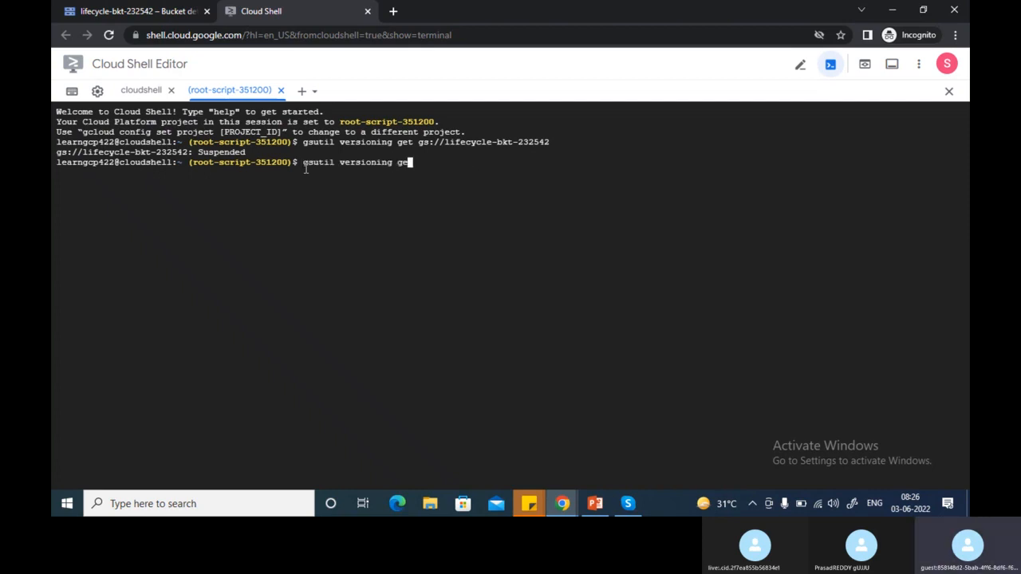
pyautogui.write('set')
pyautogui.write('on gs://life')
pyautogui.press('Tab')
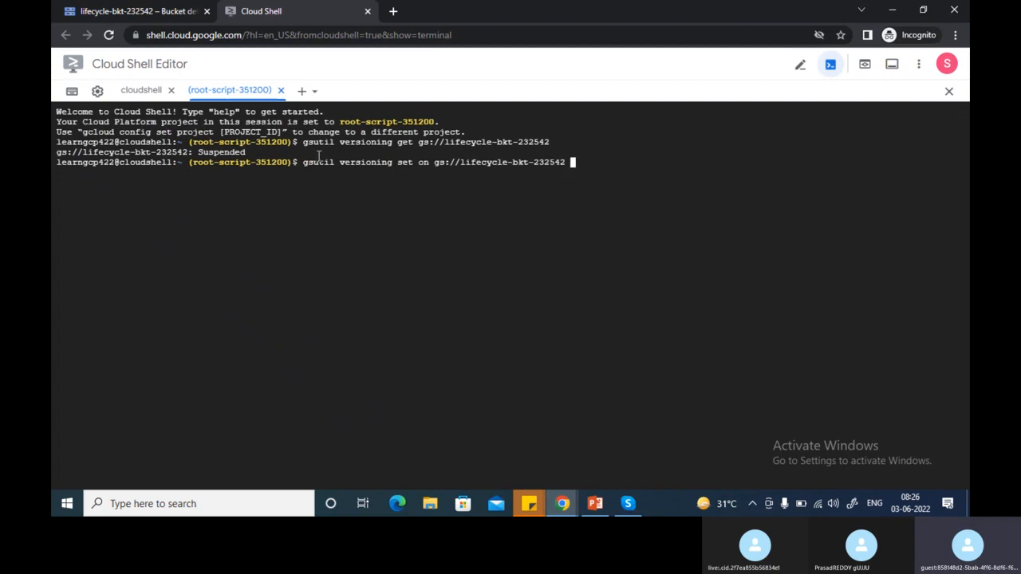
pyautogui.press('Return')
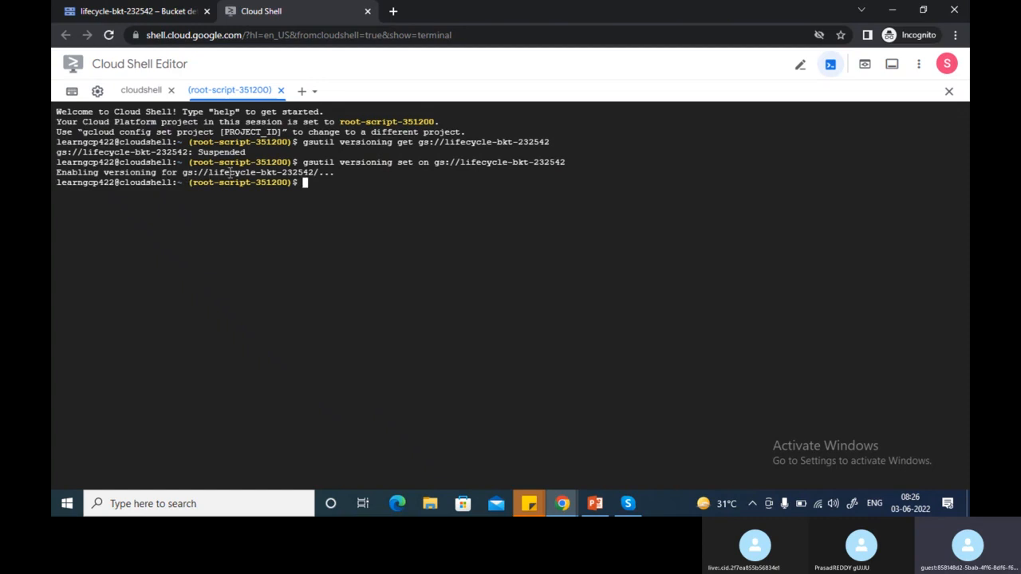
# List the bucket's objects with gsutil ls gs://lifecycle-bkt-232542/
pyautogui.write('gsutil ls gs://life')
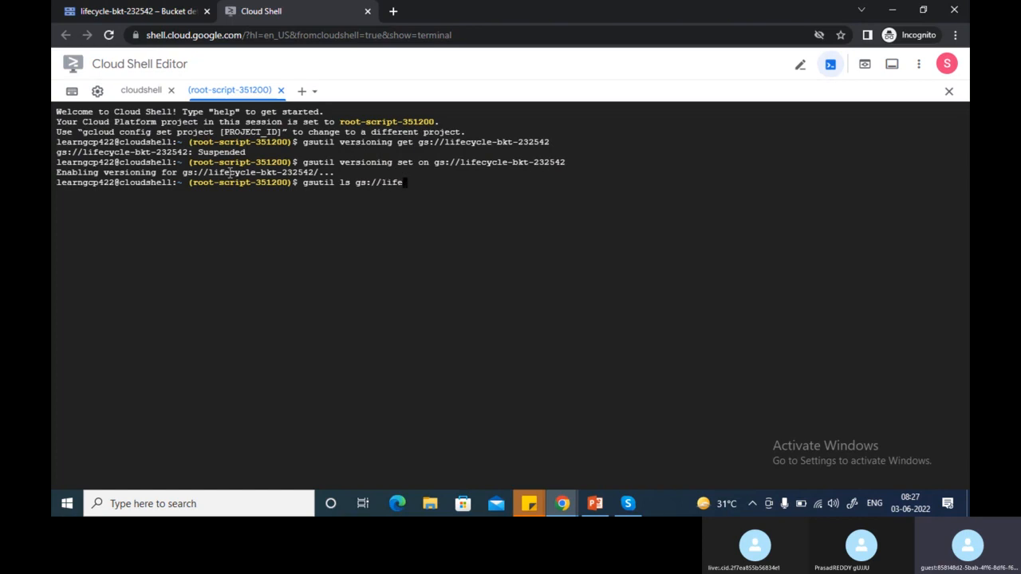
pyautogui.press('Tab')
pyautogui.press('BackSpace')
pyautogui.press('Return')
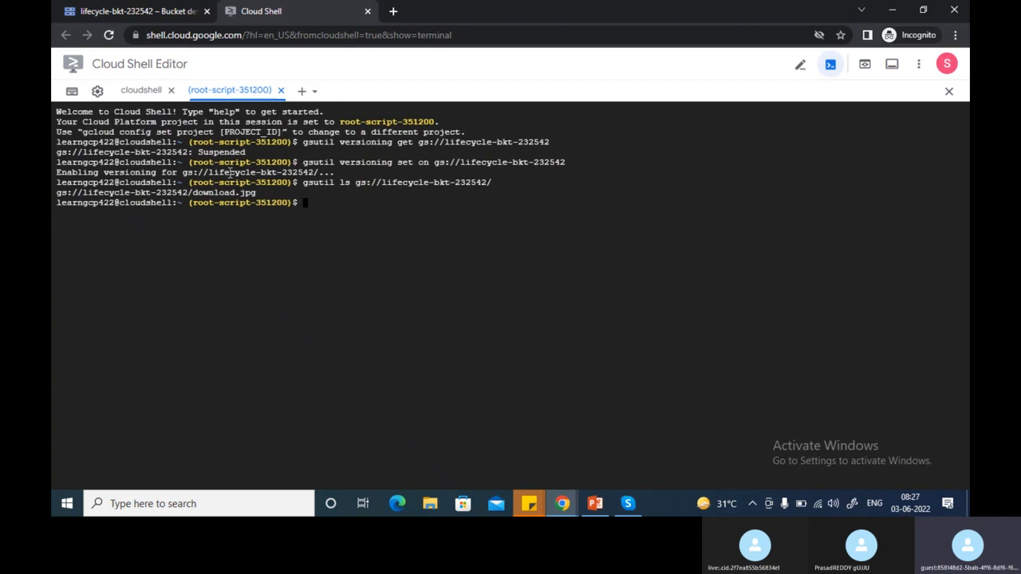
# Reload the bucket details in the Cloud Storage console and check the object versioning entry in its configuration
pyautogui.click(169, 11)
pyautogui.press('F5')
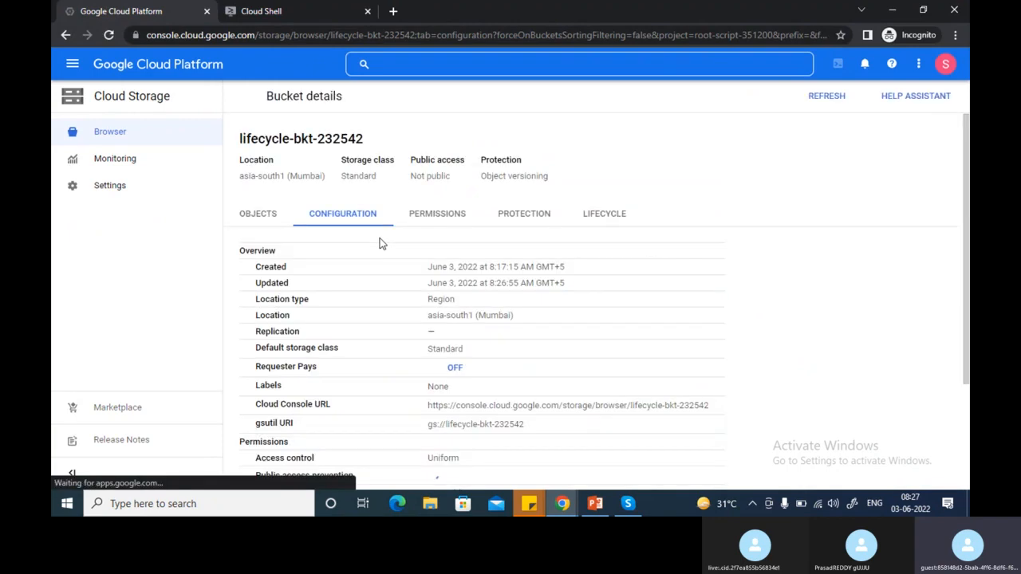
pyautogui.scroll(-3, 380, 244)
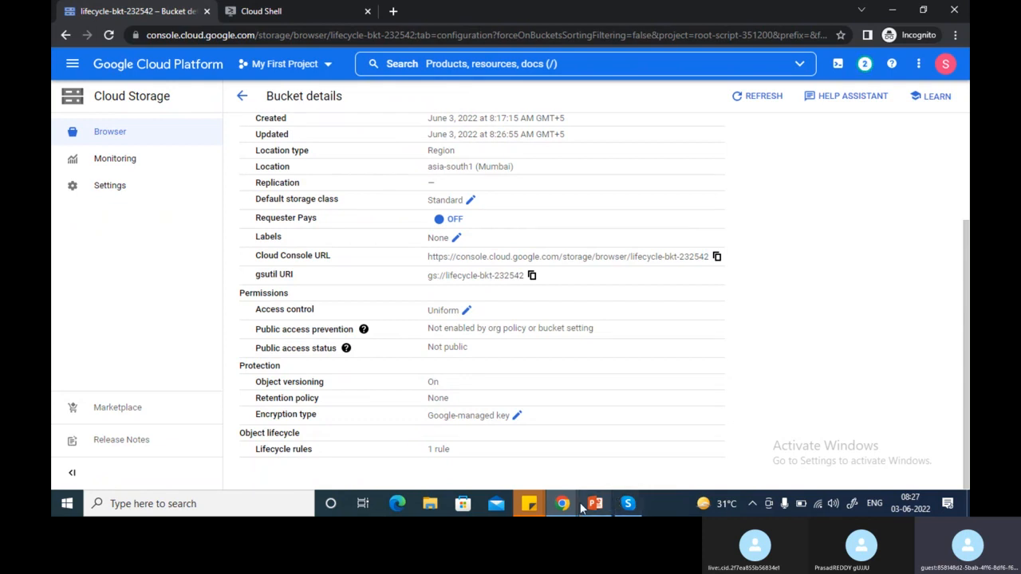
# In a new tab of the other browser window, search Google for "porsche" and show the image results
pyautogui.moveTo(563, 507)
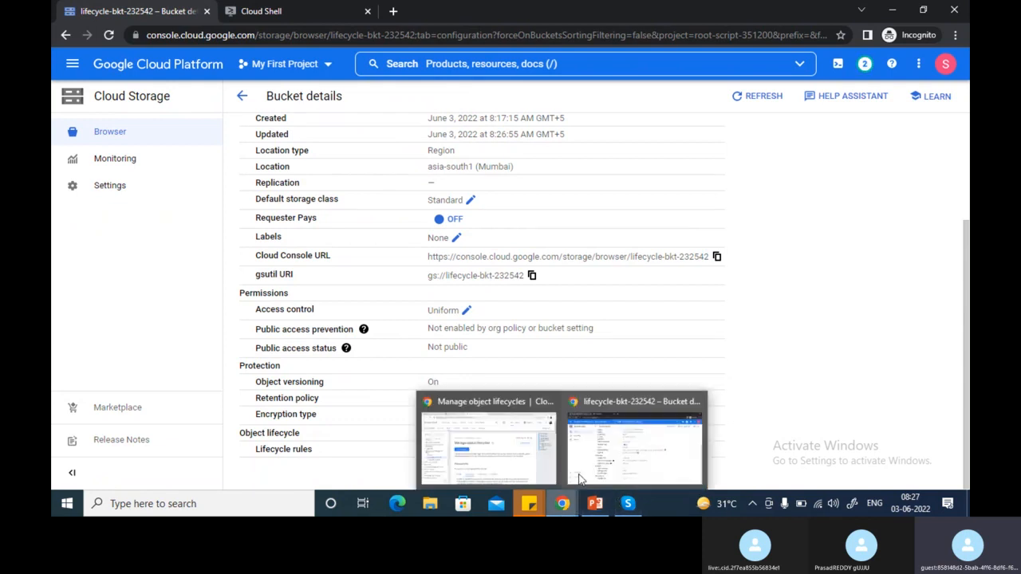
pyautogui.click(489, 445)
pyautogui.hotkey('ctrl', 't')
pyautogui.click(442, 36)
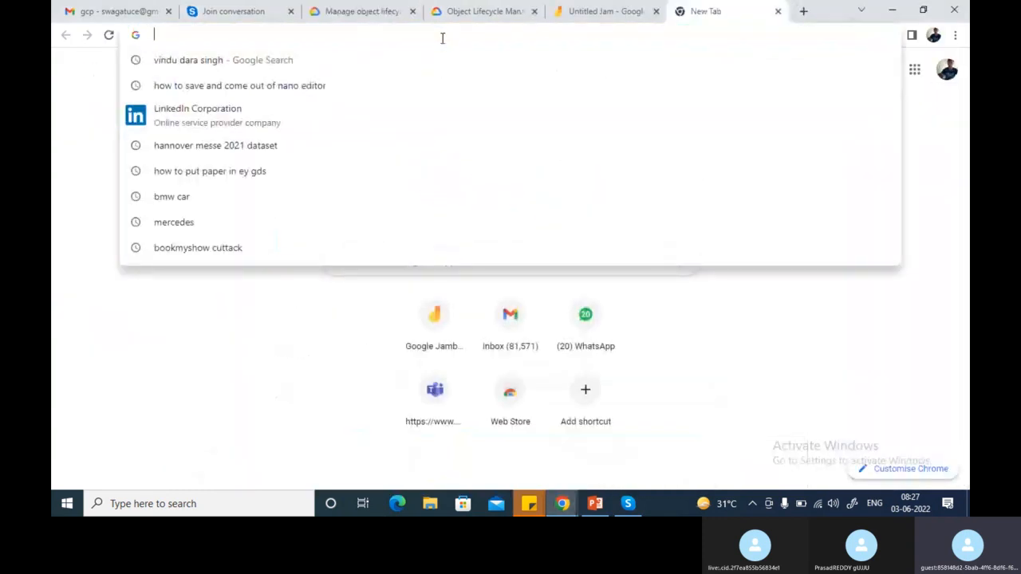
pyautogui.write('porsche')
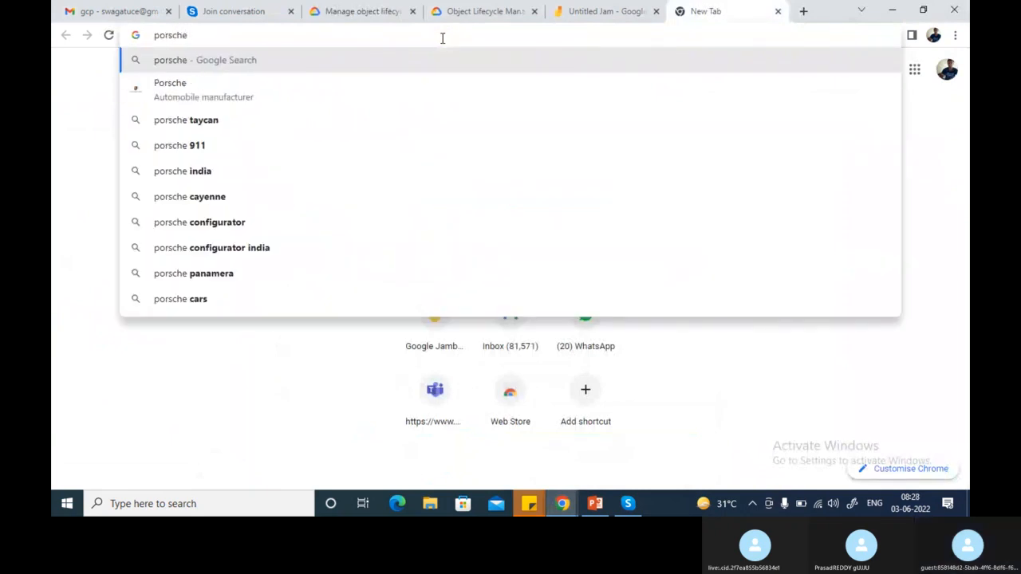
pyautogui.press('Return')
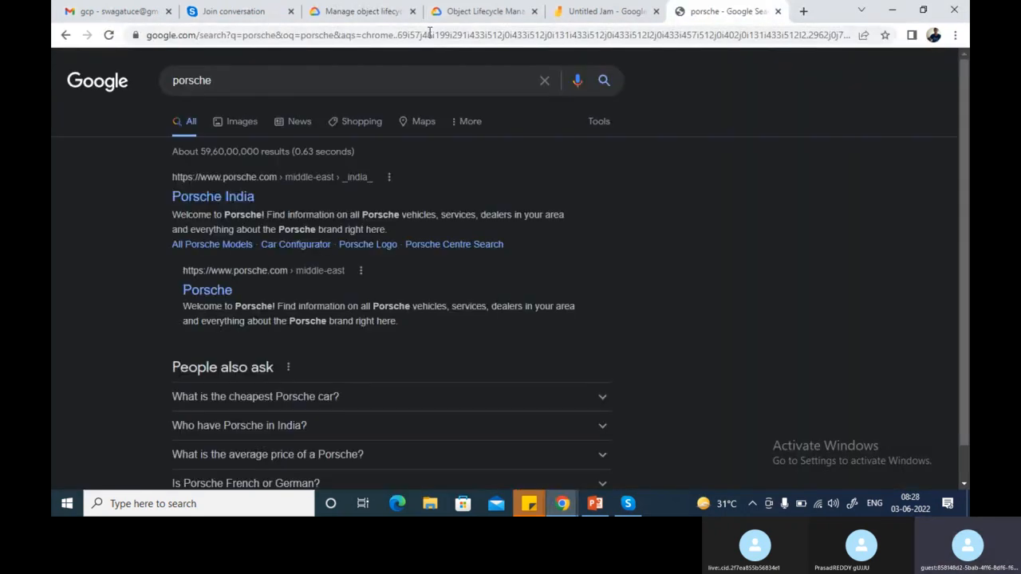
pyautogui.click(210, 121)
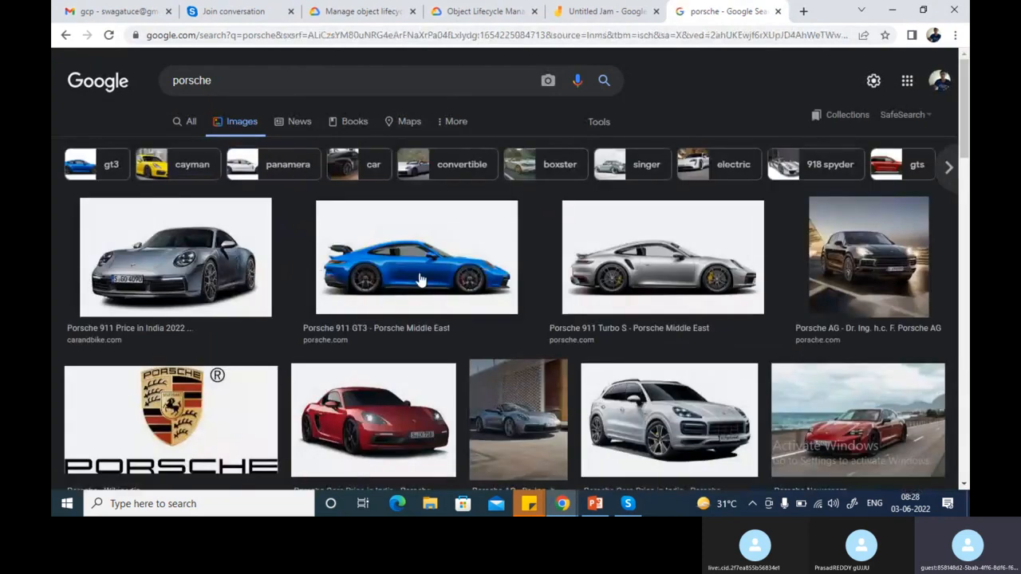
# Save the blue Porsche 911 GT3 image as download (1) in Downloads, and open that folder in File Explorer
pyautogui.click(420, 279)
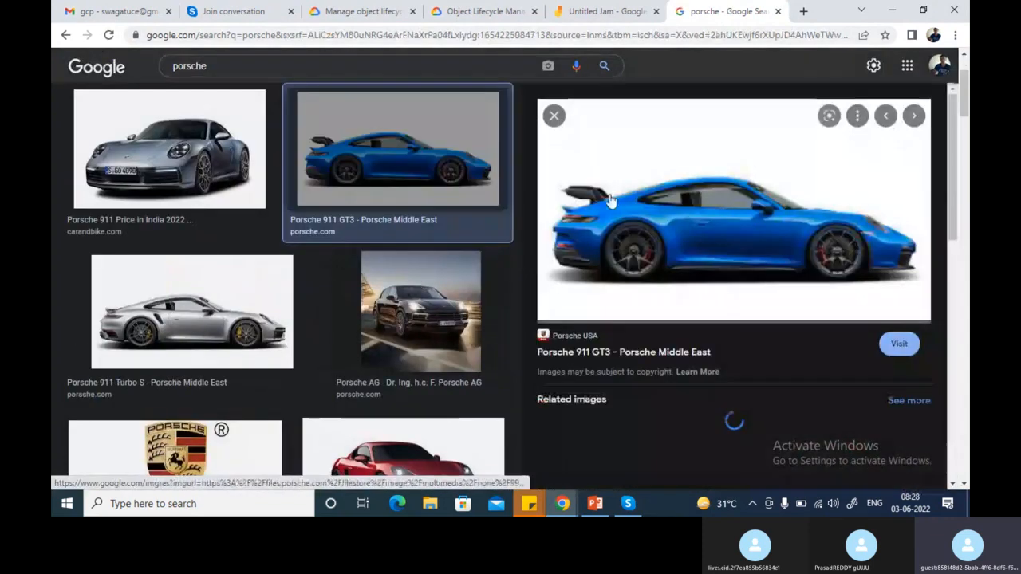
pyautogui.rightClick(683, 240)
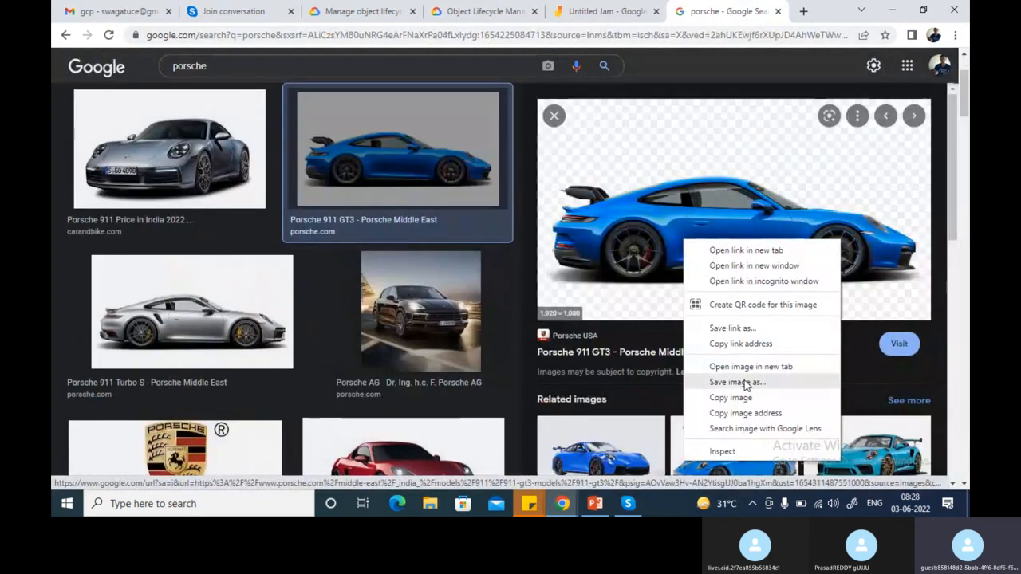
pyautogui.click(737, 382)
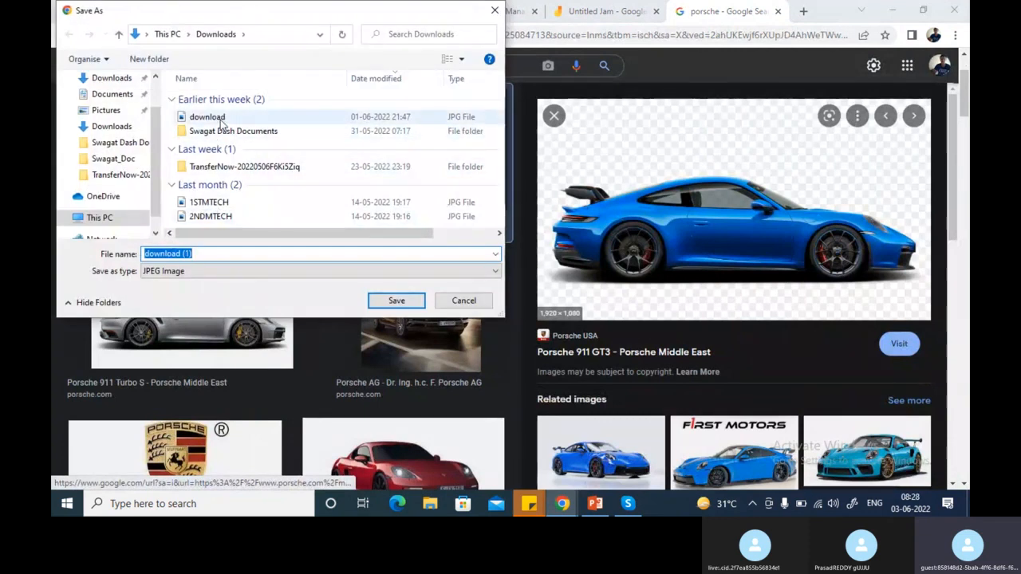
pyautogui.click(392, 301)
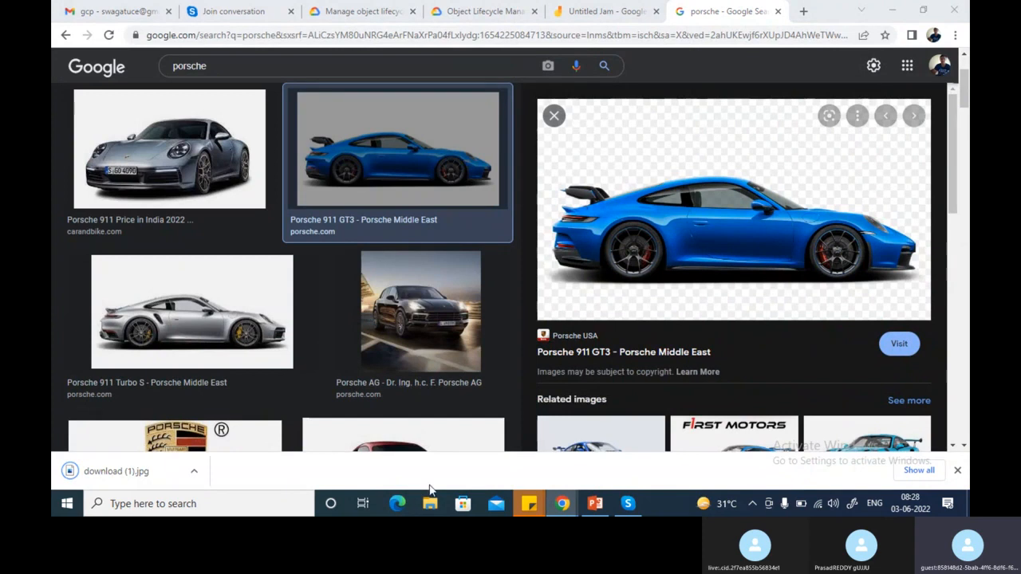
pyautogui.click(429, 501)
pyautogui.click(111, 114)
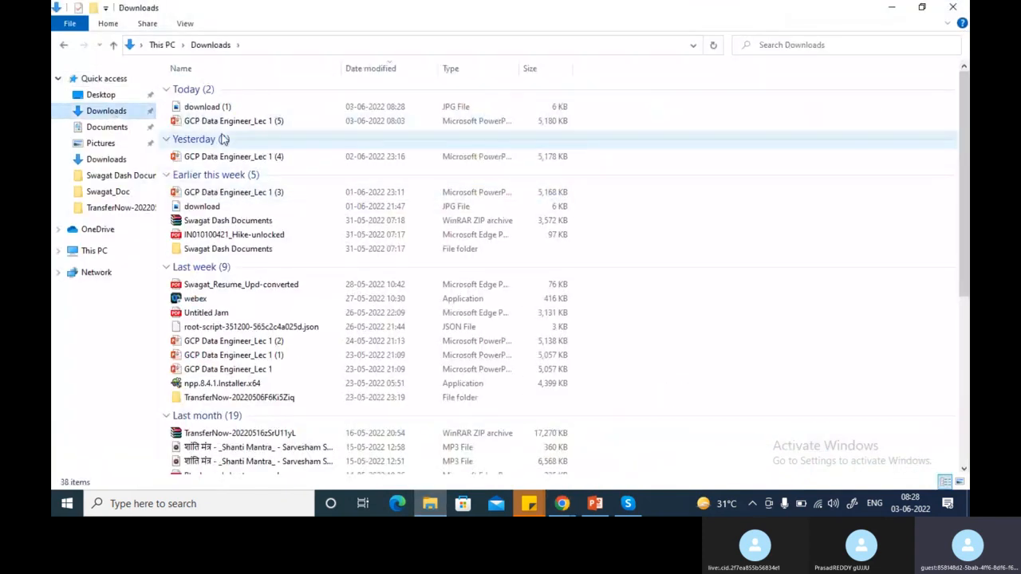
# Rename the older image file download in the Downloads folder to download_old
pyautogui.click(224, 209)
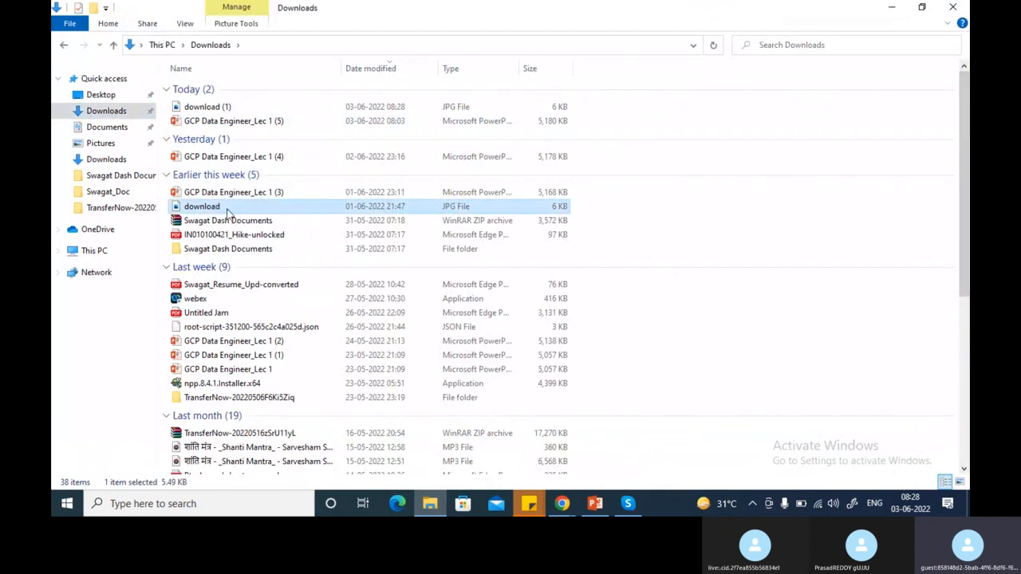
pyautogui.rightClick(228, 211)
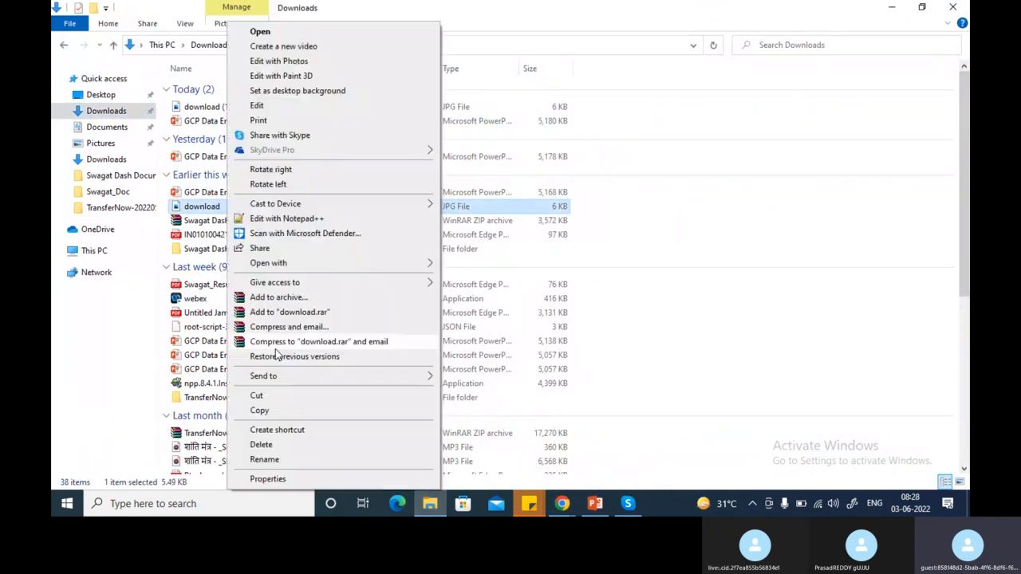
pyautogui.click(274, 459)
pyautogui.write('_old')
pyautogui.press('Return')
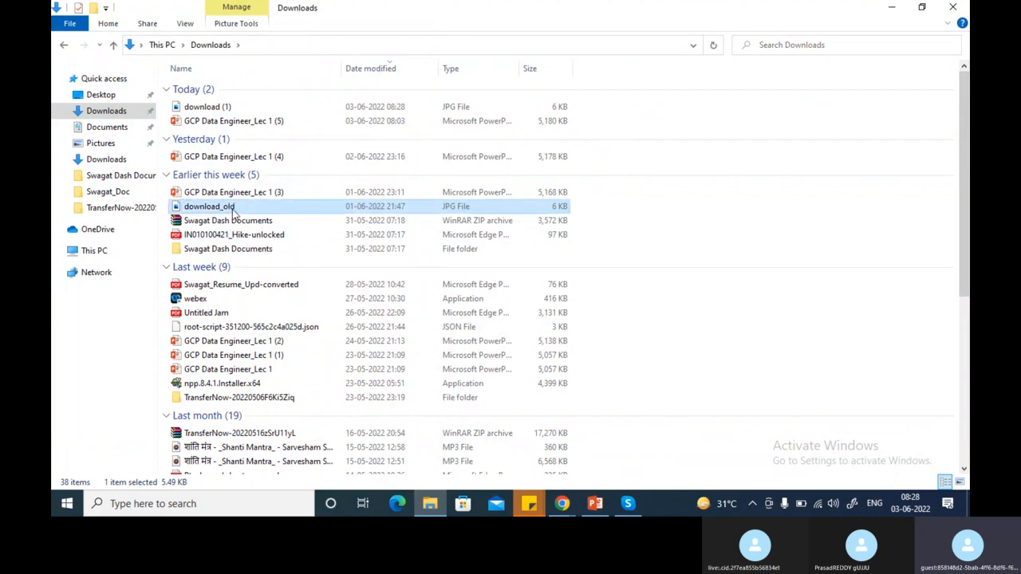
# Rename the newly saved image download (1) to download
pyautogui.click(229, 109)
pyautogui.rightClick(229, 109)
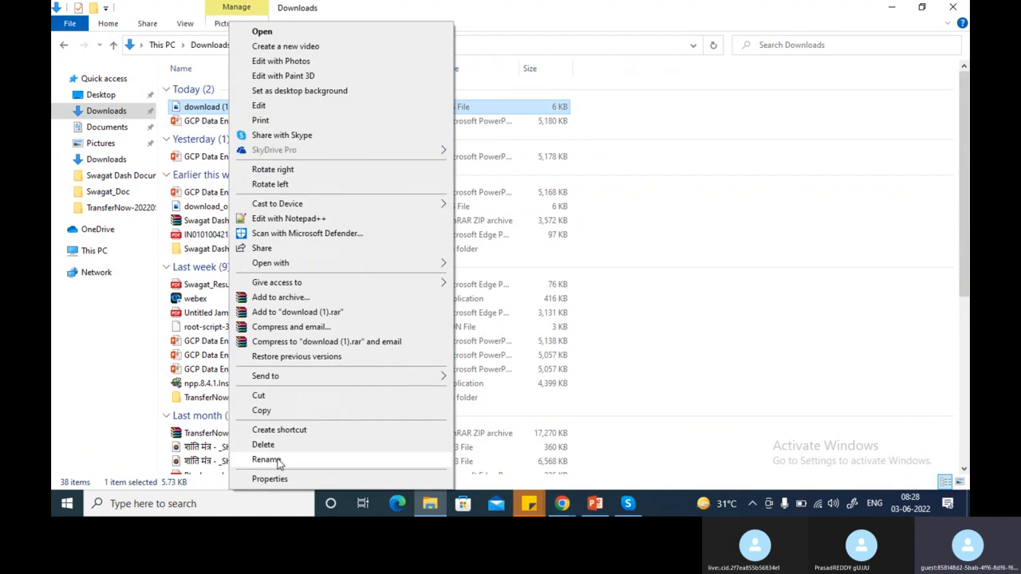
pyautogui.click(266, 460)
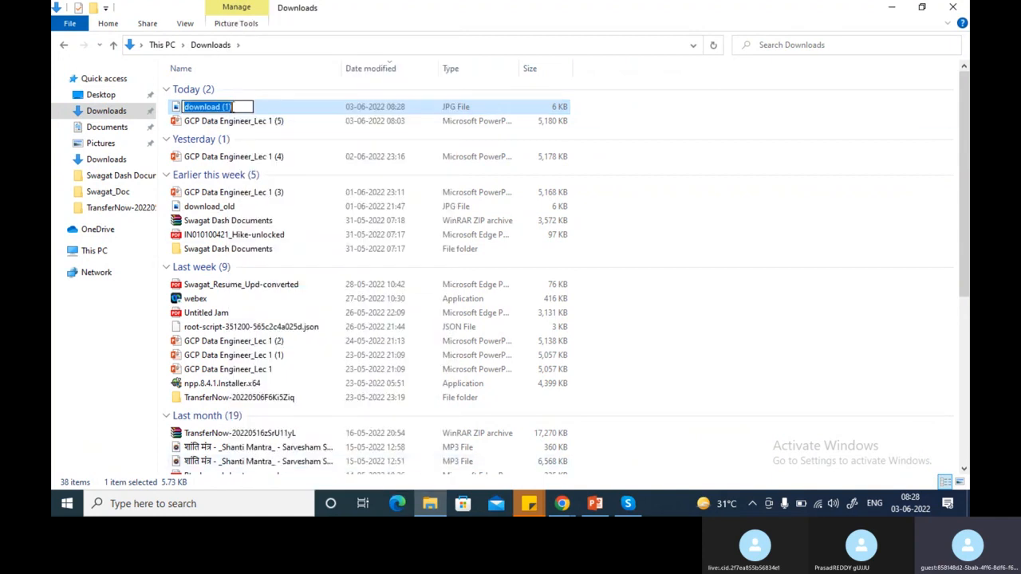
pyautogui.click(243, 109)
pyautogui.press('BackSpace')
pyautogui.press('BackSpace')
pyautogui.press('BackSpace')
pyautogui.press('Return')
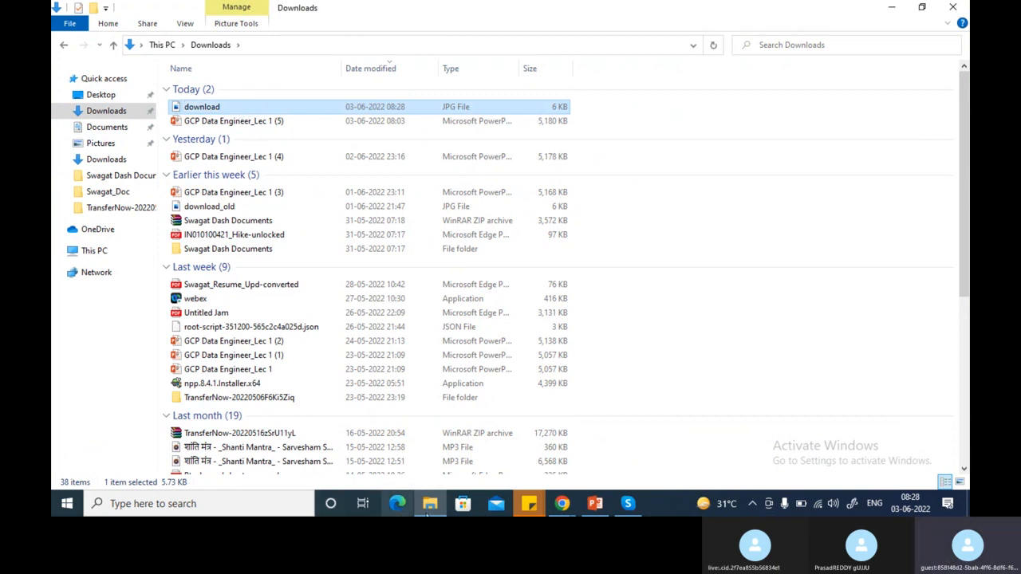
# Switch to the Cloud Shell browser window and upload download.jpg from Downloads to the Cloud Shell home directory
pyautogui.moveTo(564, 506)
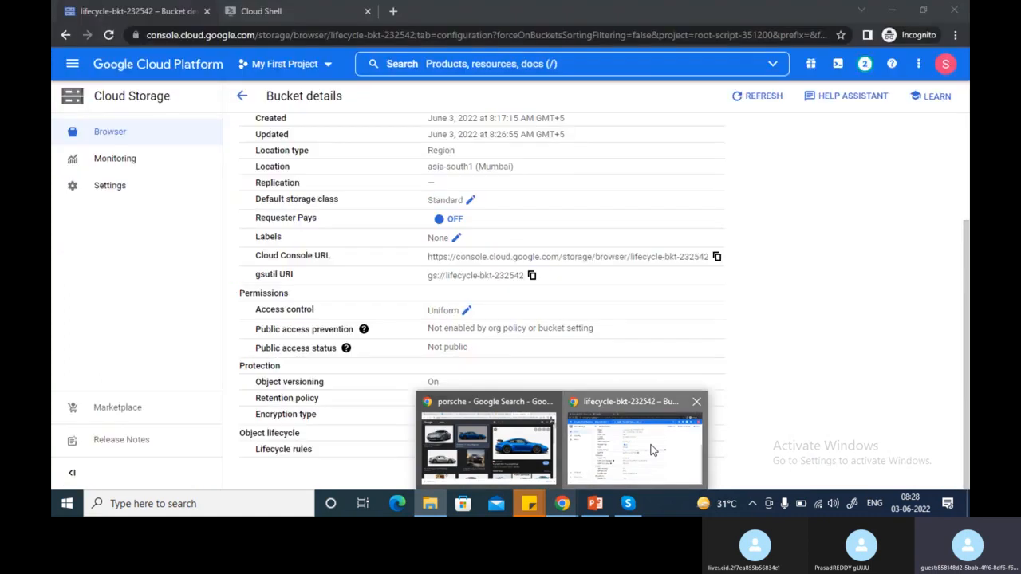
pyautogui.click(652, 451)
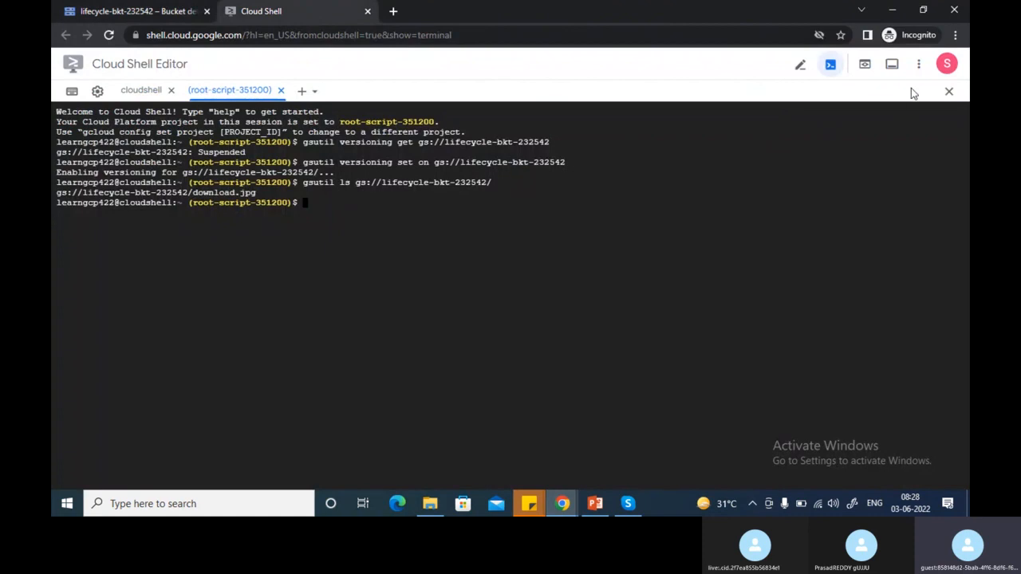
pyautogui.click(919, 67)
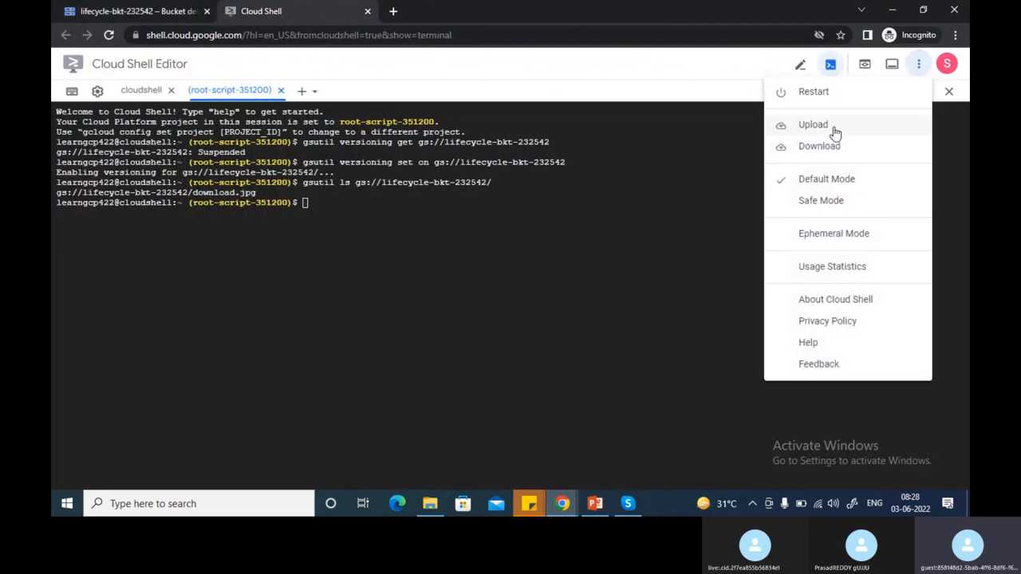
pyautogui.click(822, 126)
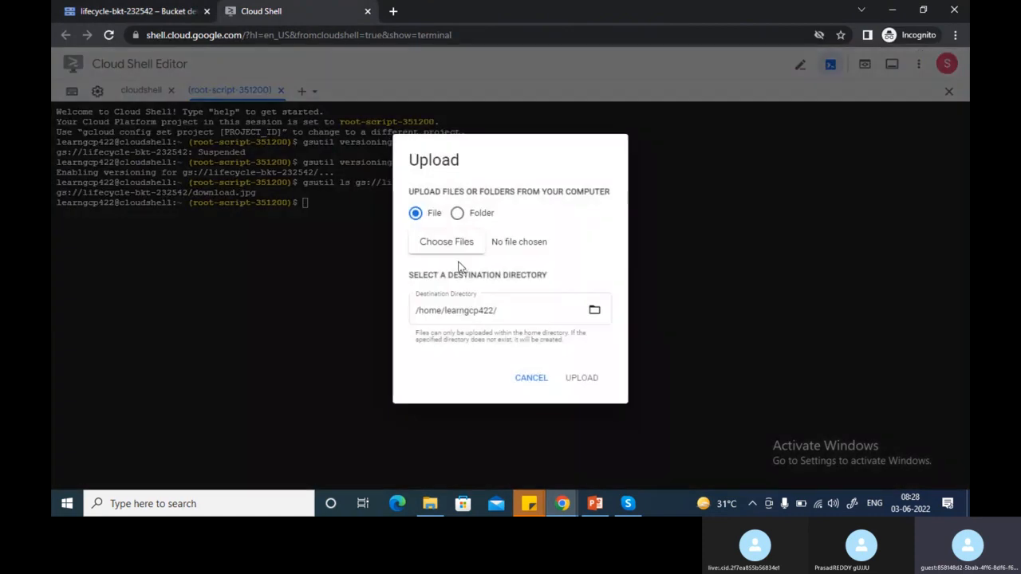
pyautogui.click(456, 246)
pyautogui.click(319, 117)
pyautogui.click(396, 302)
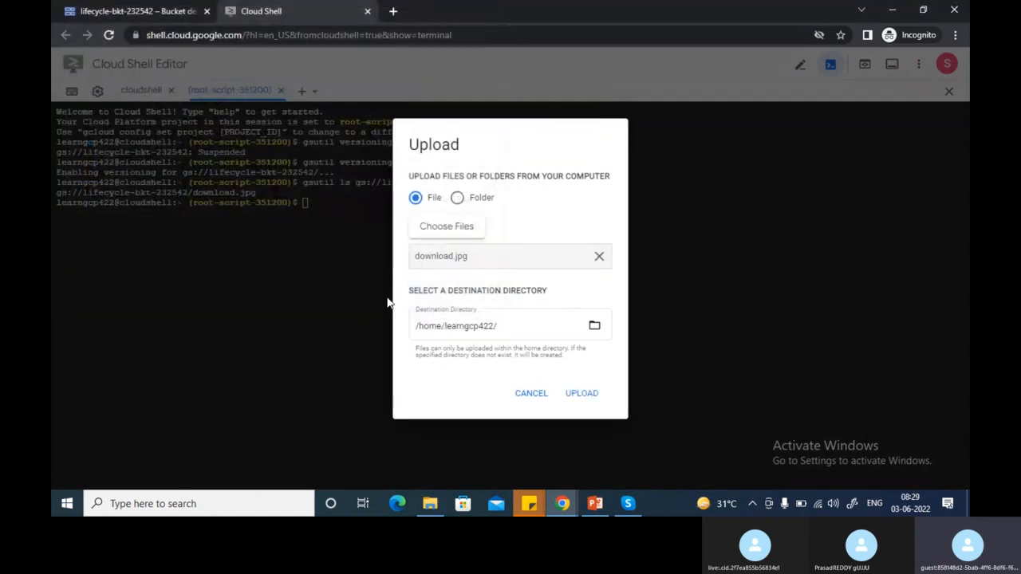
pyautogui.click(567, 394)
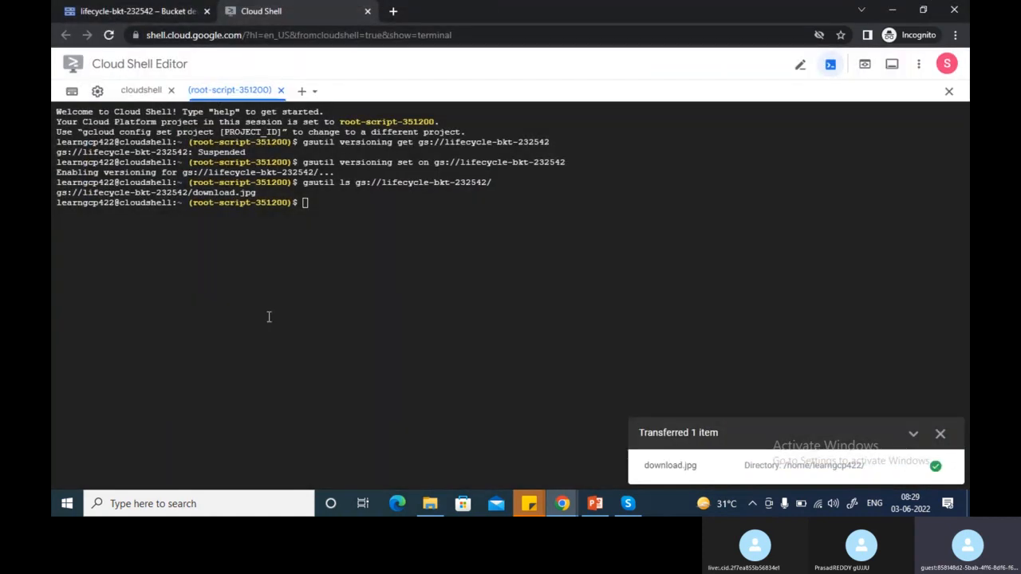
# List the files in the Cloud Shell home directory with ls and select the name download.jpg in the output
pyautogui.click(305, 202)
pyautogui.write('ls')
pyautogui.press('Return')
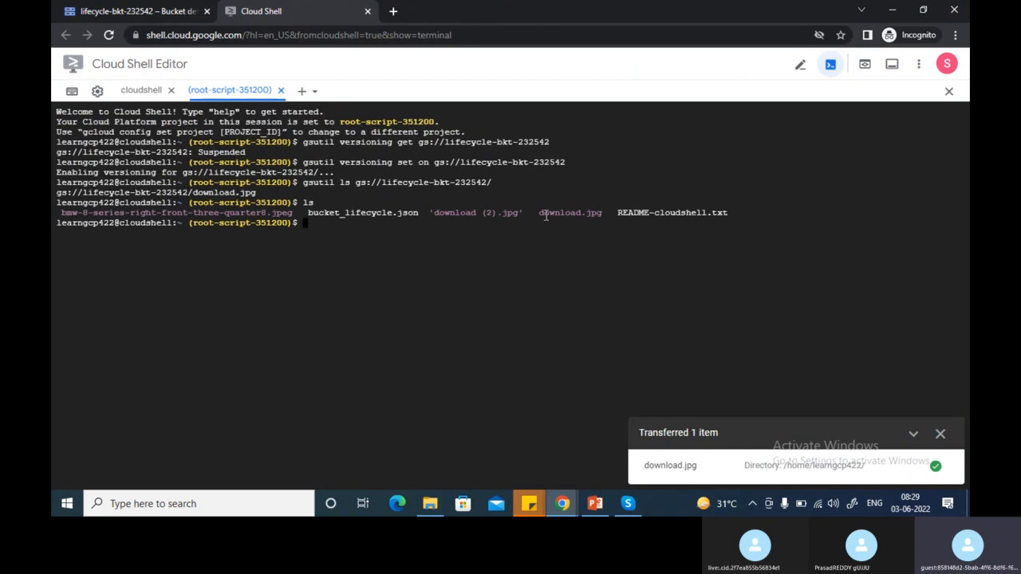
pyautogui.moveTo(540, 213); pyautogui.dragTo(604, 212)
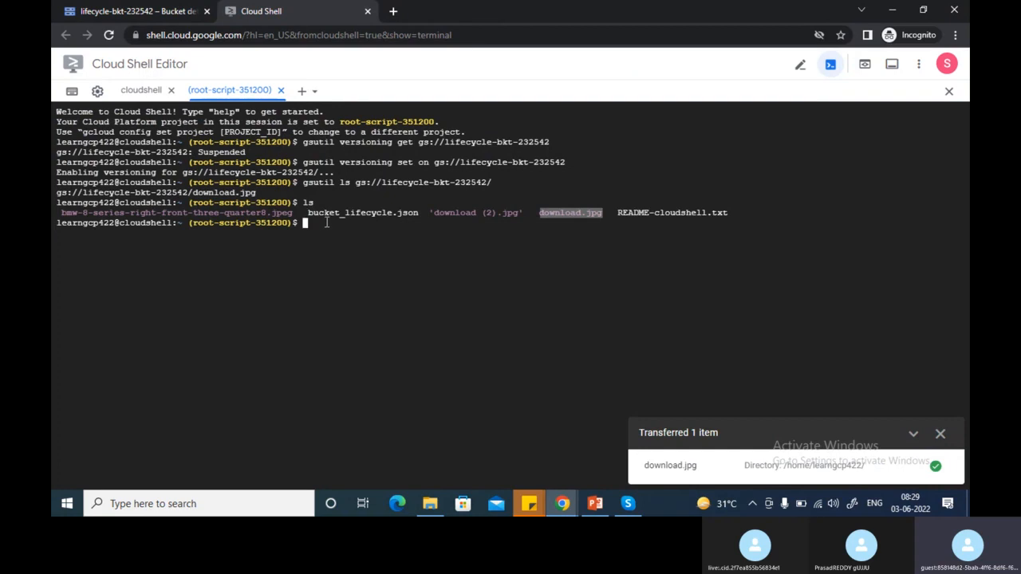
# Try to copy the image to the bucket with gsutil cp download gs://lifecycle-bkt-232542/
pyautogui.write('gs')
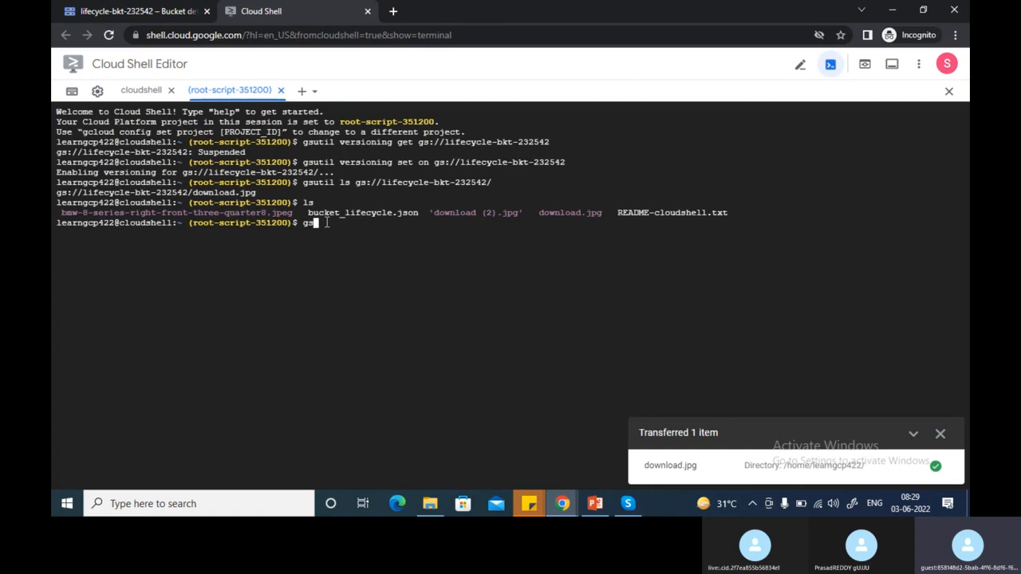
pyautogui.write('util cp down')
pyautogui.press('Tab')
pyautogui.press('BackSpace')
pyautogui.write('gs:')
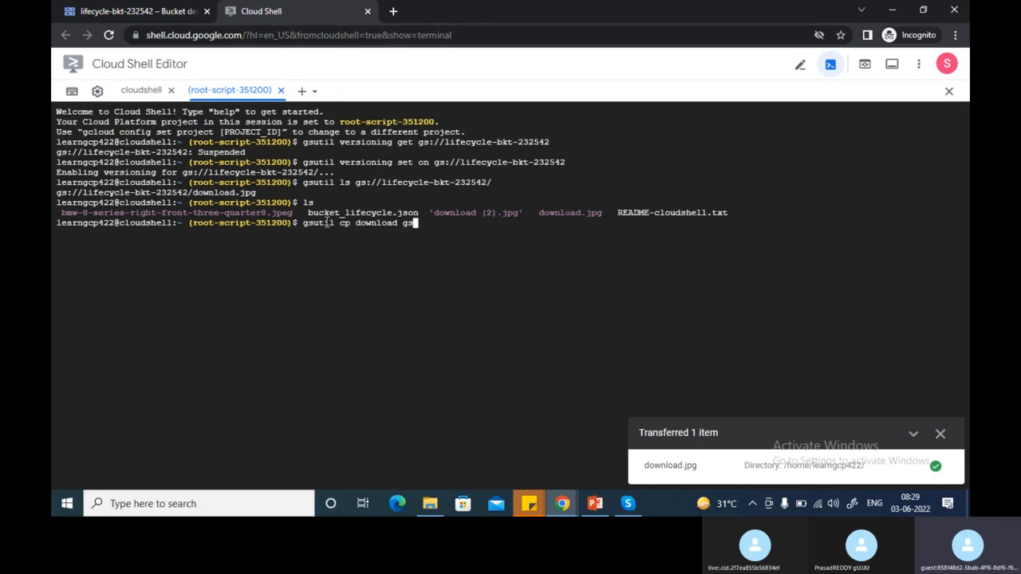
pyautogui.write('//life')
pyautogui.press('Tab')
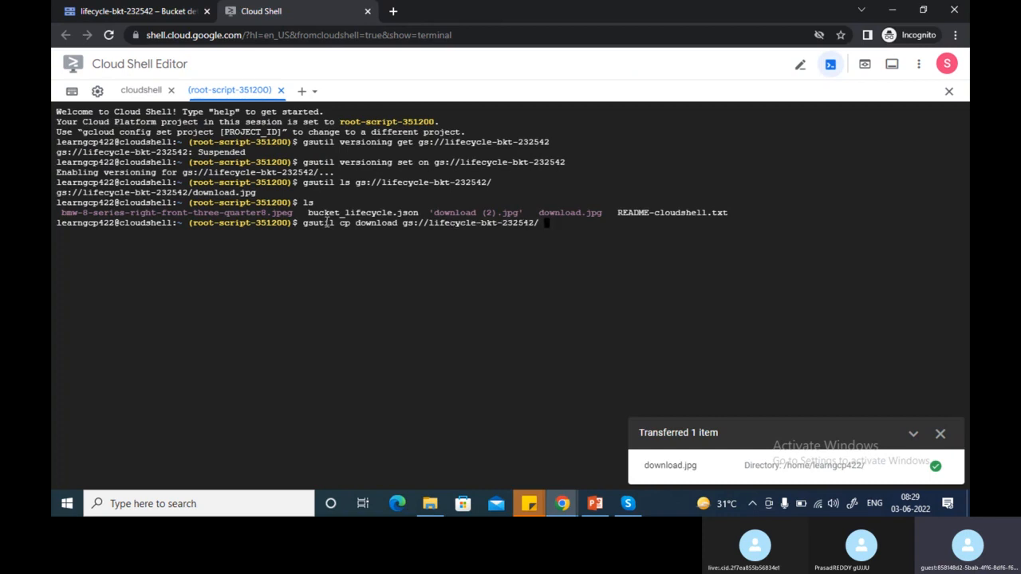
pyautogui.press('BackSpace')
pyautogui.press('Return')
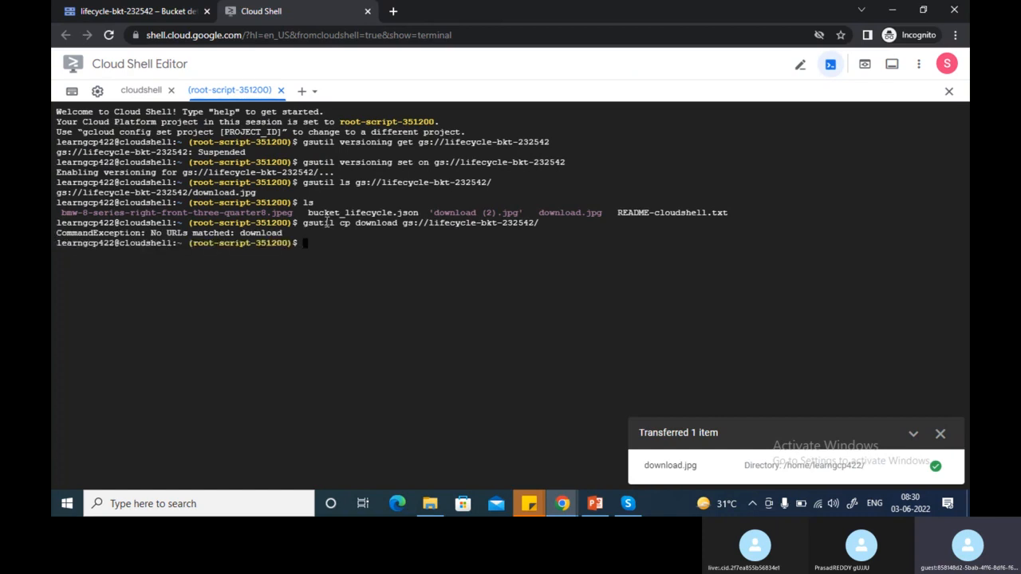
# Copy the uploaded image into the bucket with gsutil cp download.jpg gs://lifecycle-bkt-232542/
pyautogui.write('gsutil cp download.jpg')
pyautogui.moveTo(540, 213); pyautogui.dragTo(603, 212)
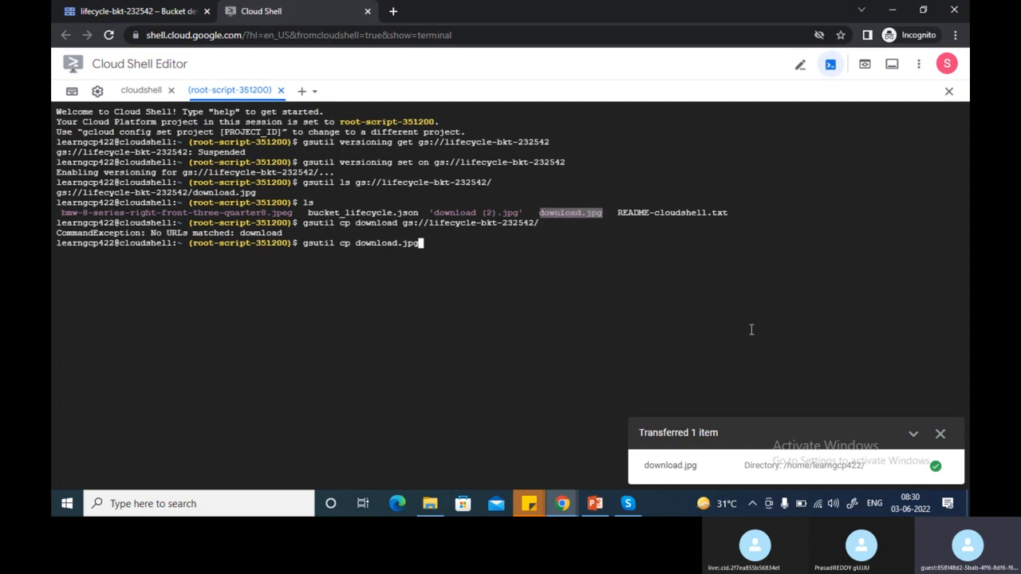
pyautogui.click(940, 435)
pyautogui.moveTo(540, 213); pyautogui.dragTo(605, 213)
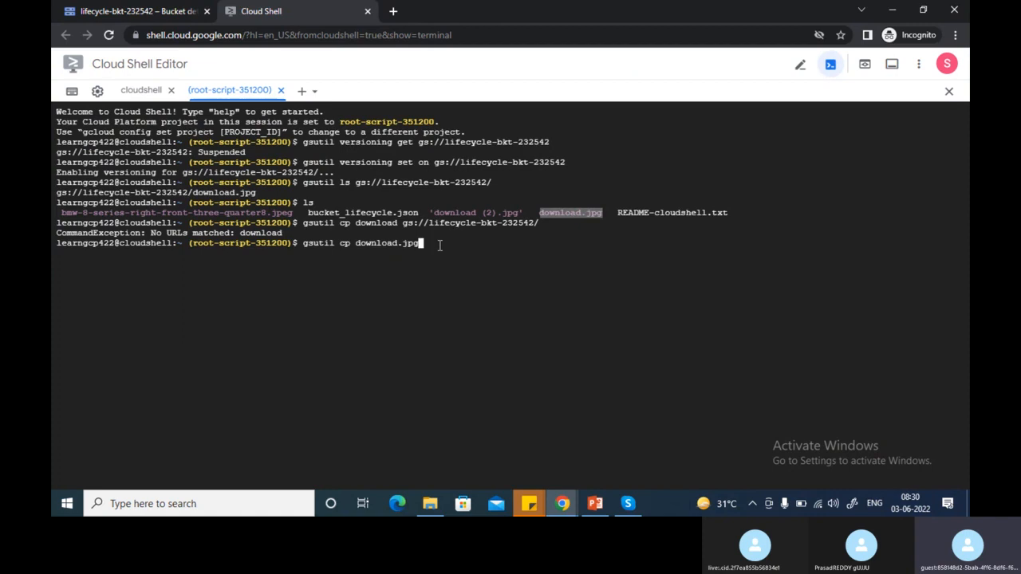
pyautogui.press('BackSpace')
pyautogui.press('BackSpace')
pyautogui.press('BackSpace')
pyautogui.press('BackSpace')
pyautogui.press('BackSpace')
pyautogui.press('BackSpace')
pyautogui.press('BackSpace')
pyautogui.press('BackSpace')
pyautogui.press('BackSpace')
pyautogui.press('BackSpace')
pyautogui.press('BackSpace')
pyautogui.press('BackSpace')
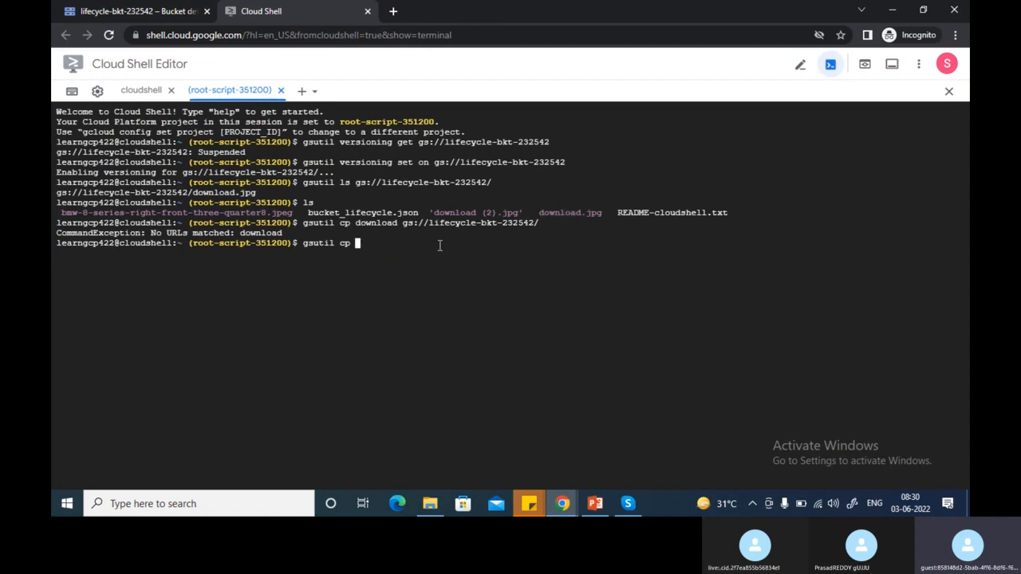
pyautogui.hotkey('ctrl', 'v')
pyautogui.write('gs://life')
pyautogui.press('Tab')
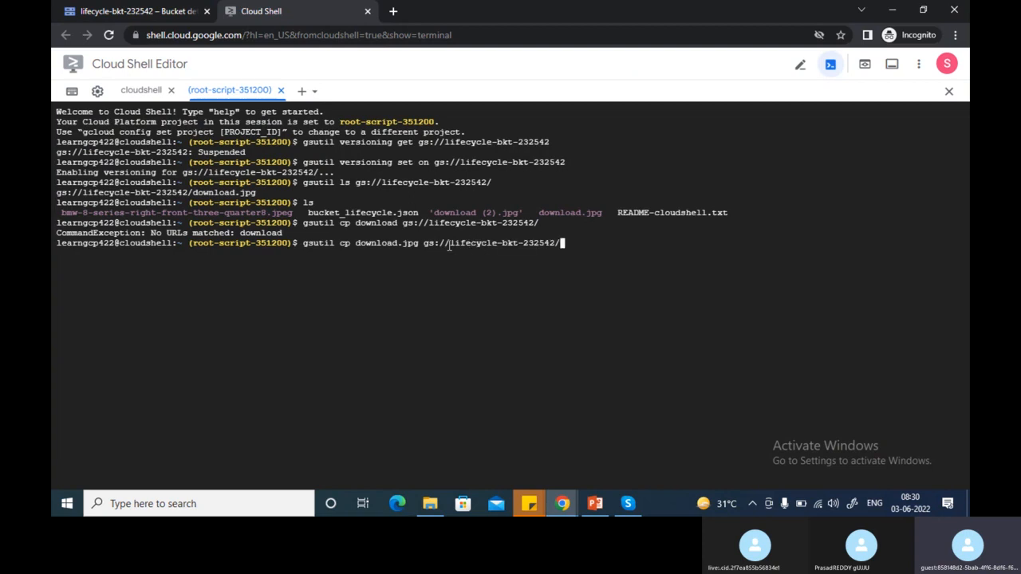
pyautogui.press('Return')
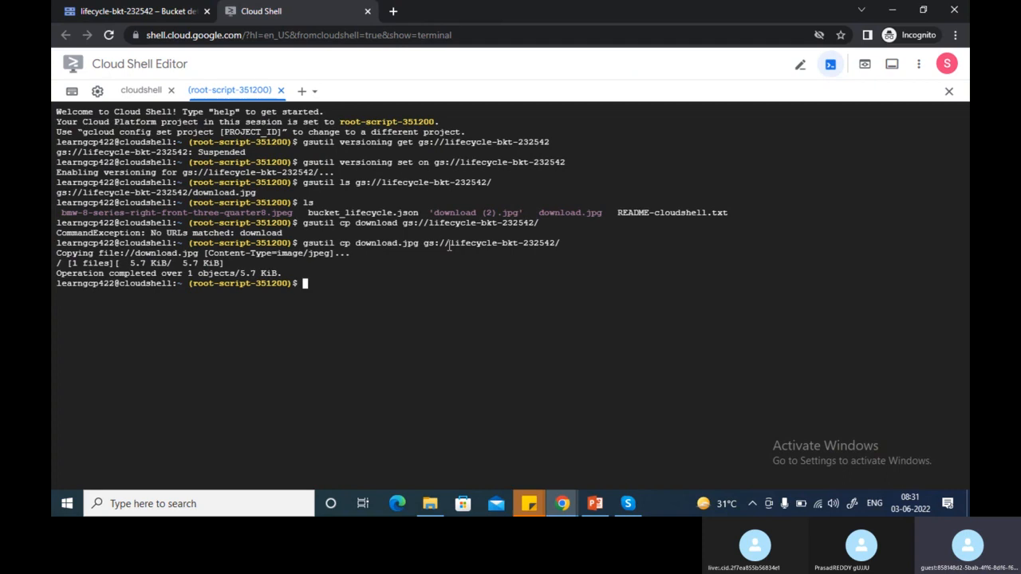
# Leave gsutil entered at the Cloud Shell prompt and open download.jpg's details from lifecycle-bkt-232542's reloaded object list in the Cloud Storage console
pyautogui.write('gsutil')
pyautogui.click(155, 14)
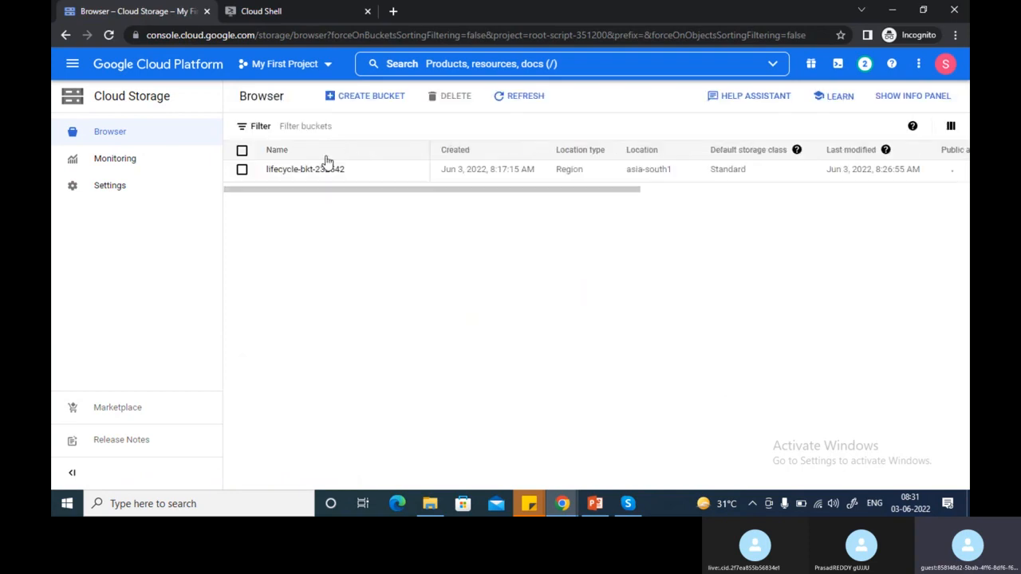
pyautogui.click(313, 168)
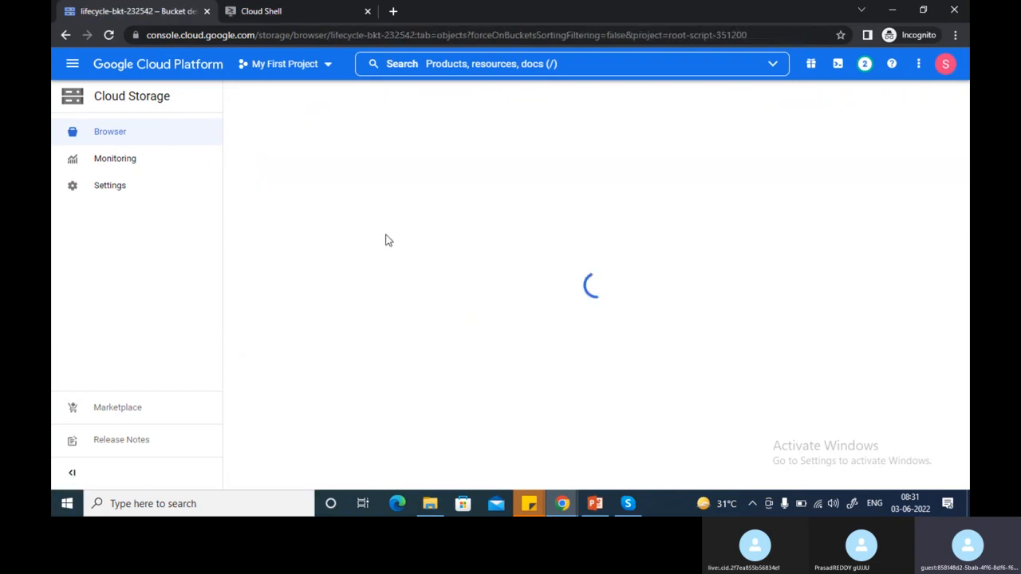
pyautogui.click(109, 35)
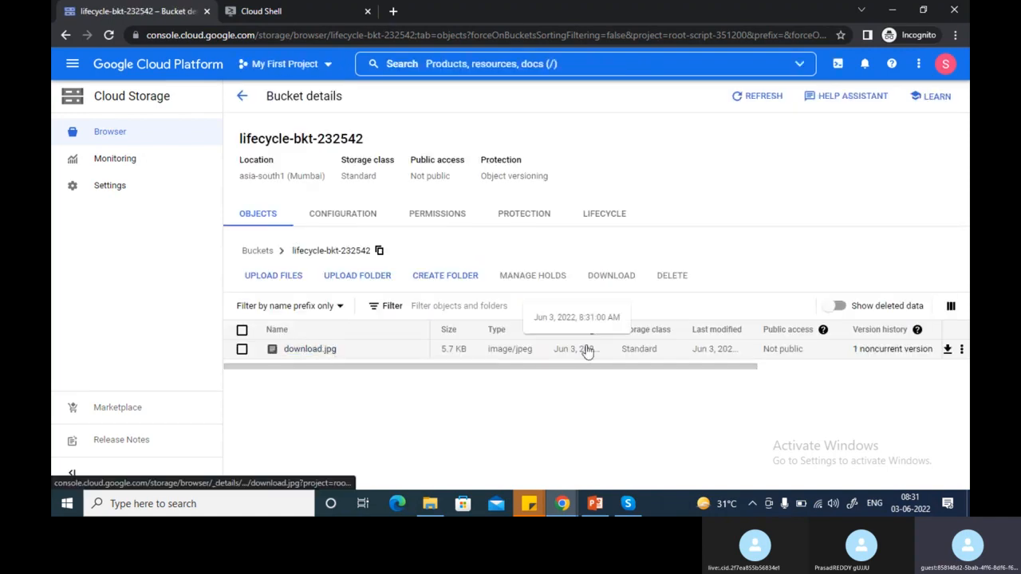
pyautogui.click(311, 351)
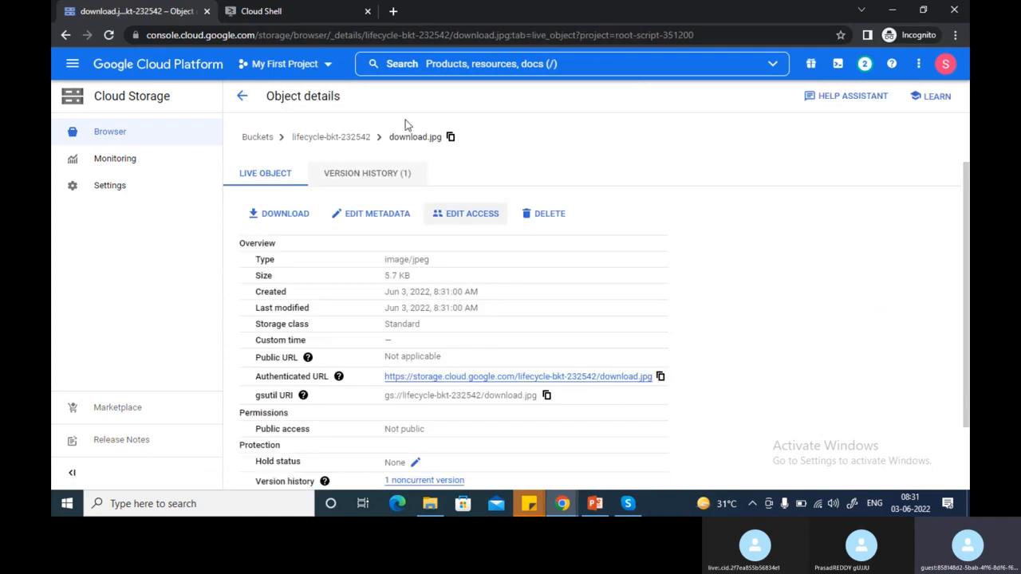
# Open download.jpg's authenticated URL in a new browser tab to view the live image
pyautogui.click(393, 11)
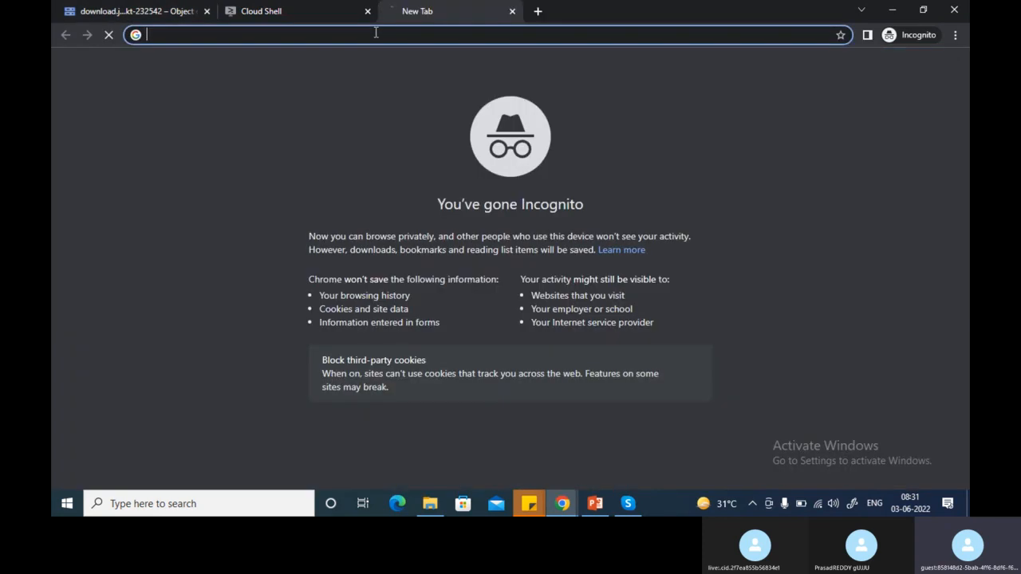
pyautogui.hotkey('ctrl', 'v')
pyautogui.press('Return')
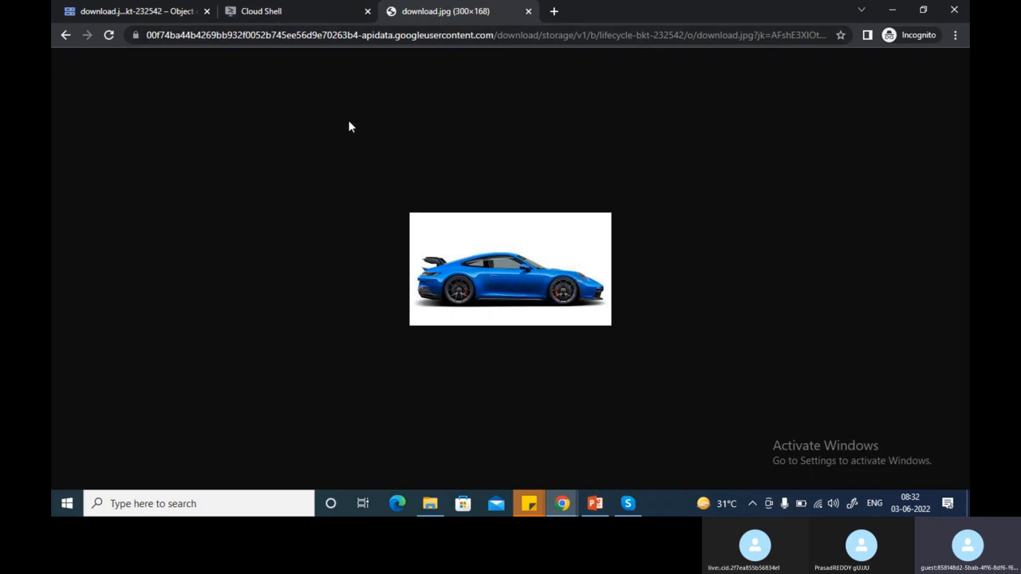
# Return to Cloud Shell and list all object versions in the bucket with gsutil ls -a gs://lifecycle-bkt-232542/
pyautogui.click(296, 12)
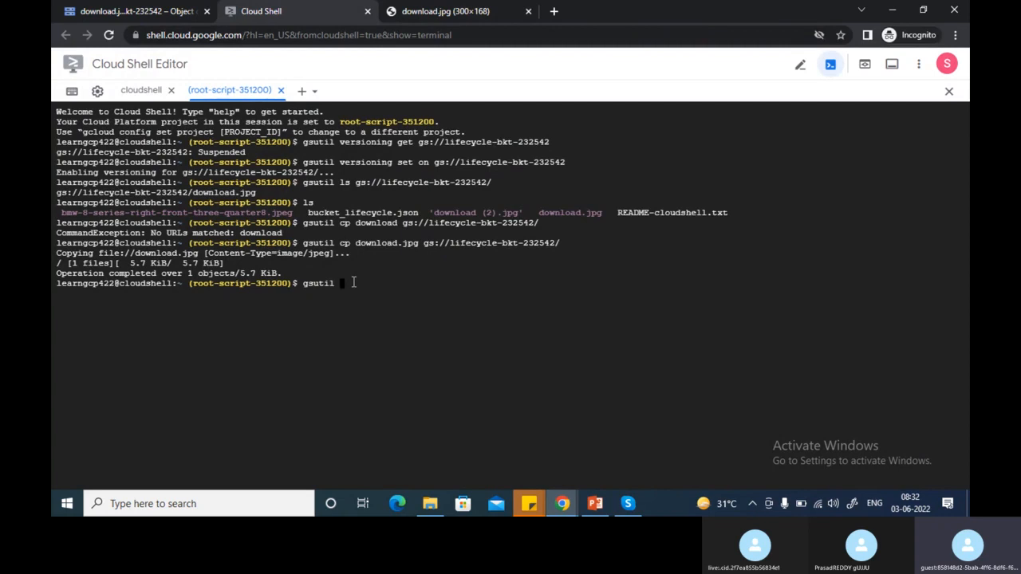
pyautogui.write('ls -a gs')
pyautogui.write('://lifecycle-bkt-232542/')
pyautogui.press('Return')
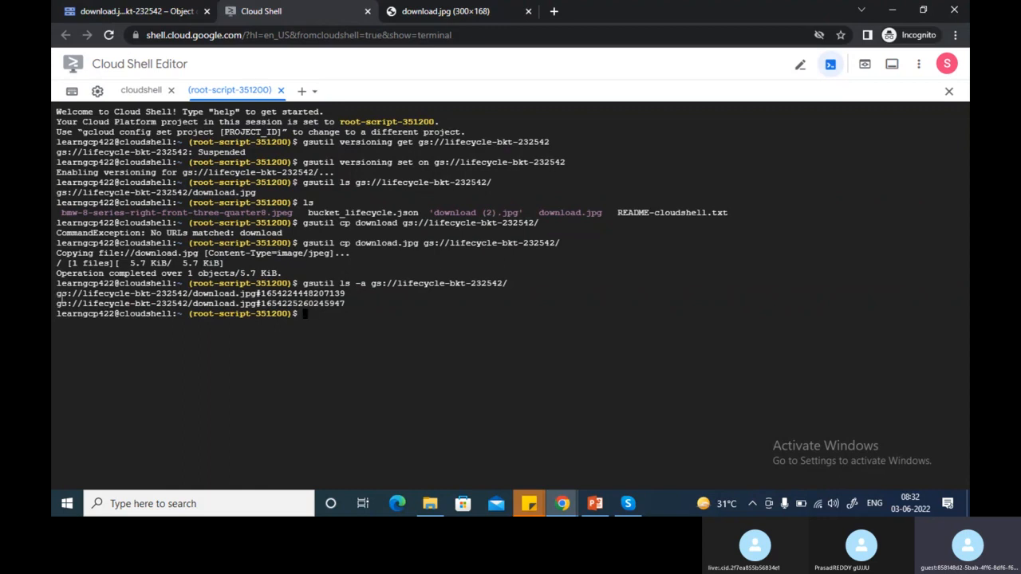
# Examine the listed versions of download.jpg and copy the generation number of the first one
pyautogui.moveTo(345, 293); pyautogui.dragTo(54, 293)
pyautogui.moveTo(345, 304); pyautogui.dragTo(204, 304)
pyautogui.moveTo(346, 293); pyautogui.dragTo(260, 288)
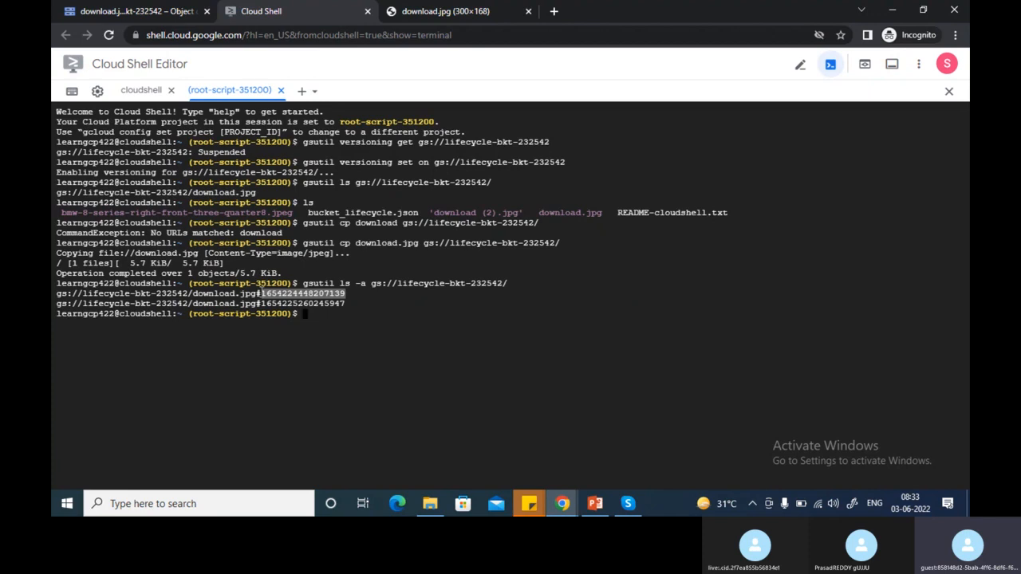
pyautogui.hotkey('ctrl', 'c')
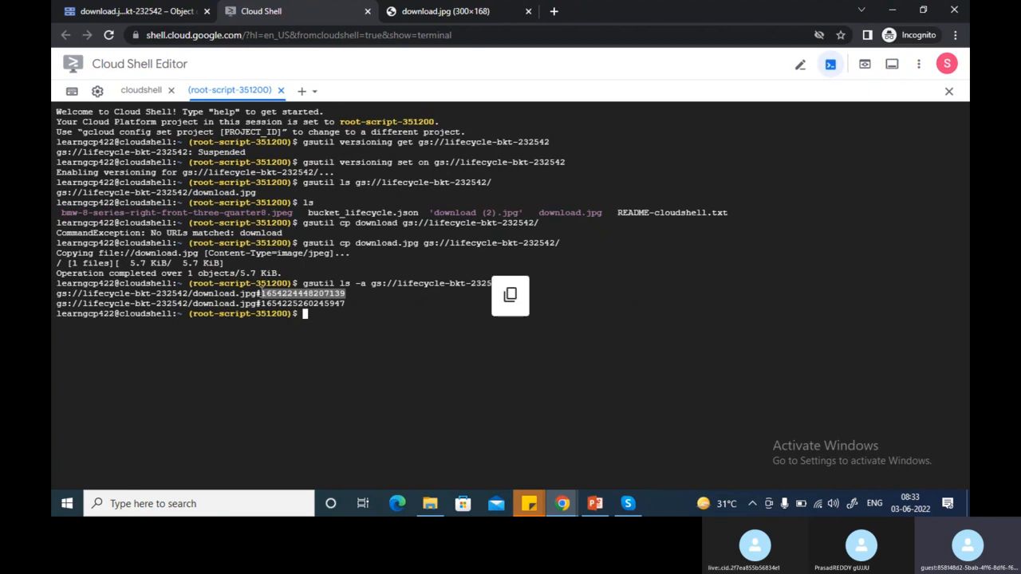
pyautogui.moveTo(351, 297); pyautogui.dragTo(260, 299)
pyautogui.hotkey('ctrl', 'c')
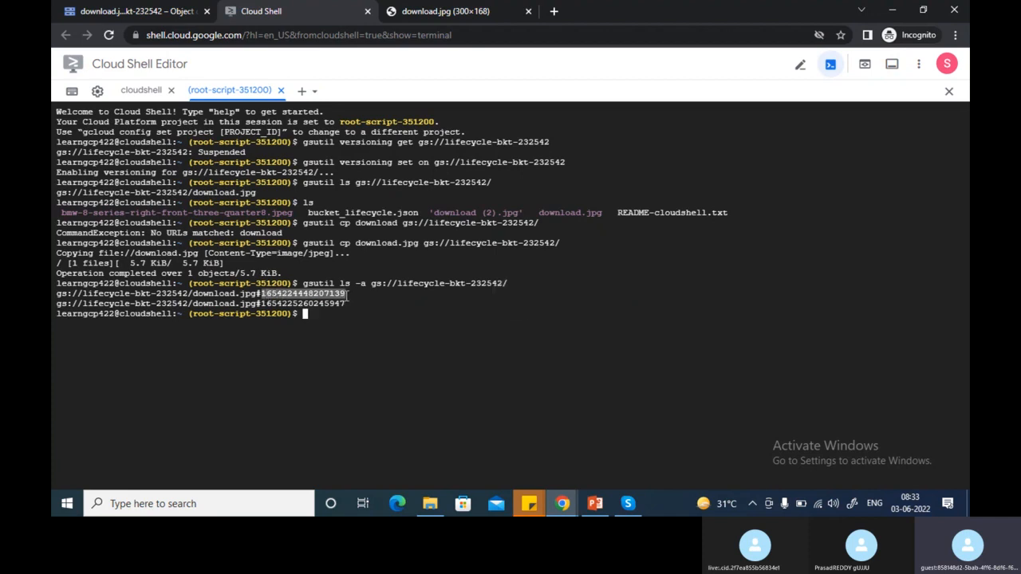
pyautogui.click(345, 295)
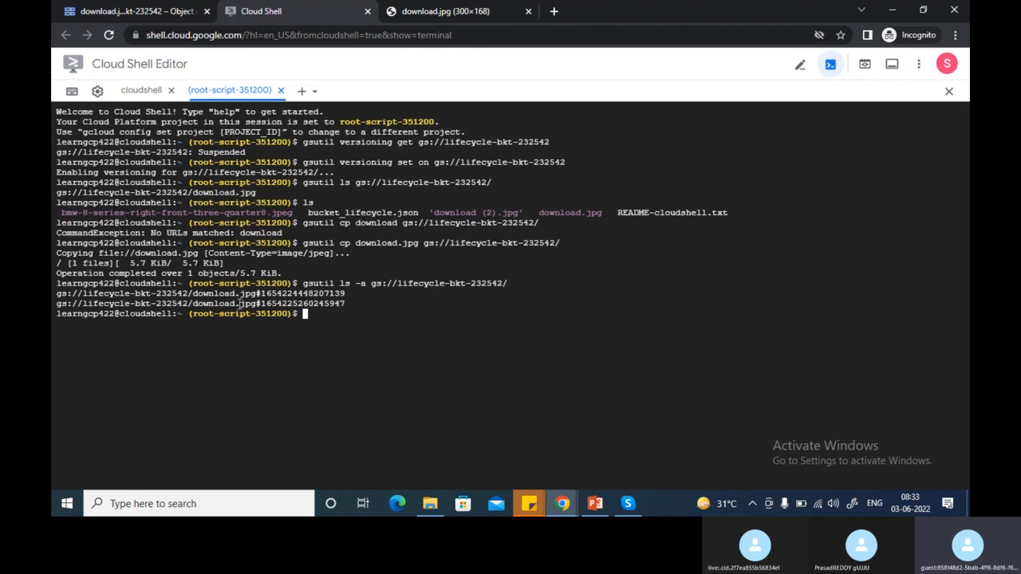
# Review the open download.jpg image alongside its version listing in Cloud Shell and its object details in the Cloud Storage console
pyautogui.click(437, 12)
pyautogui.click(577, 35)
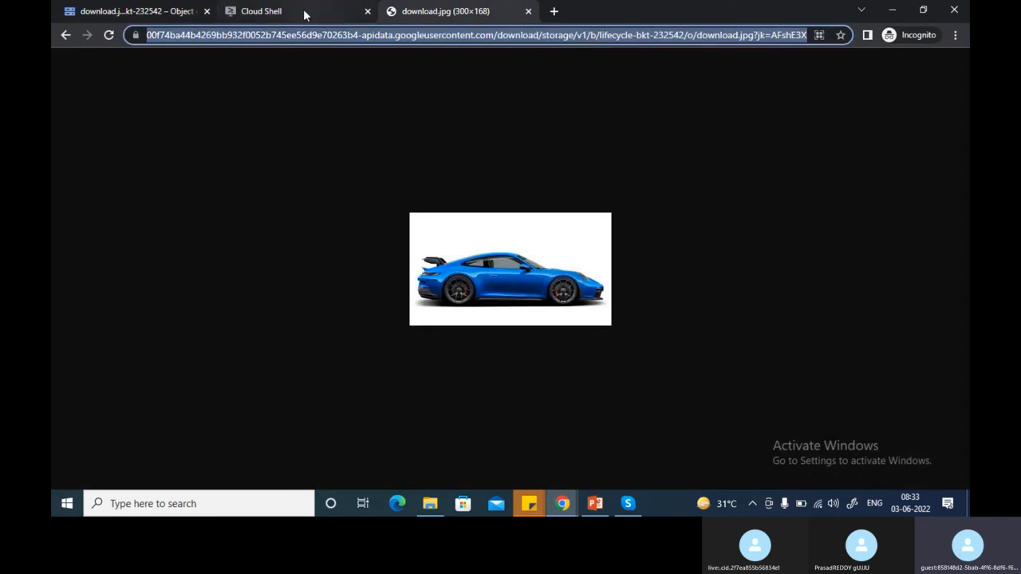
pyautogui.click(304, 15)
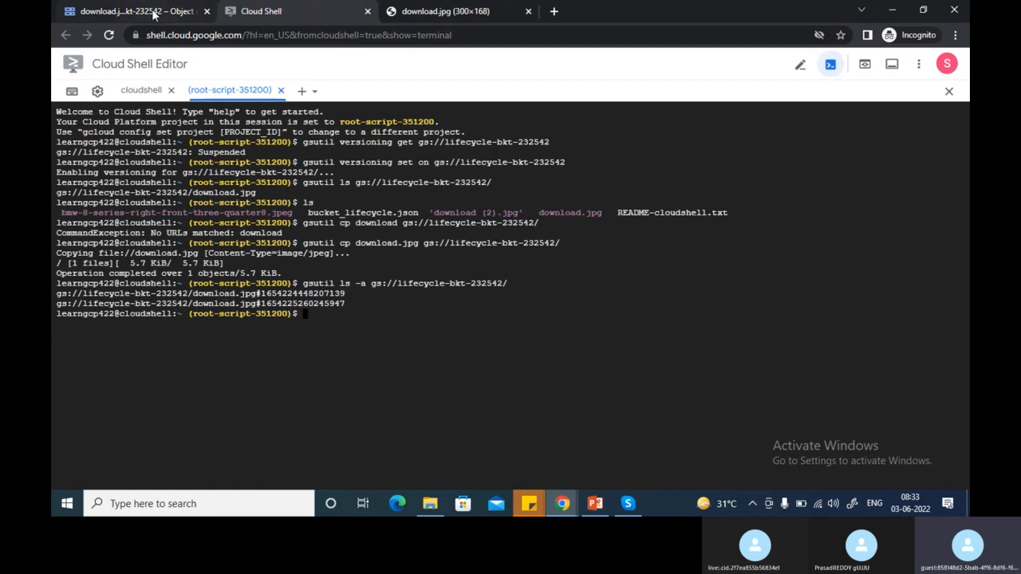
pyautogui.click(154, 14)
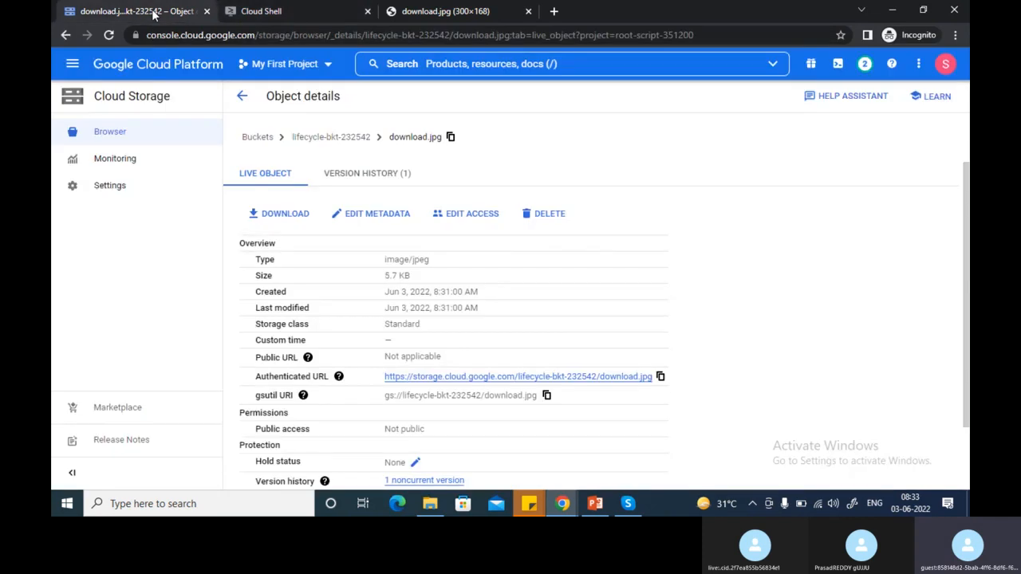
pyautogui.click(327, 10)
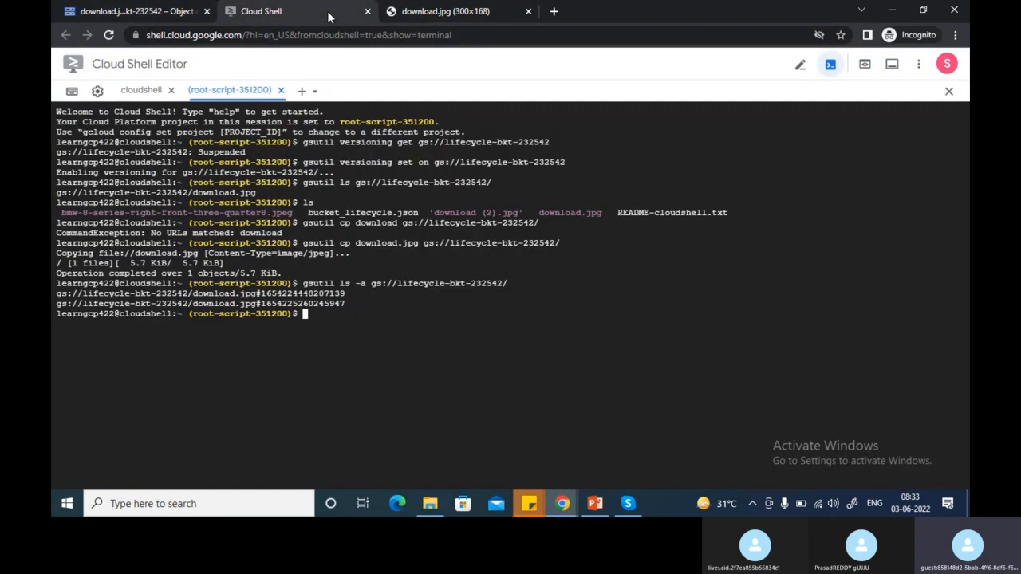
# Copy download.jpg's authenticated URL from its object details and paste it on line 7 of the text file open in Notepad++
pyautogui.click(159, 13)
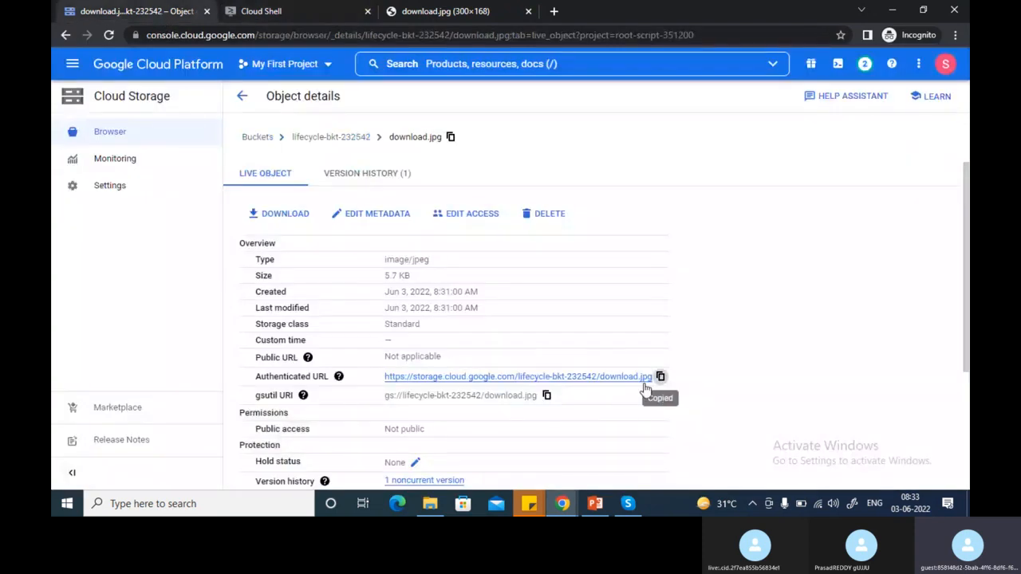
pyautogui.click(196, 503)
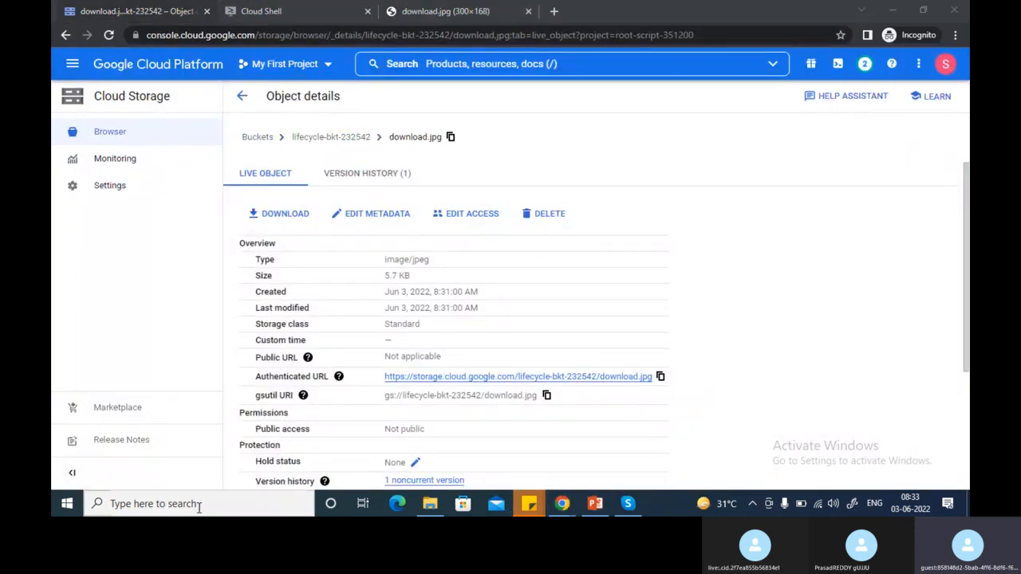
pyautogui.write('notepad++')
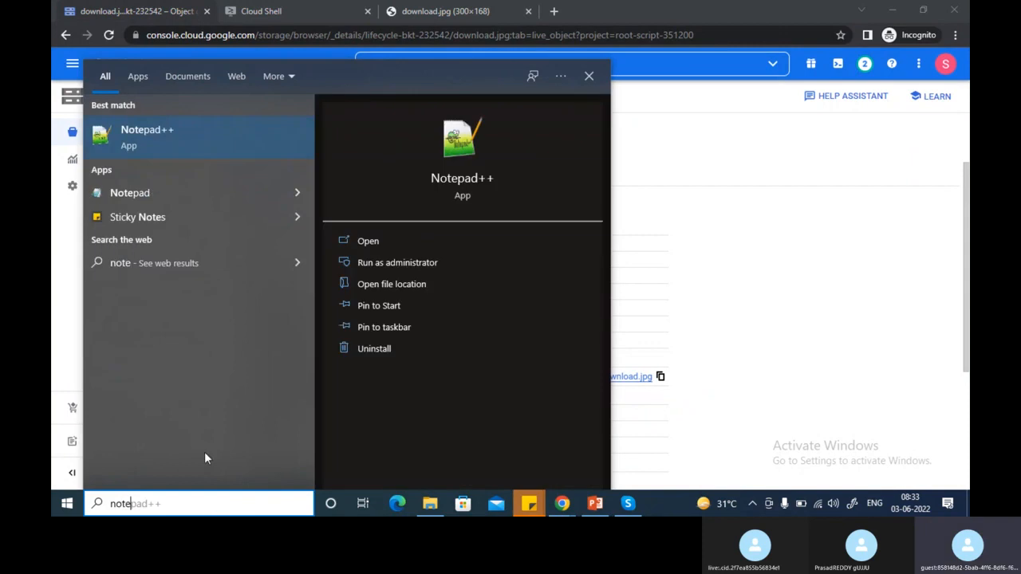
pyautogui.click(225, 132)
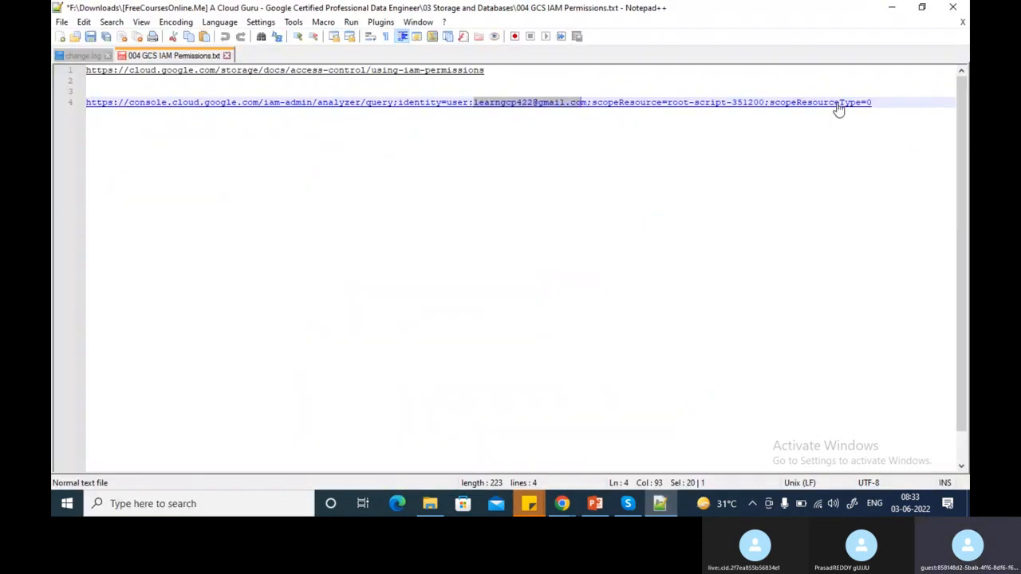
pyautogui.click(906, 101)
pyautogui.press('Return')
pyautogui.press('Return')
pyautogui.press('Return')
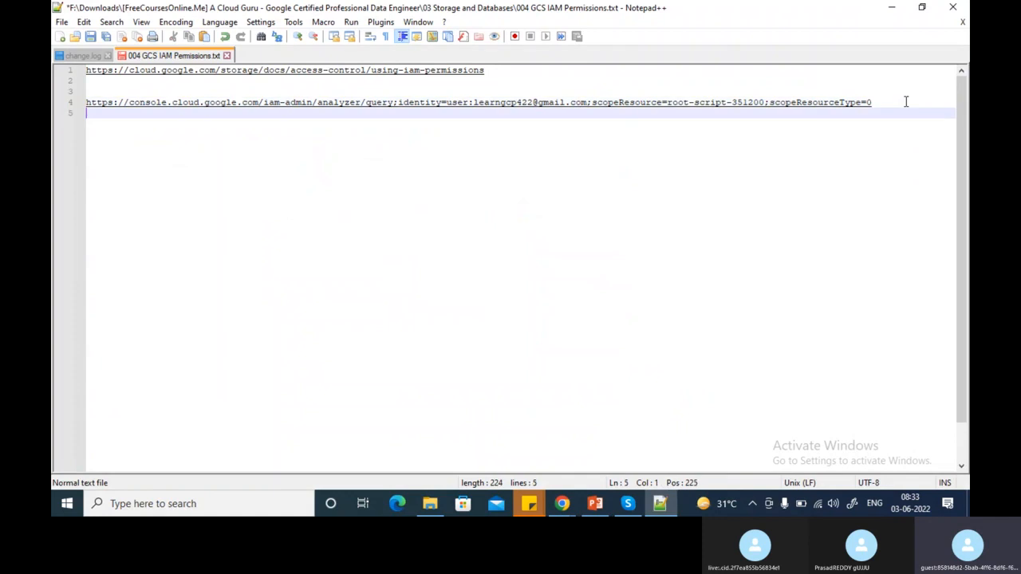
pyautogui.hotkey('ctrl', 'v')
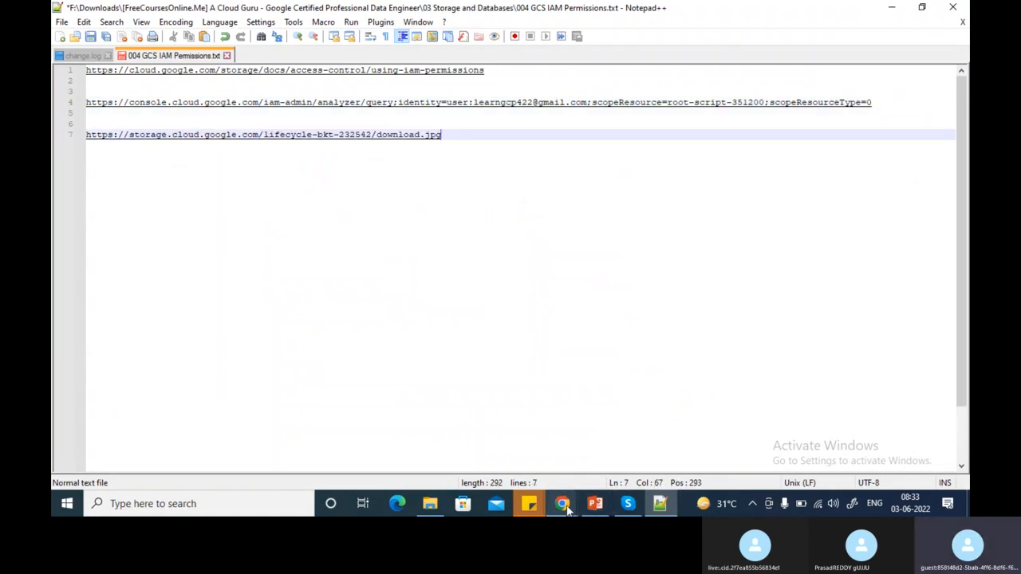
pyautogui.moveTo(561, 503)
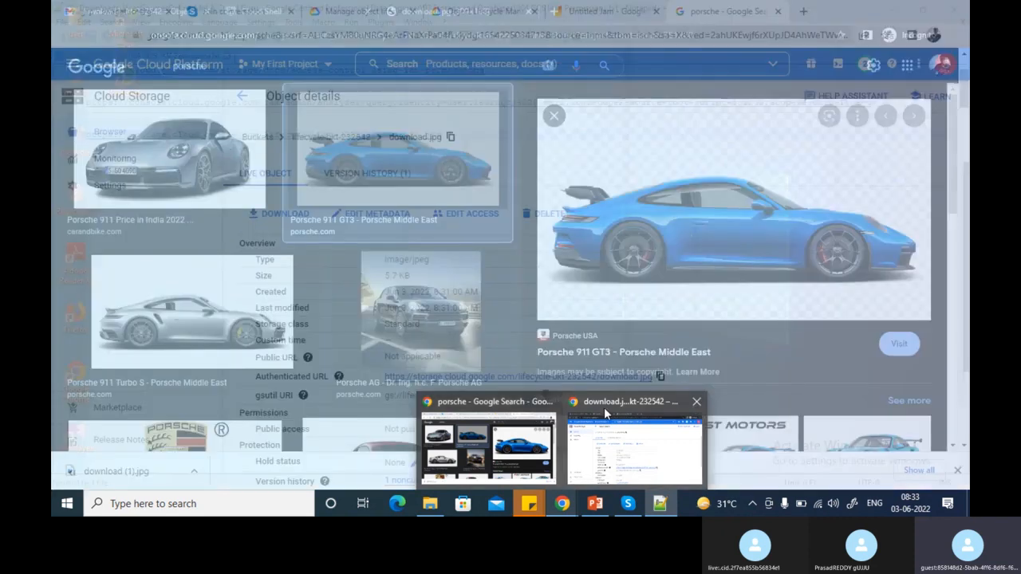
pyautogui.click(630, 446)
pyautogui.click(309, 15)
pyautogui.moveTo(346, 294); pyautogui.dragTo(193, 293)
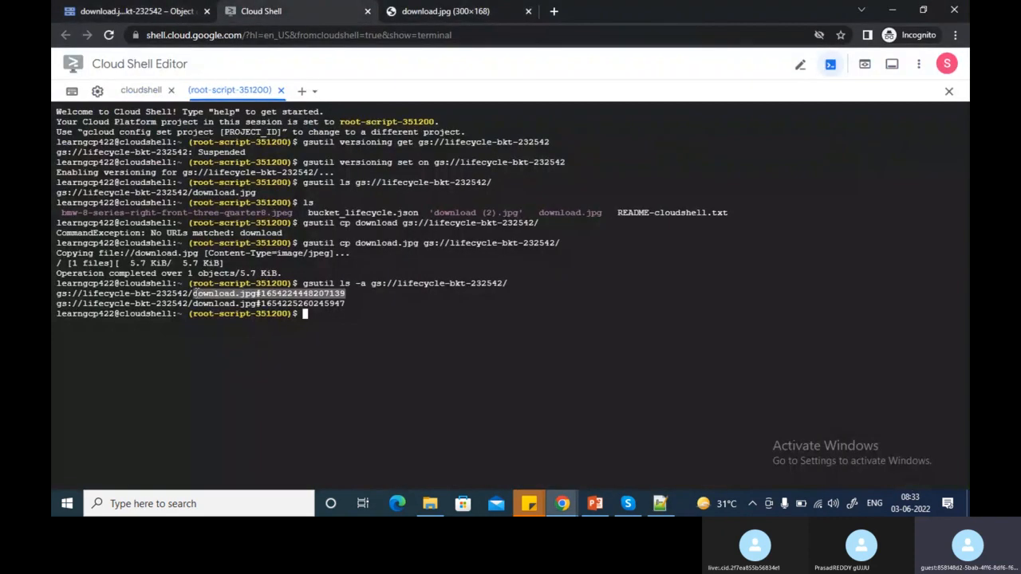
pyautogui.click(672, 503)
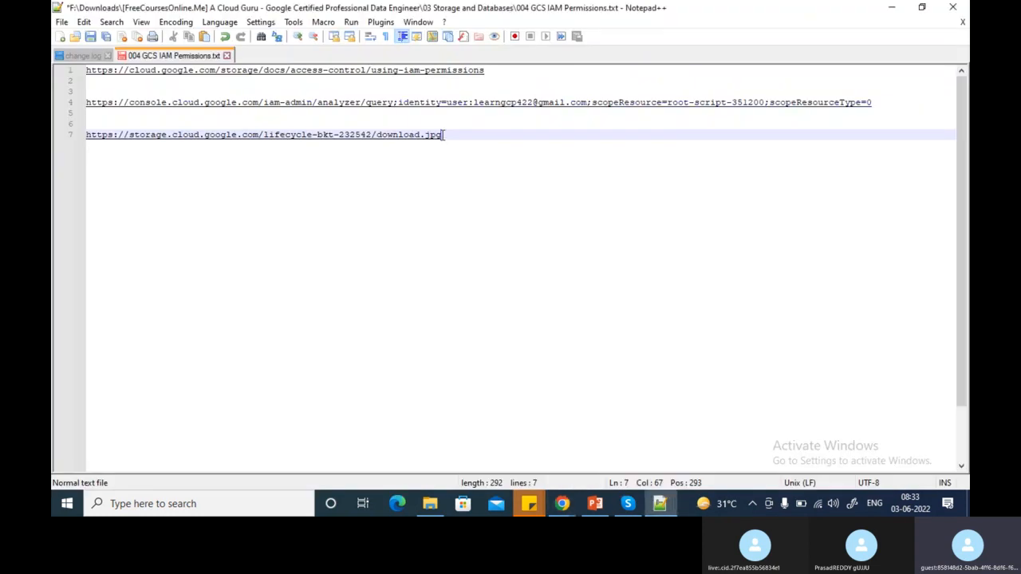
pyautogui.moveTo(441, 135); pyautogui.dragTo(374, 135)
pyautogui.hotkey('ctrl', 'v')
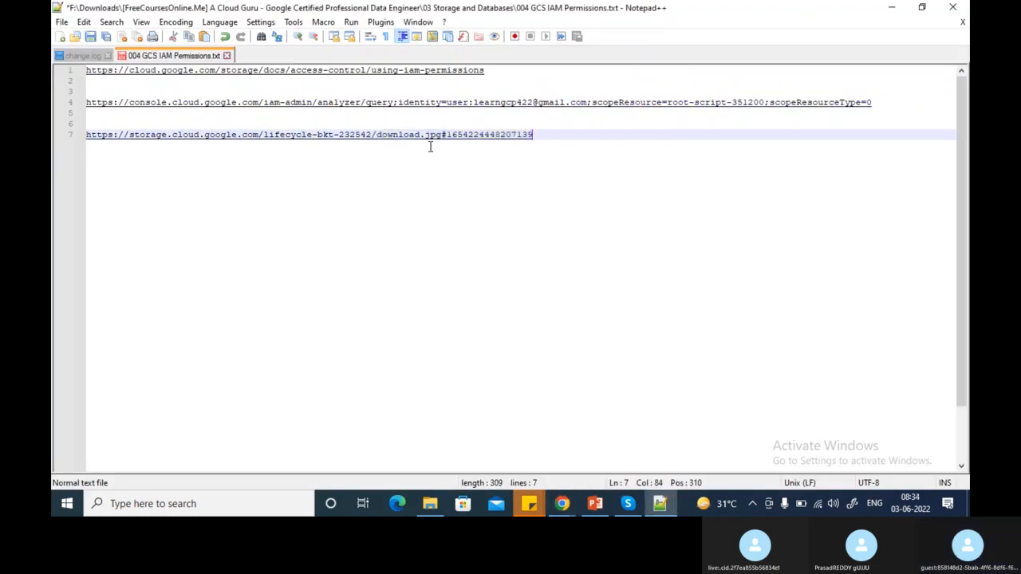
pyautogui.tripleClick(540, 133)
pyautogui.click(535, 136)
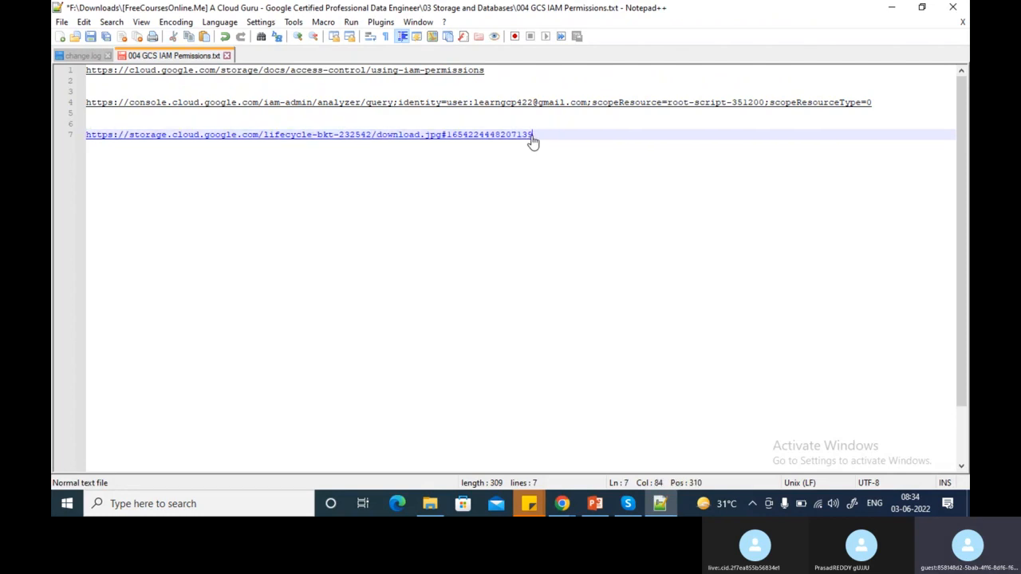
pyautogui.moveTo(528, 136); pyautogui.dragTo(85, 141)
pyautogui.keyDown('shift'); pyautogui.click(84, 142); pyautogui.keyUp('shift')
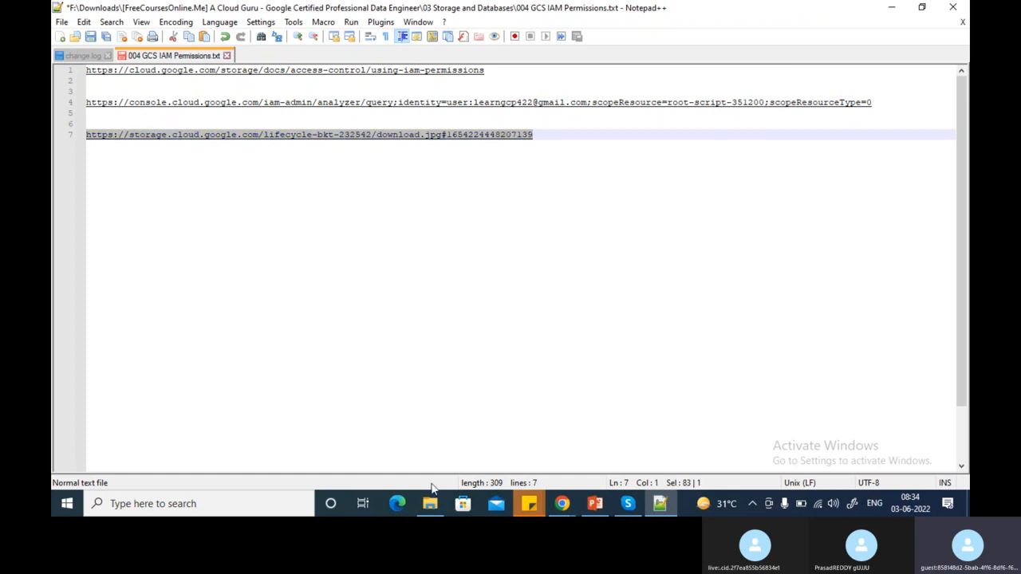
pyautogui.moveTo(562, 503)
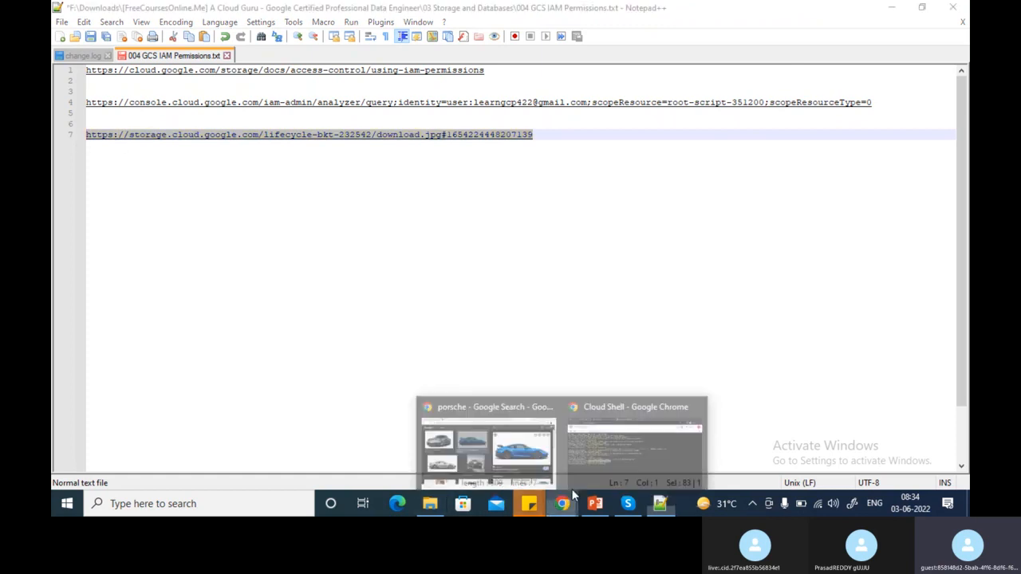
pyautogui.click(625, 459)
pyautogui.hotkey('ctrl', 't')
pyautogui.hotkey('ctrl', 'v')
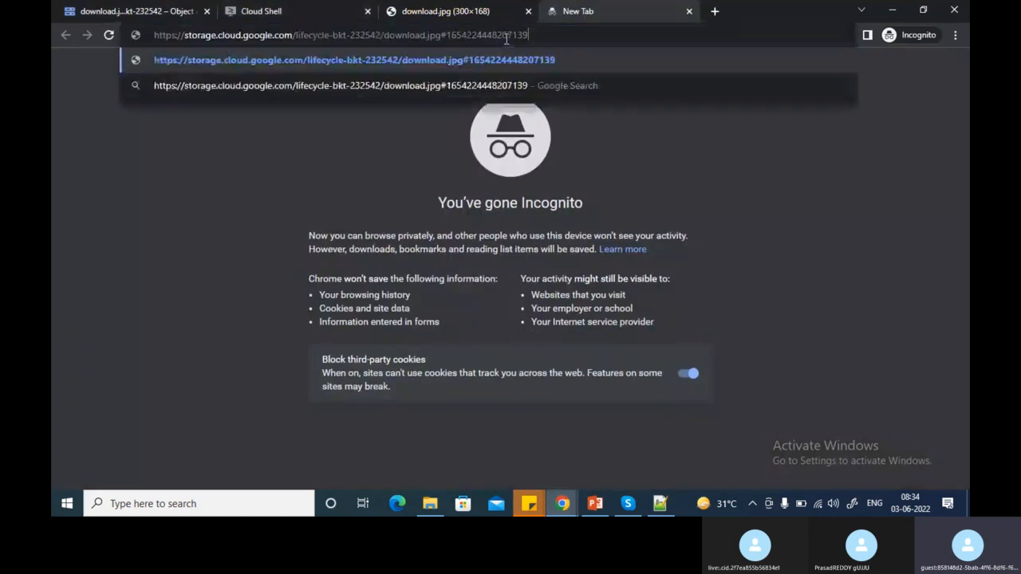
pyautogui.press('Return')
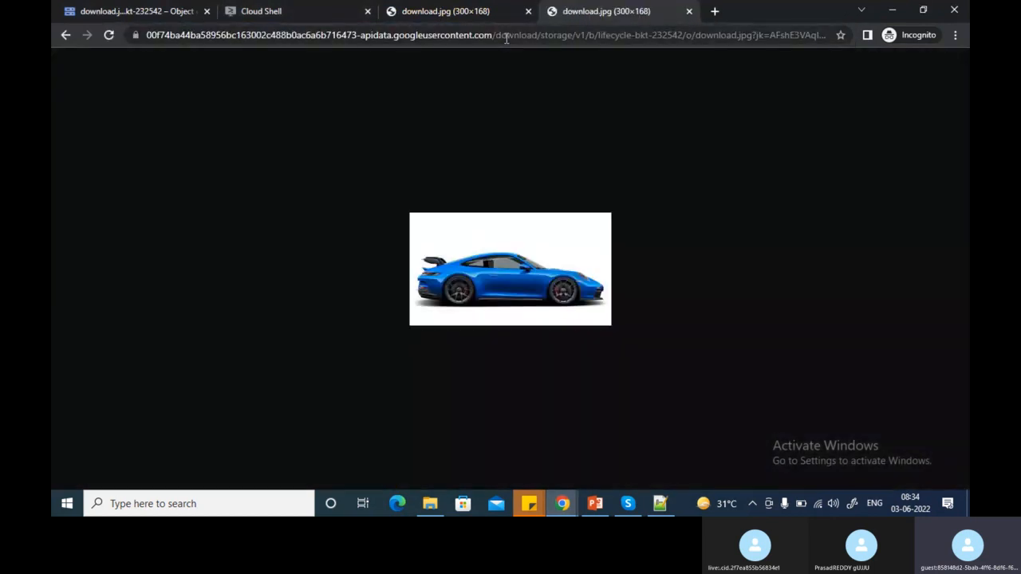
pyautogui.click(424, 14)
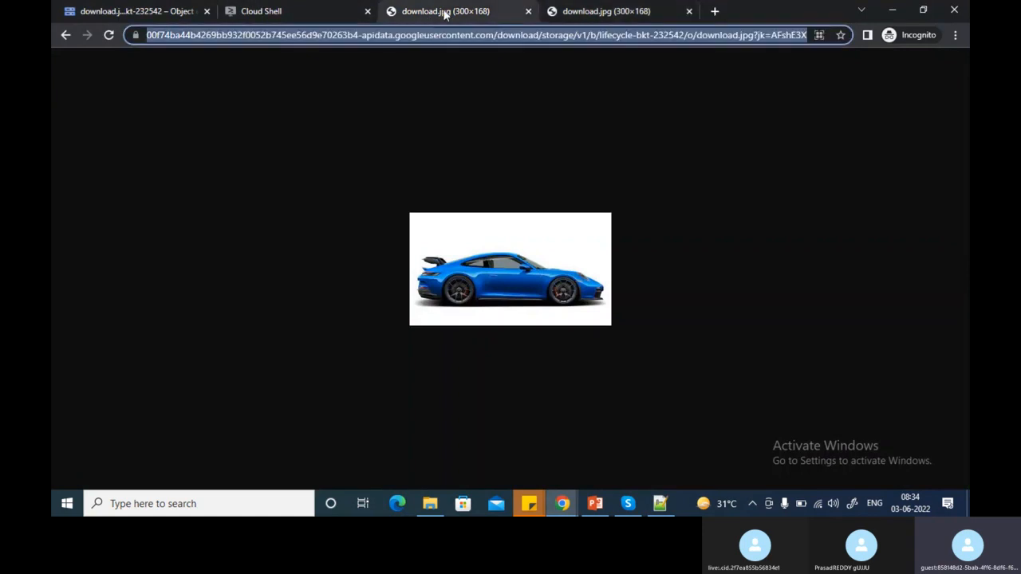
pyautogui.click(308, 10)
pyautogui.moveTo(346, 304); pyautogui.dragTo(193, 303)
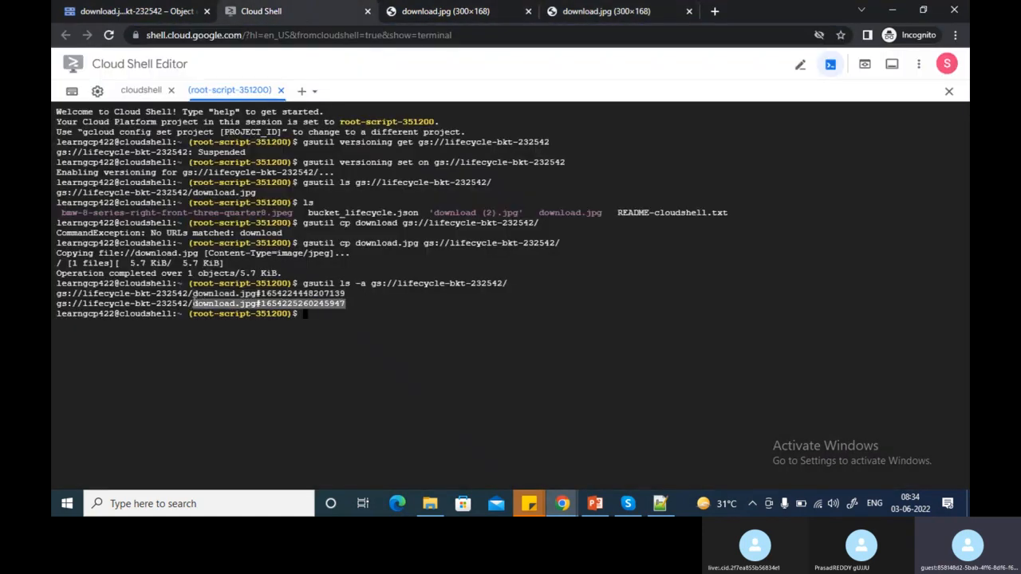
pyautogui.click(660, 502)
pyautogui.moveTo(532, 134); pyautogui.dragTo(379, 136)
pyautogui.hotkey('ctrl', 'v')
pyautogui.moveTo(533, 135); pyautogui.dragTo(83, 137)
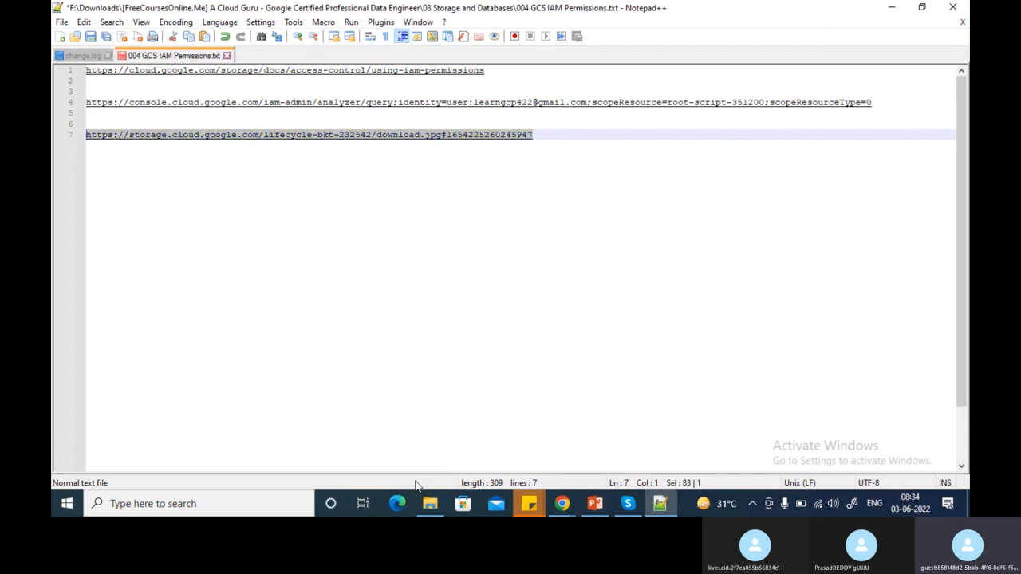
pyautogui.click(562, 503)
pyautogui.moveTo(522, 452)
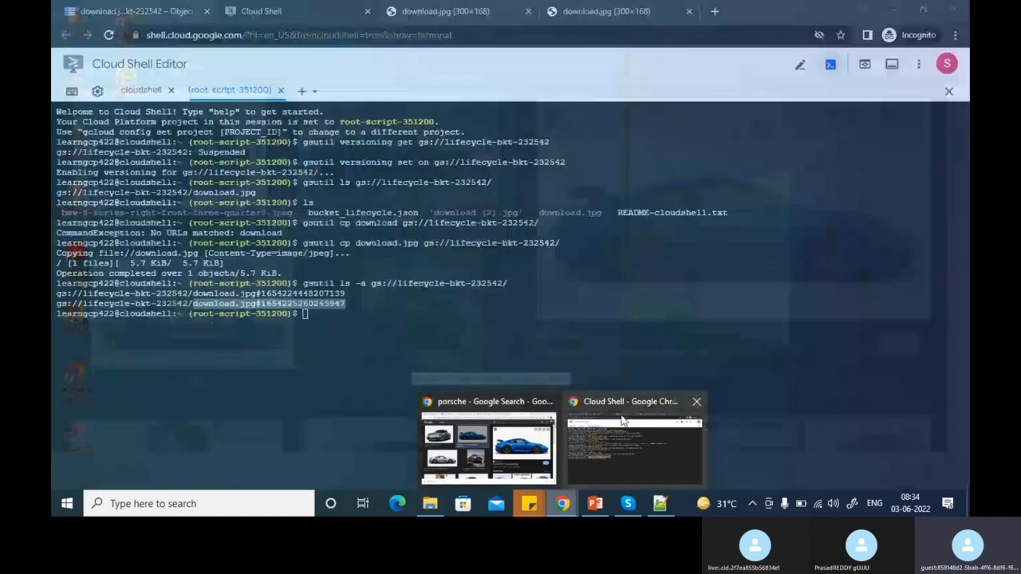
pyautogui.click(630, 445)
pyautogui.hotkey('ctrl', 't')
pyautogui.hotkey('ctrl', 'v')
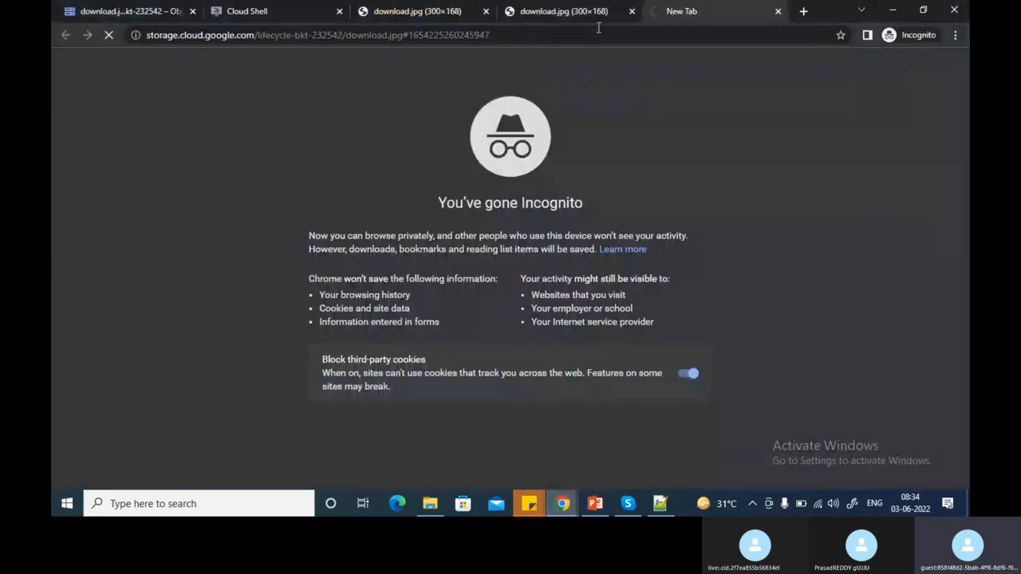
pyautogui.press('Return')
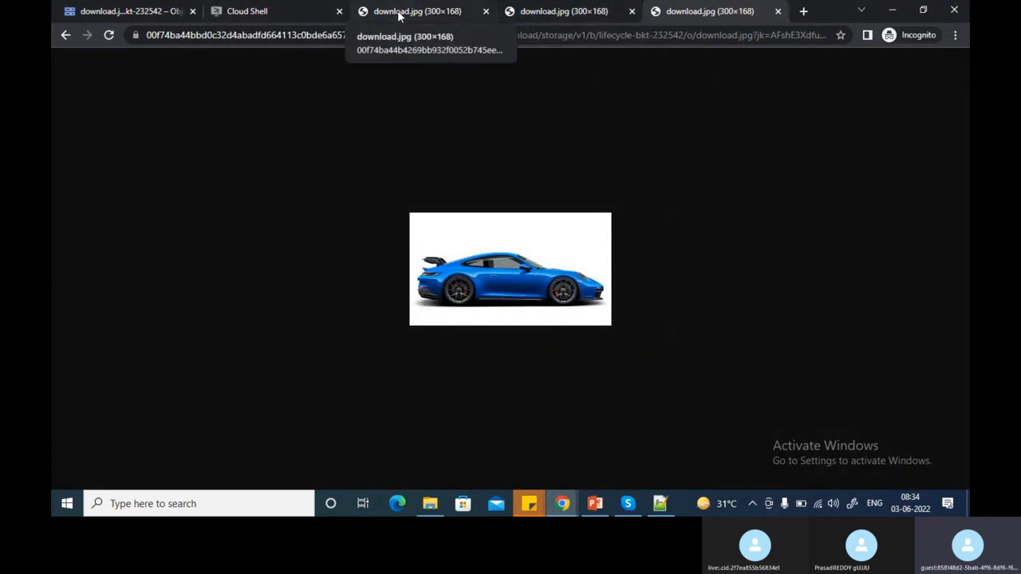
# Compare the images in the open download.jpg tabs and check the authenticated URL in the object's console details
pyautogui.click(261, 14)
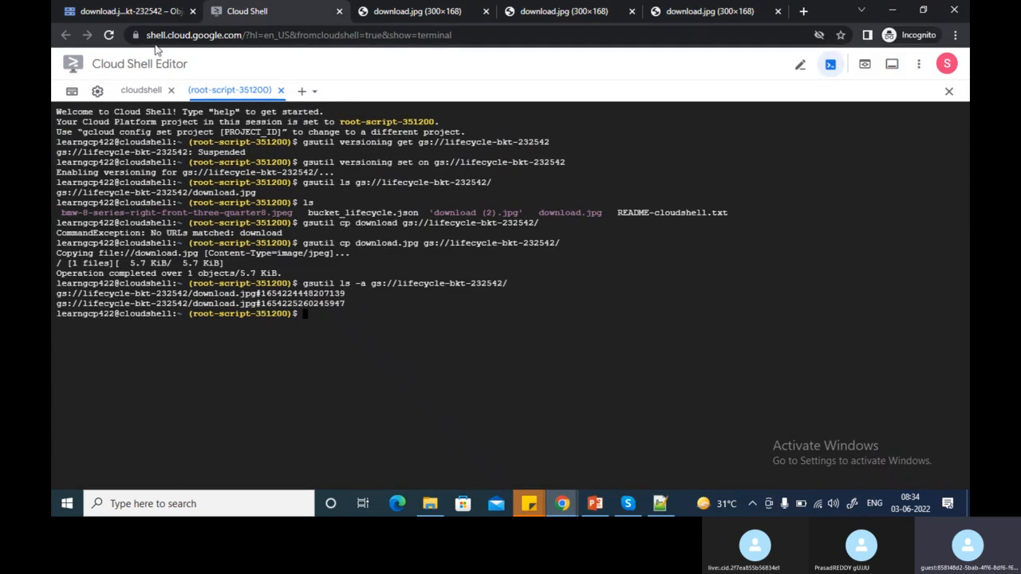
pyautogui.click(128, 13)
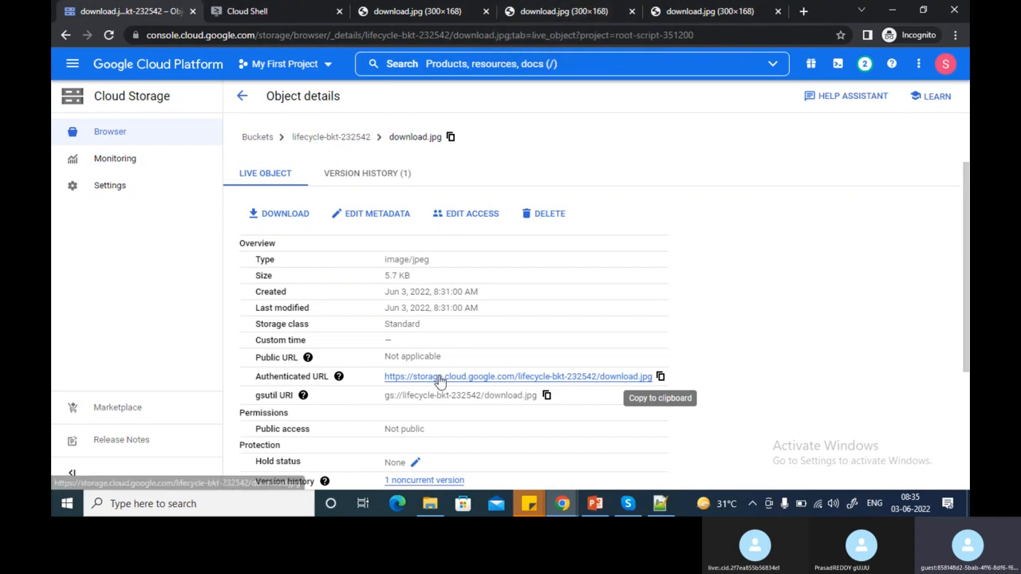
pyautogui.click(678, 11)
pyautogui.click(586, 11)
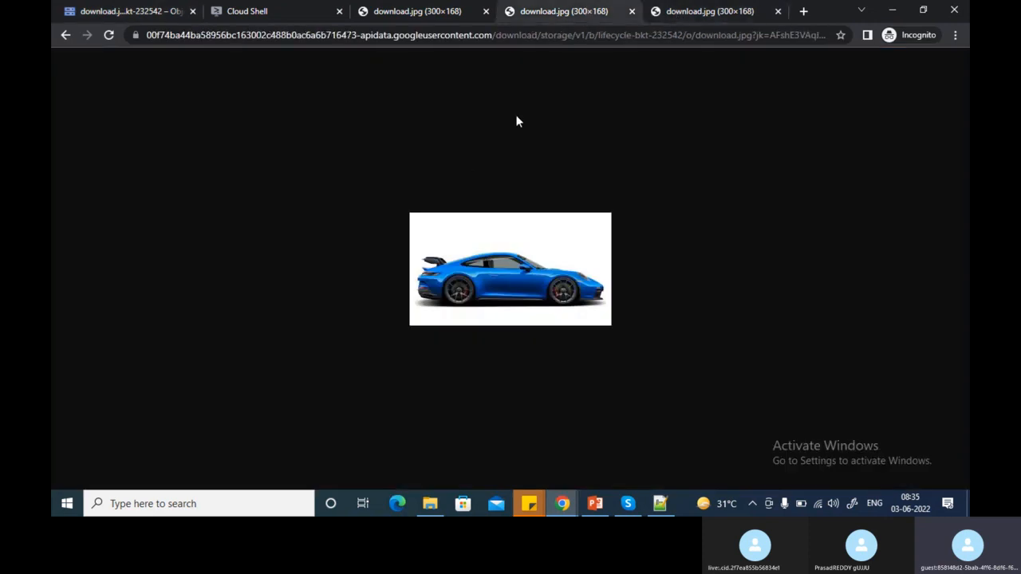
pyautogui.click(266, 11)
pyautogui.click(417, 12)
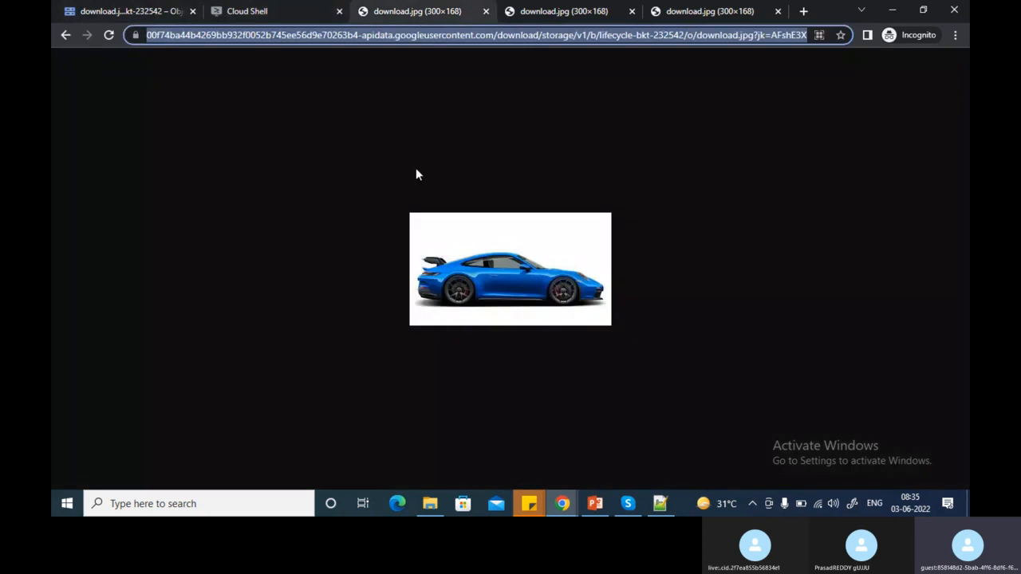
pyautogui.click(143, 12)
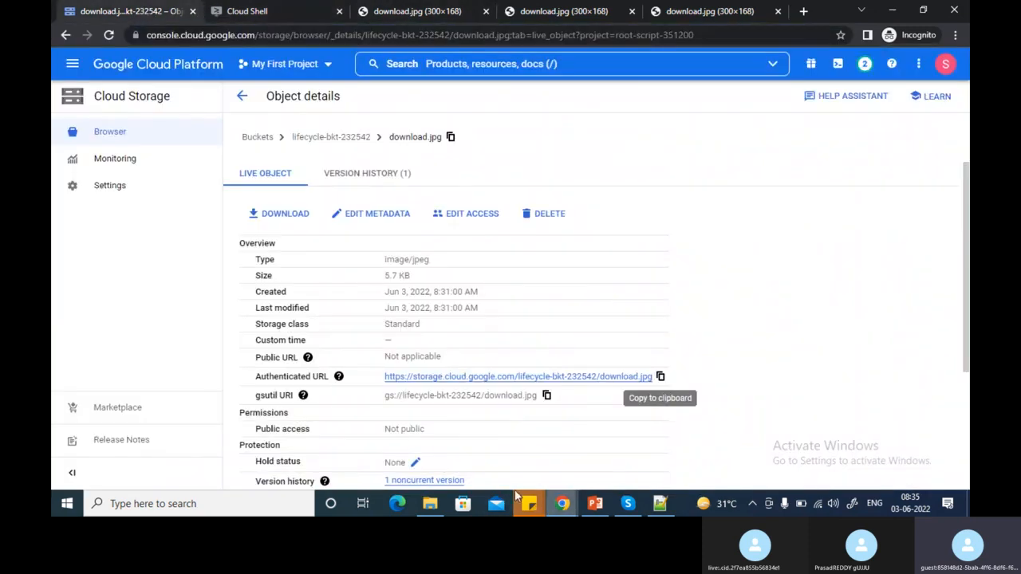
# Examine the generation numbers and full paths of both download.jpg versions listed in Cloud Shell
pyautogui.click(284, 10)
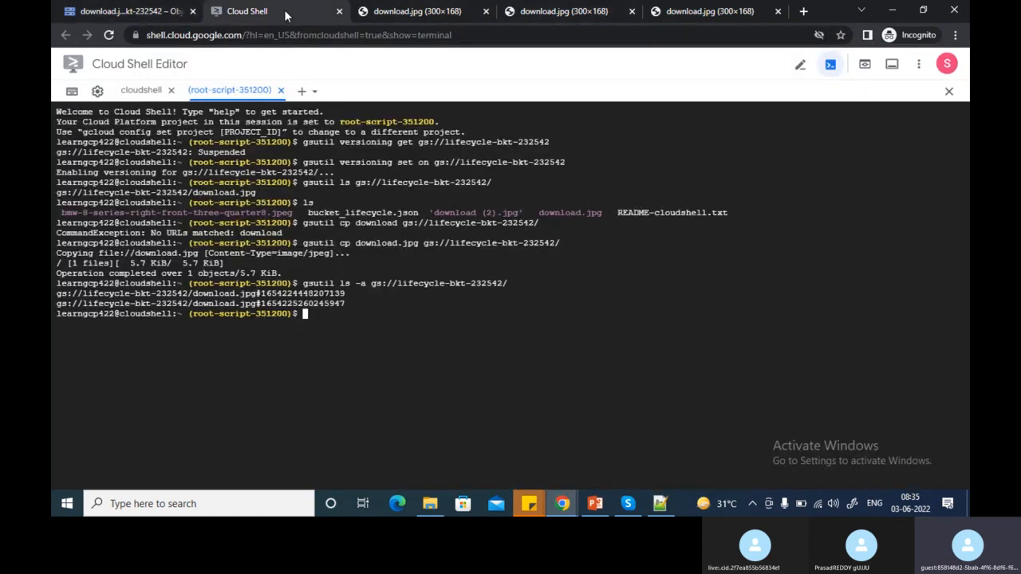
pyautogui.moveTo(252, 294); pyautogui.dragTo(345, 294)
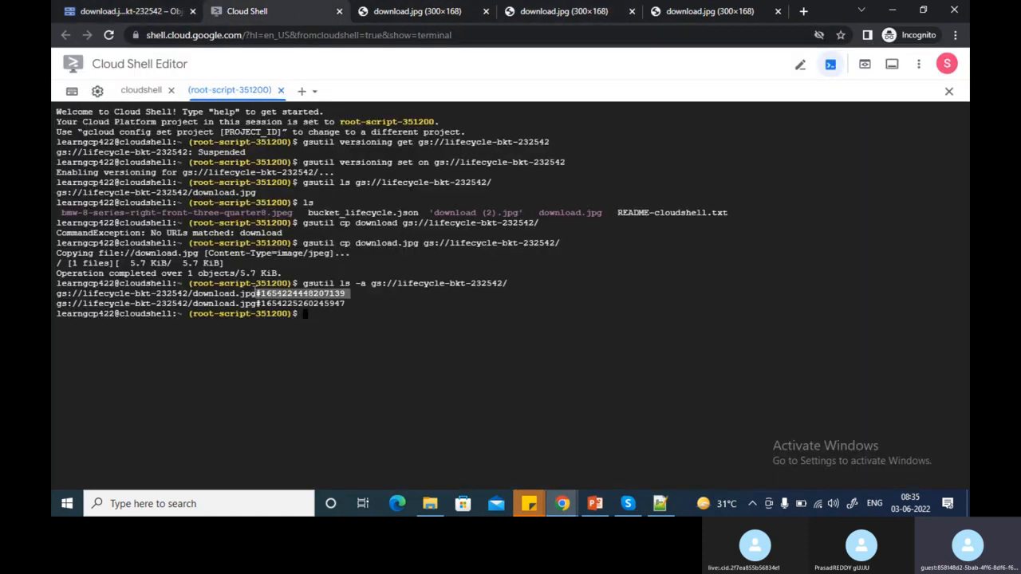
pyautogui.click(346, 303)
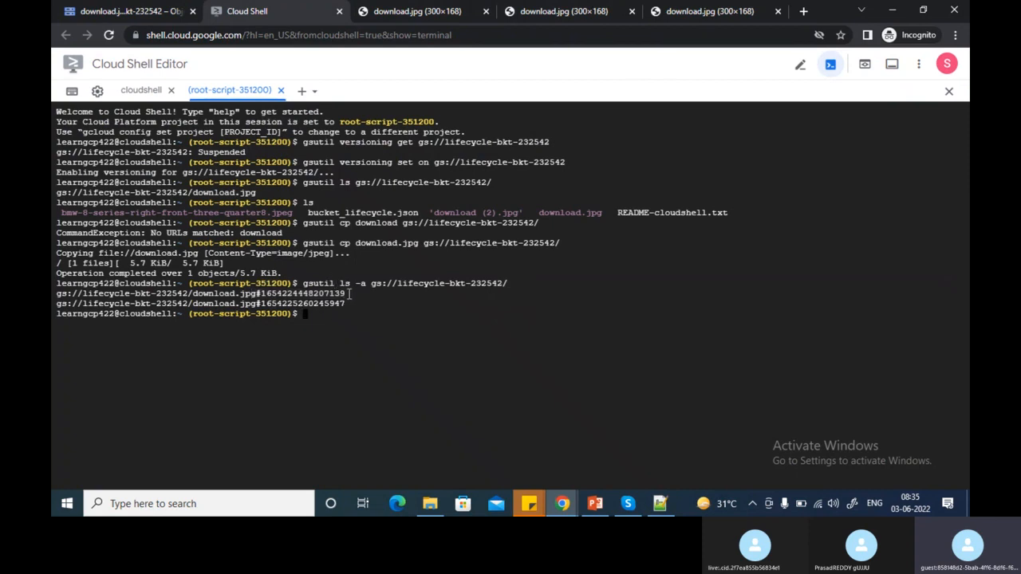
pyautogui.moveTo(350, 295); pyautogui.dragTo(284, 295)
pyautogui.moveTo(349, 304); pyautogui.dragTo(284, 303)
pyautogui.click(317, 325)
pyautogui.moveTo(346, 294); pyautogui.dragTo(60, 291)
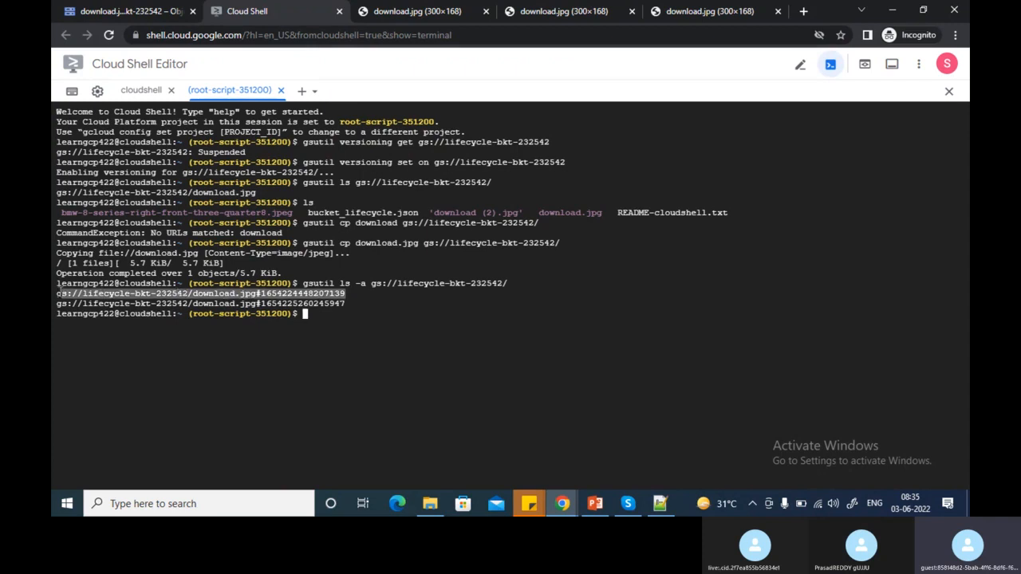
pyautogui.click(352, 308)
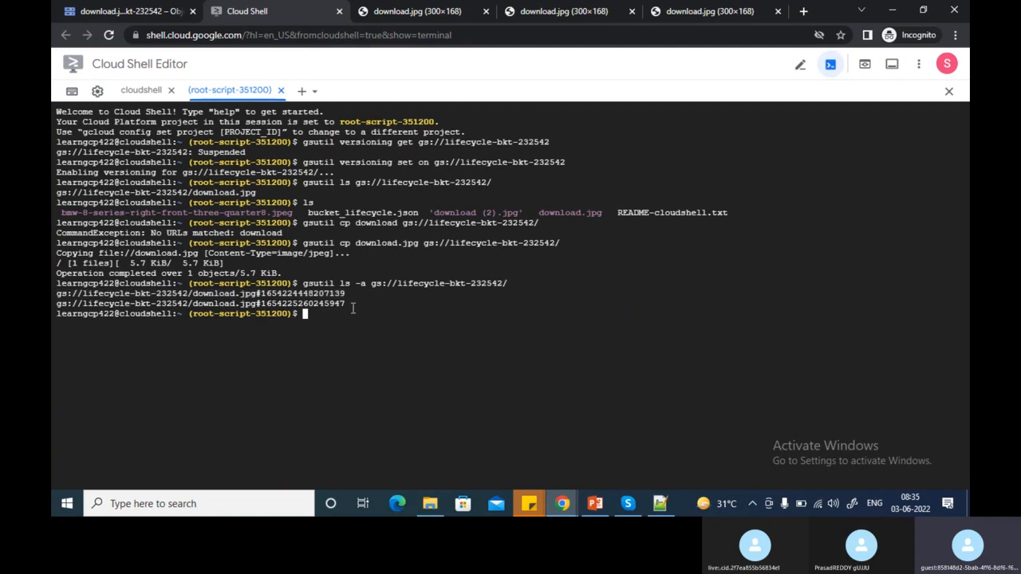
# Review the gsutil ls -a command and the first listed download.jpg version in Cloud Shell, and check the versioned URL in Notepad++
pyautogui.moveTo(403, 284); pyautogui.dragTo(511, 285)
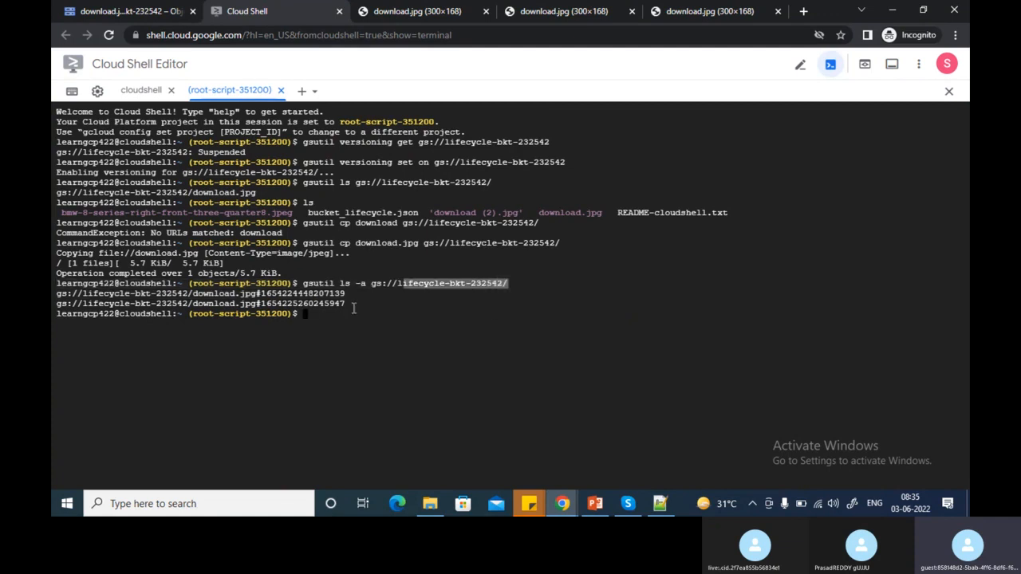
pyautogui.click(349, 308)
pyautogui.moveTo(349, 294); pyautogui.dragTo(52, 292)
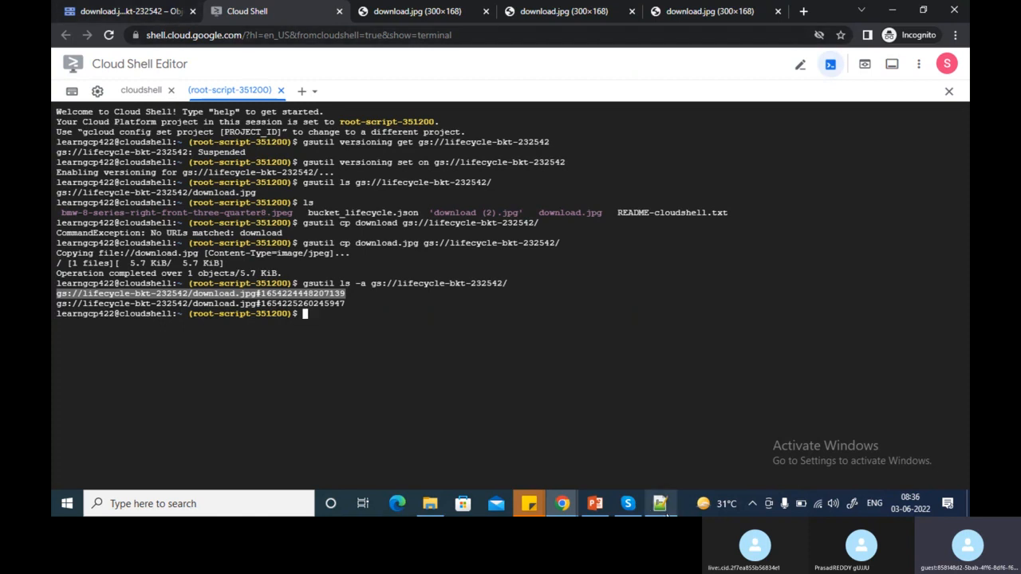
pyautogui.moveTo(666, 514)
pyautogui.click(658, 469)
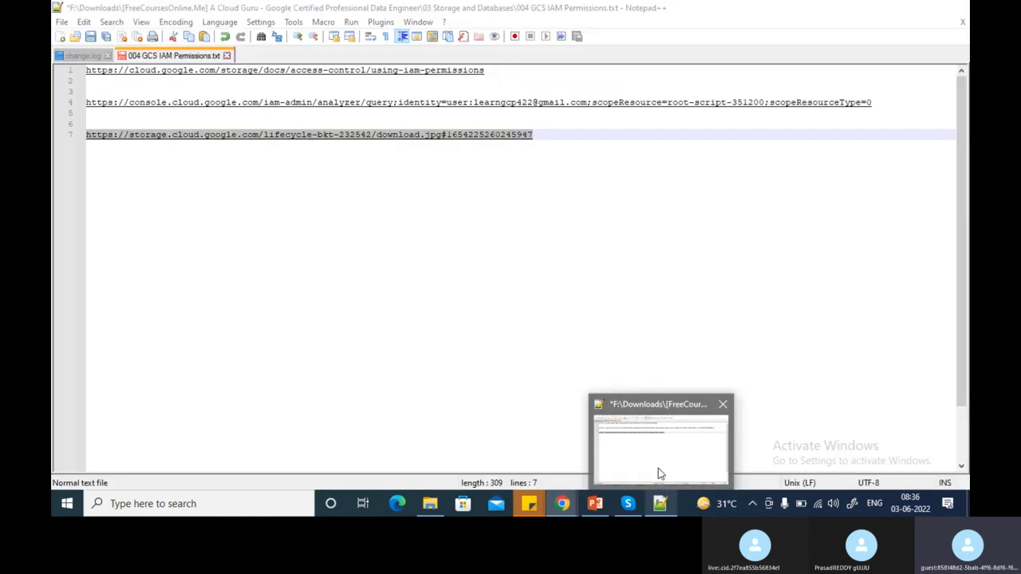
# Switch to the Untitled Jam whiteboard and sketch a version chain of 3, boxed 4 and circled 5, with a separate boxed 4 below
pyautogui.moveTo(562, 503)
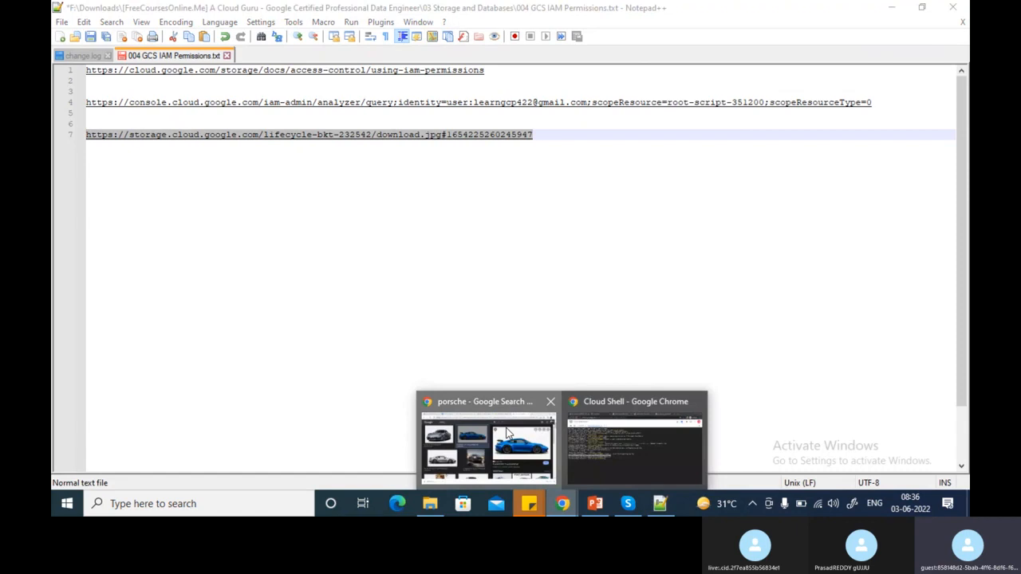
pyautogui.click(507, 432)
pyautogui.click(602, 12)
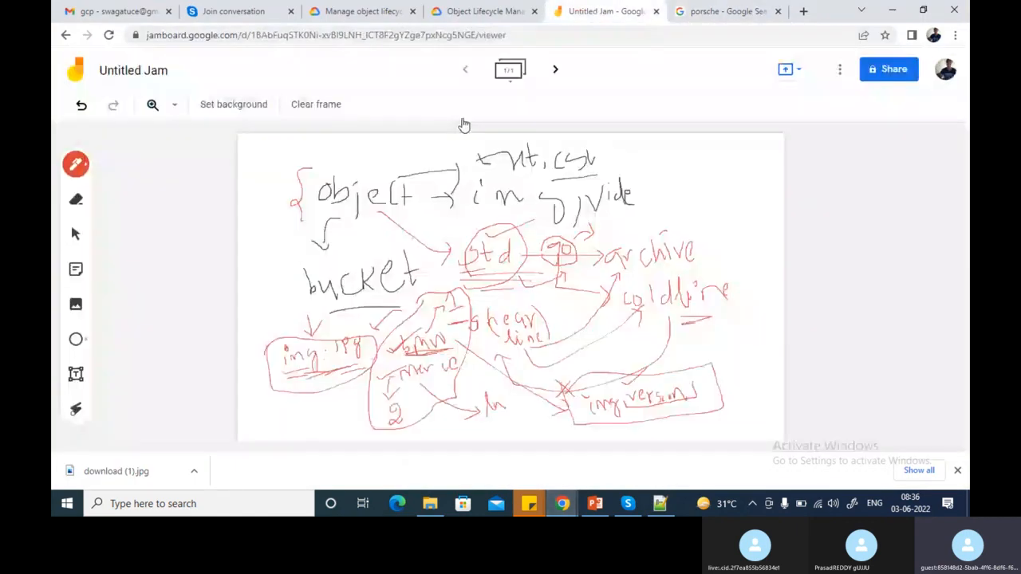
pyautogui.moveTo(699, 165)
pyautogui.mouseDown()
pyautogui.moveTo(713, 187)
pyautogui.moveTo(699, 195)
pyautogui.moveTo(731, 244)
pyautogui.mouseUp()
pyautogui.moveTo(726, 233)
pyautogui.mouseDown()
pyautogui.moveTo(734, 256)
pyautogui.moveTo(710, 235)
pyautogui.moveTo(741, 263)
pyautogui.moveTo(743, 294)
pyautogui.moveTo(749, 284)
pyautogui.mouseUp()
pyautogui.moveTo(739, 244)
pyautogui.mouseDown()
pyautogui.moveTo(760, 214)
pyautogui.moveTo(751, 201)
pyautogui.moveTo(770, 191)
pyautogui.moveTo(768, 232)
pyautogui.mouseUp()
pyautogui.moveTo(748, 267)
pyautogui.mouseDown()
pyautogui.moveTo(736, 297)
pyautogui.moveTo(740, 271)
pyautogui.mouseUp()
pyautogui.moveTo(737, 256); pyautogui.dragTo(745, 269)
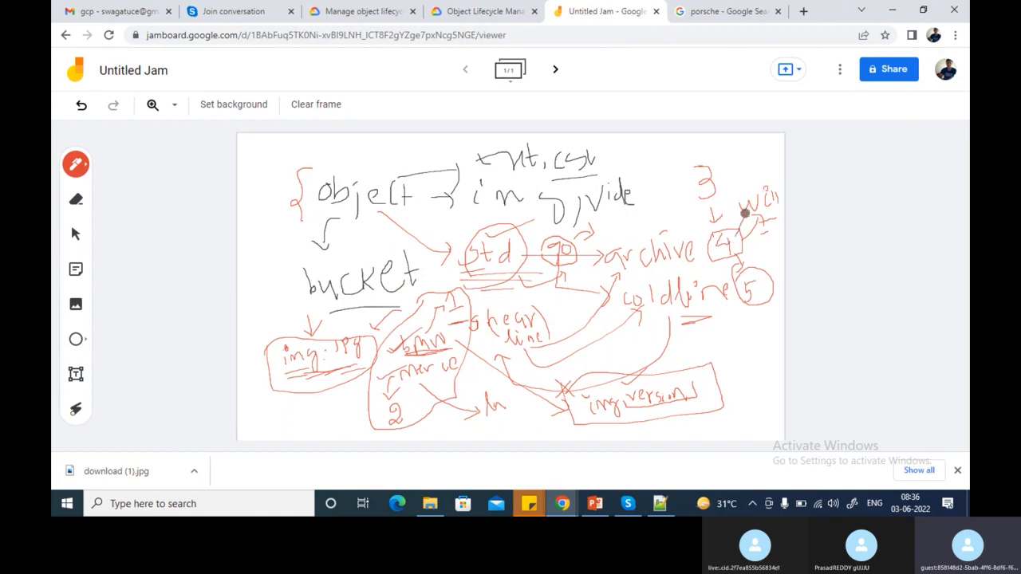
pyautogui.moveTo(749, 323)
pyautogui.mouseDown()
pyautogui.moveTo(739, 338)
pyautogui.moveTo(756, 341)
pyautogui.moveTo(754, 359)
pyautogui.mouseUp()
pyautogui.moveTo(765, 324)
pyautogui.mouseDown()
pyautogui.moveTo(745, 358)
pyautogui.moveTo(726, 326)
pyautogui.mouseUp()
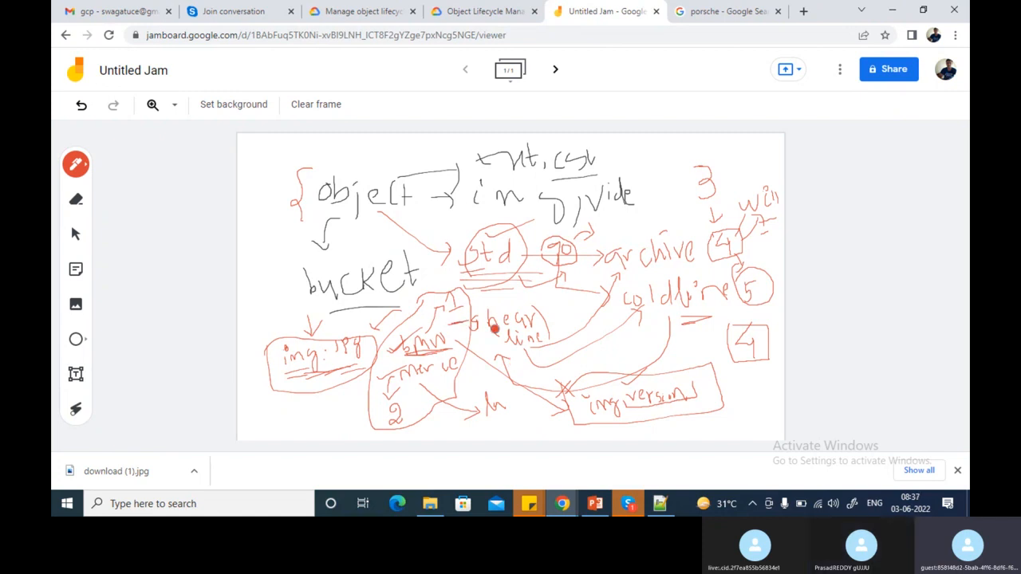
# Read the participant's question about version numbers in the Skype call chat, and minimize the call window
pyautogui.moveTo(627, 503)
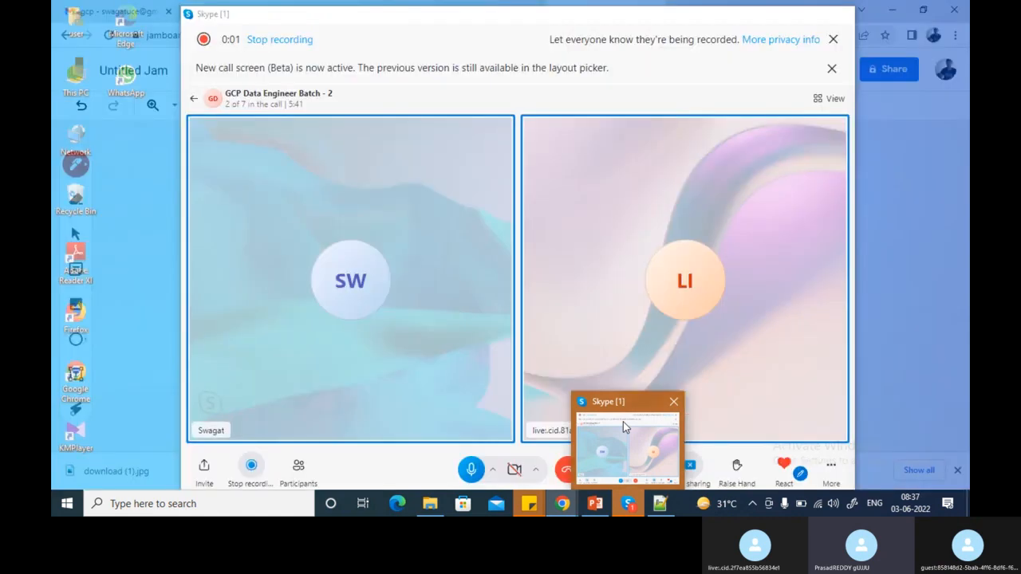
pyautogui.click(624, 424)
pyautogui.click(643, 467)
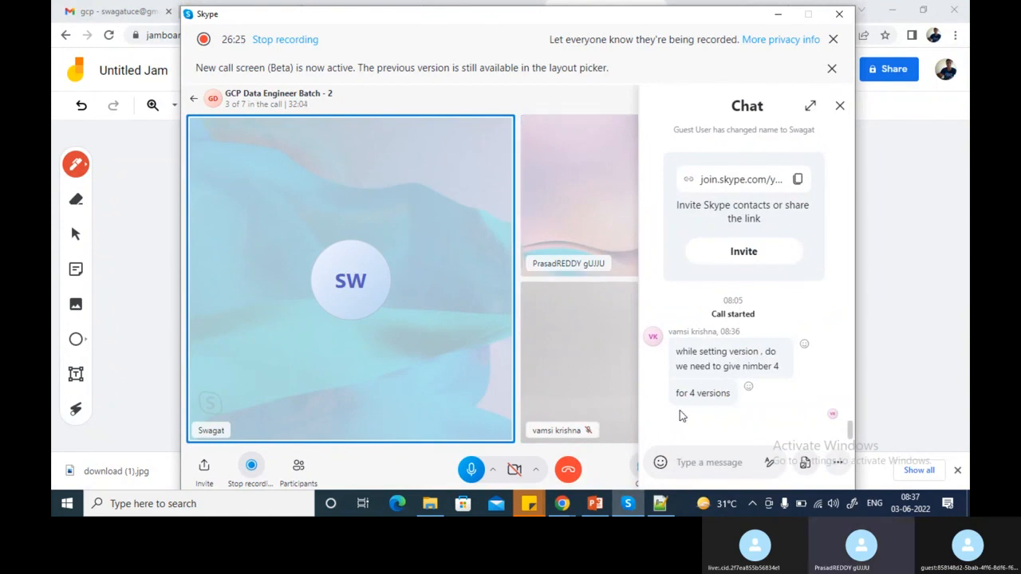
pyautogui.click(840, 105)
pyautogui.click(782, 18)
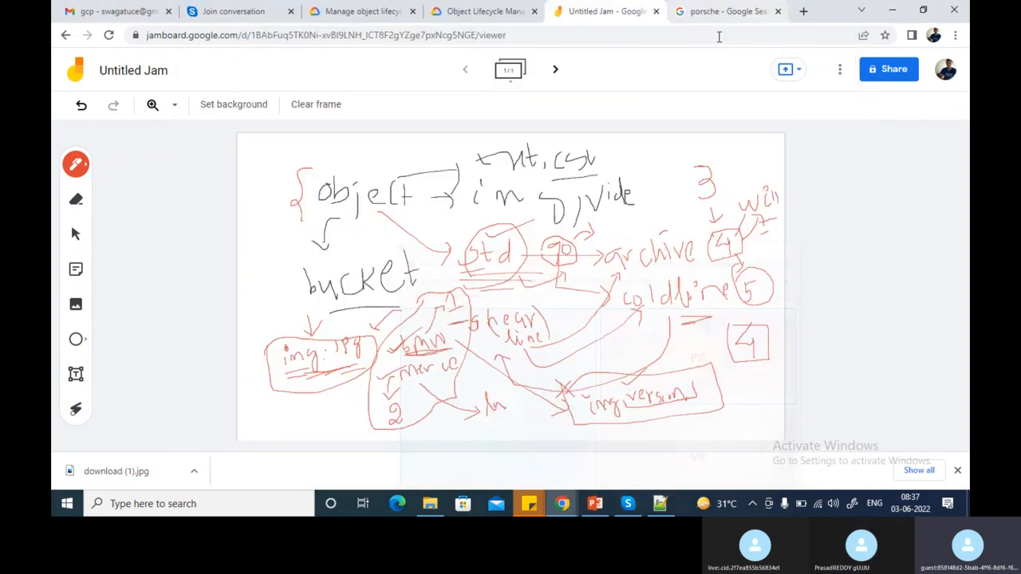
# Write an underlined "life" beside "bucket" on the whiteboard, tick the 3 and outline the 3-4-5 version chain
pyautogui.moveTo(265, 269)
pyautogui.mouseDown()
pyautogui.moveTo(264, 248)
pyautogui.moveTo(275, 261)
pyautogui.moveTo(308, 244)
pyautogui.moveTo(319, 261)
pyautogui.mouseUp()
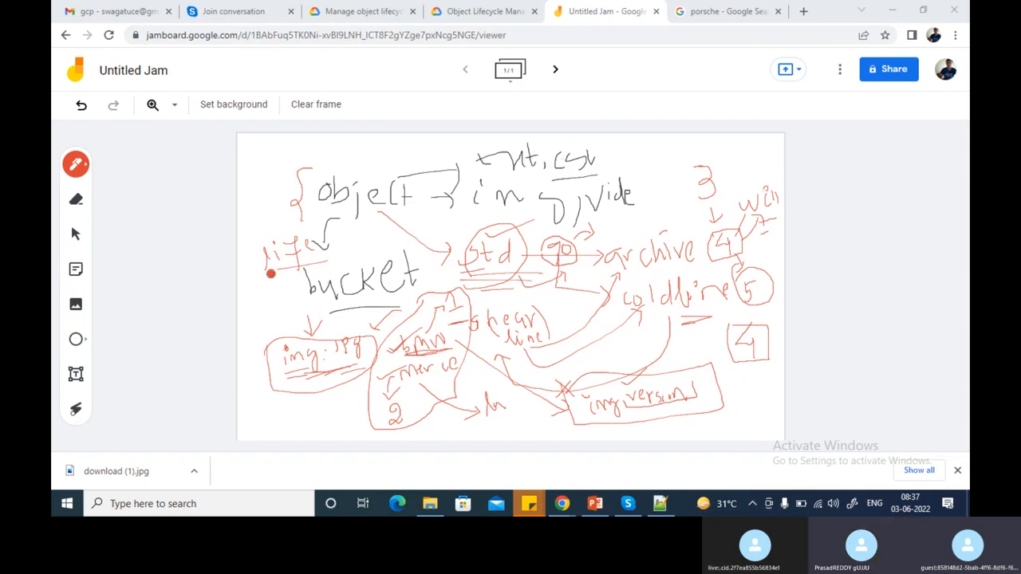
pyautogui.moveTo(558, 502)
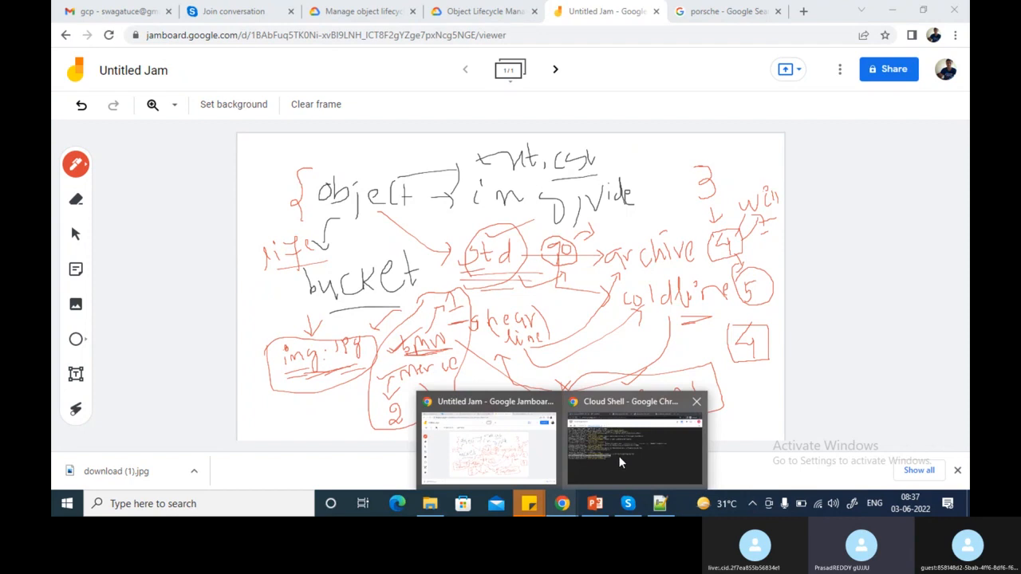
pyautogui.moveTo(619, 457)
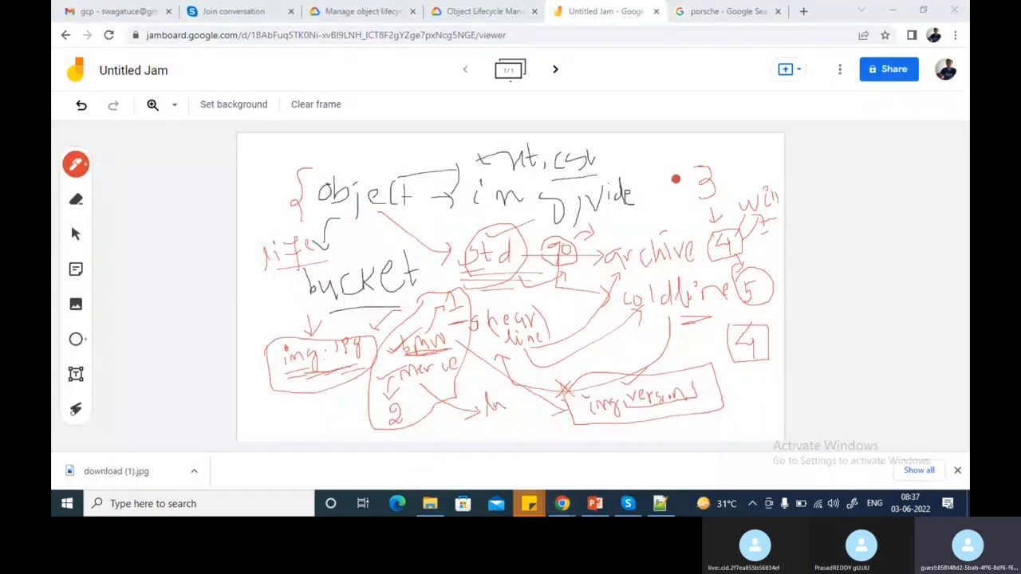
pyautogui.moveTo(676, 178)
pyautogui.mouseDown()
pyautogui.moveTo(755, 150)
pyautogui.moveTo(786, 235)
pyautogui.moveTo(771, 319)
pyautogui.moveTo(716, 273)
pyautogui.moveTo(677, 202)
pyautogui.moveTo(672, 168)
pyautogui.moveTo(736, 160)
pyautogui.mouseUp()
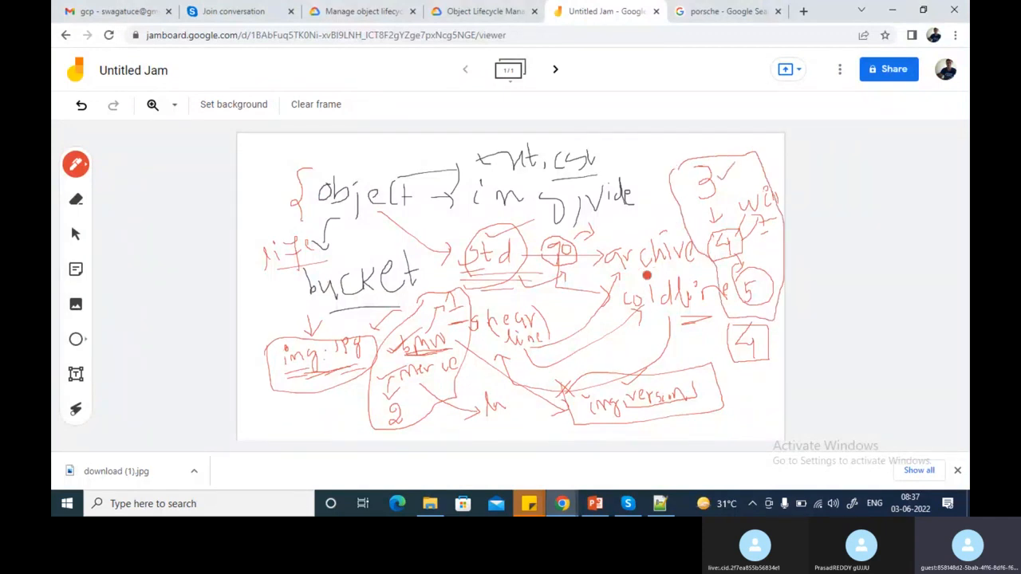
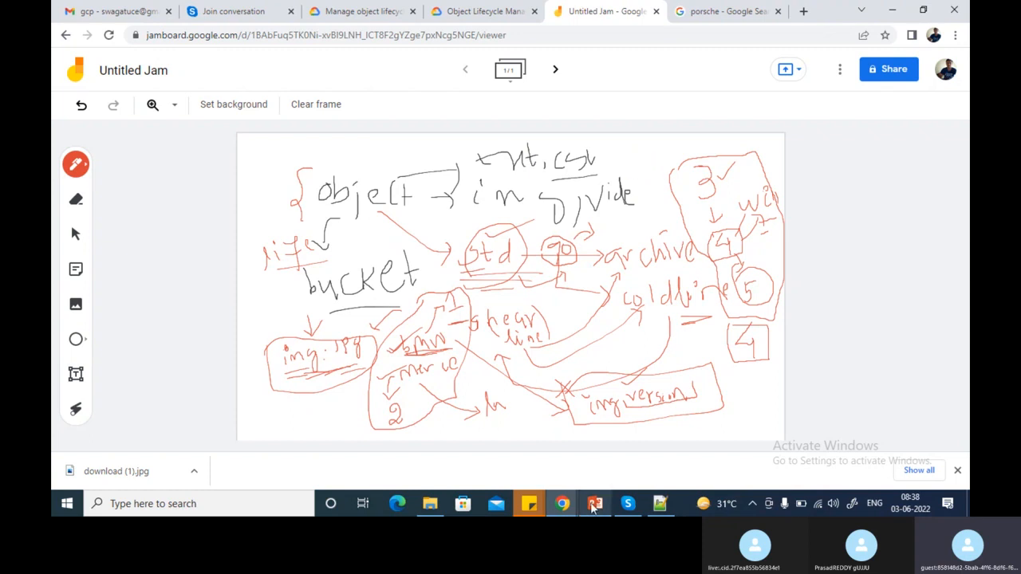
# Reread the Skype chat question on whether to give number 4 for 4 versions, and return to the whiteboard
pyautogui.click(628, 503)
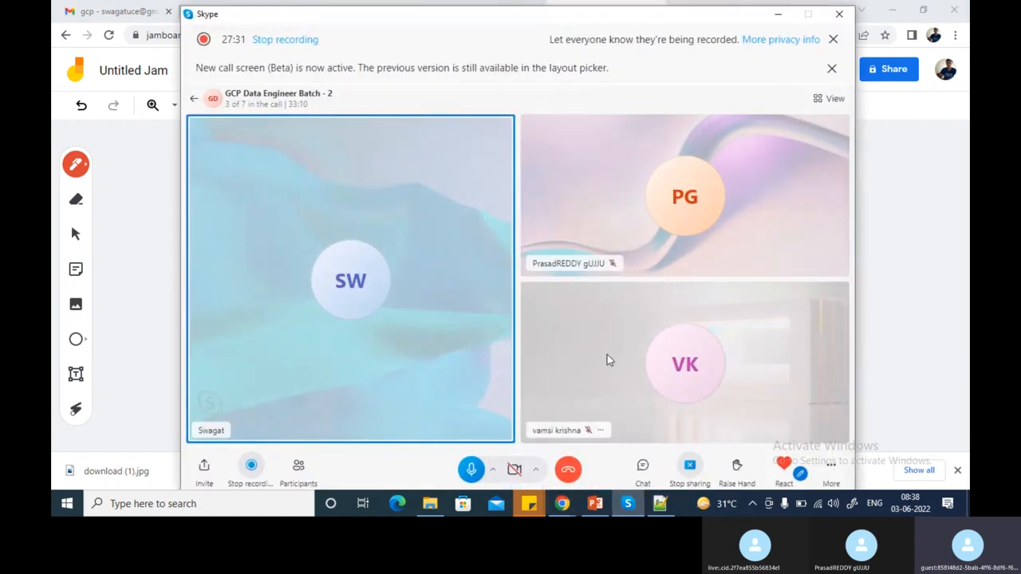
pyautogui.click(642, 466)
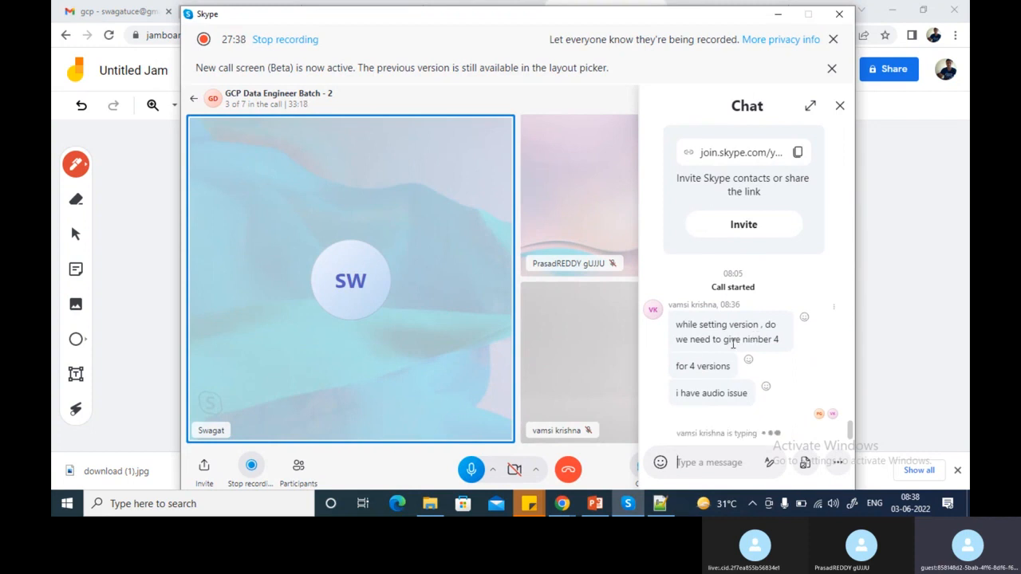
pyautogui.moveTo(779, 342); pyautogui.dragTo(674, 368)
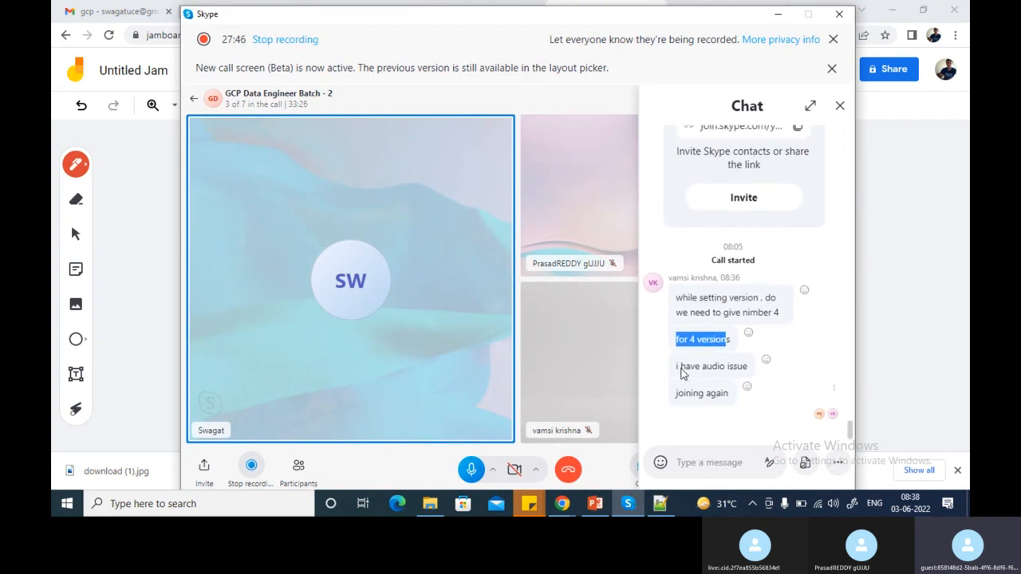
pyautogui.click(731, 312)
pyautogui.moveTo(691, 314)
pyautogui.mouseDown()
pyautogui.moveTo(768, 312)
pyautogui.moveTo(682, 313)
pyautogui.mouseUp()
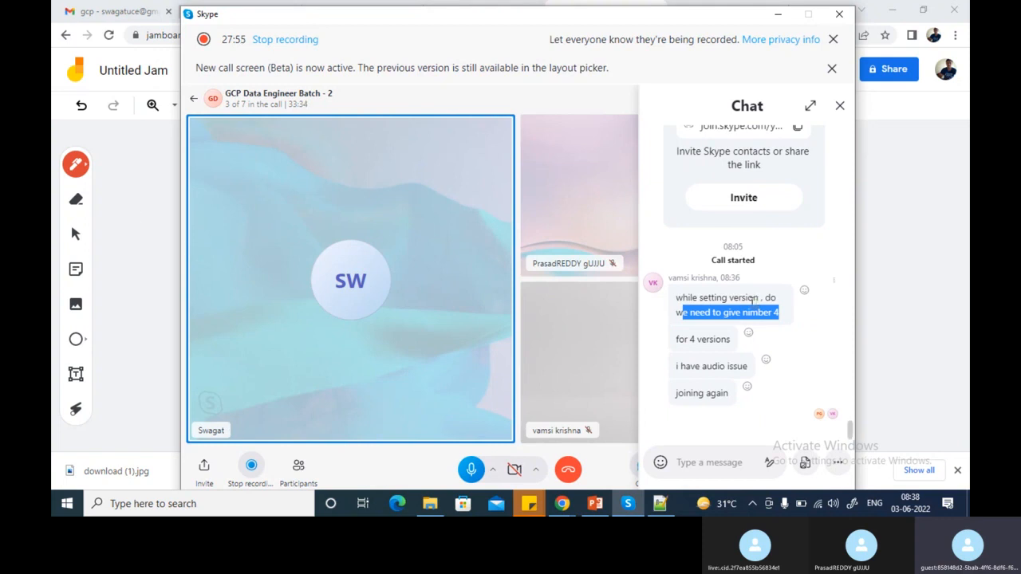
pyautogui.click(162, 247)
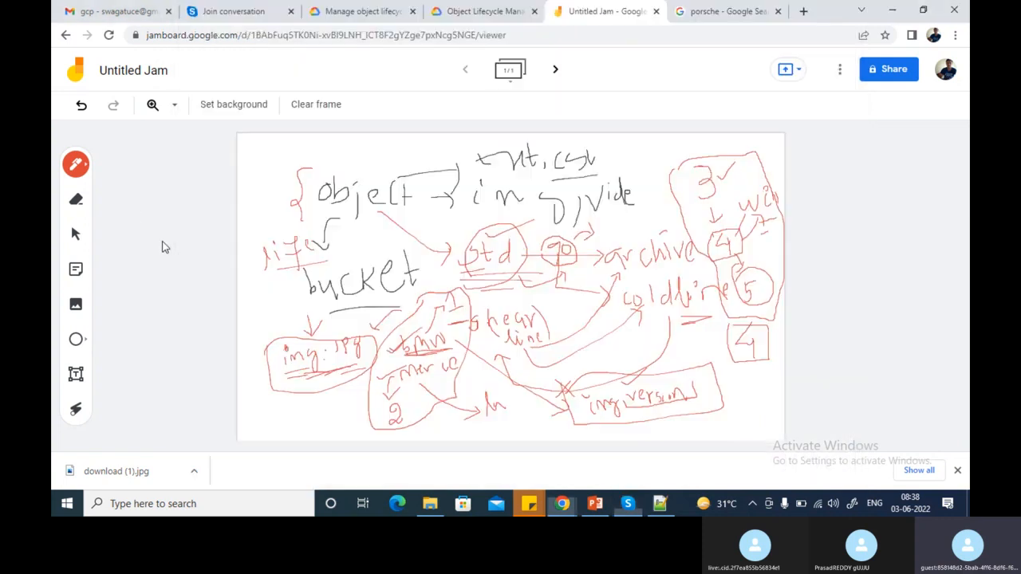
# Open the Configuration examples page of the Object Lifecycle Management docs and find the Console instructions for deleting older versions
pyautogui.click(479, 6)
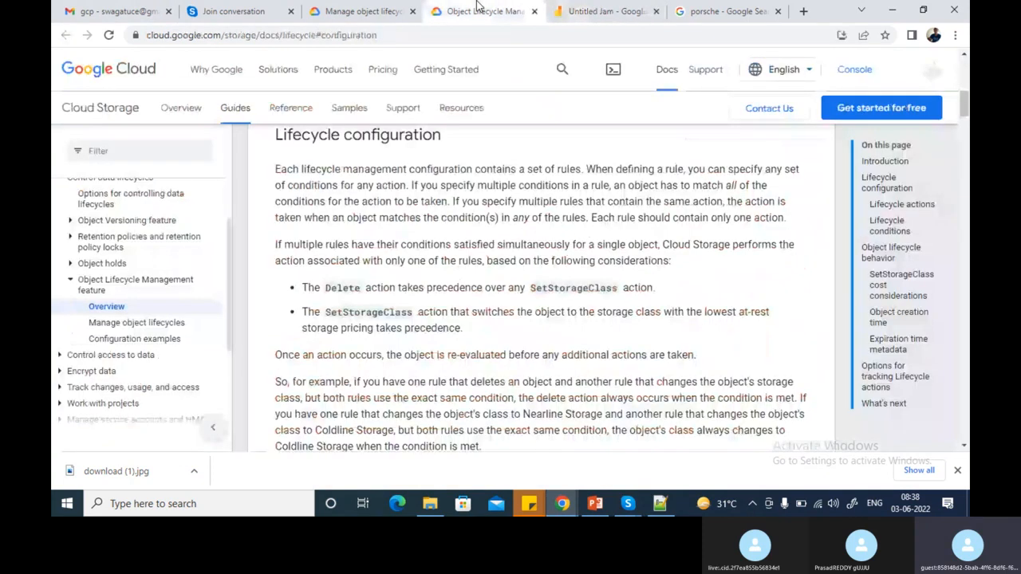
pyautogui.click(159, 339)
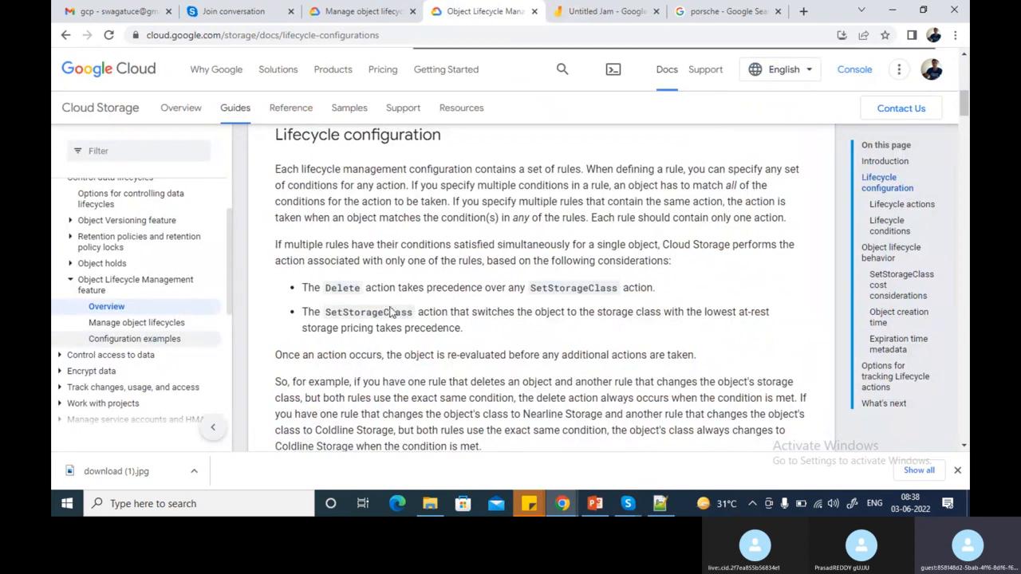
pyautogui.scroll(-2, 390, 315)
pyautogui.scroll(-5, 391, 319)
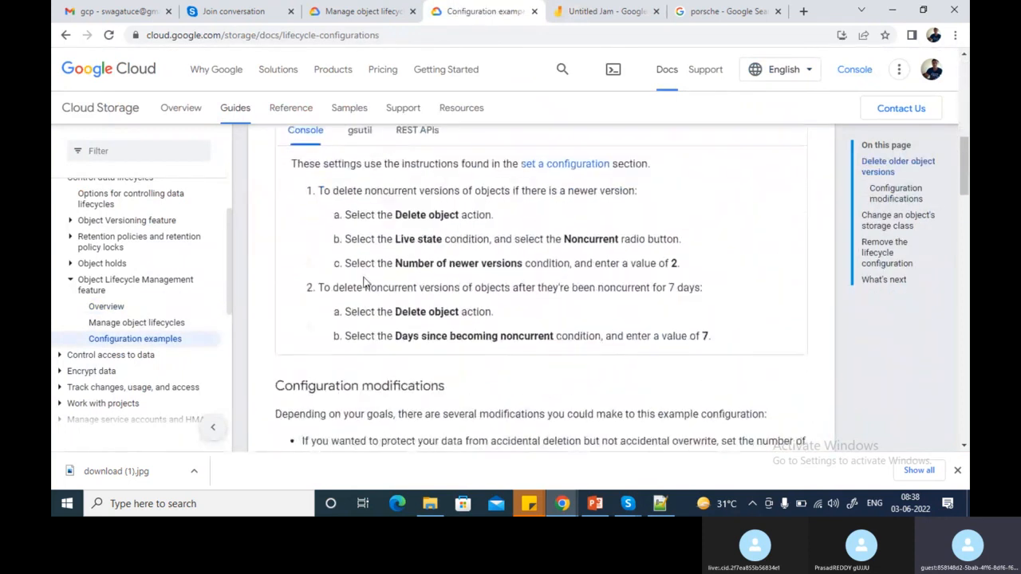
pyautogui.scroll(1, 363, 281)
# Examine the first deletion rule's Delete object action, Live state condition and Number of newer versions condition in the Console instructions
pyautogui.moveTo(338, 257); pyautogui.dragTo(631, 259)
pyautogui.click(503, 259)
pyautogui.moveTo(378, 282); pyautogui.dragTo(463, 283)
pyautogui.moveTo(374, 306); pyautogui.dragTo(471, 306)
pyautogui.moveTo(544, 309); pyautogui.dragTo(660, 311)
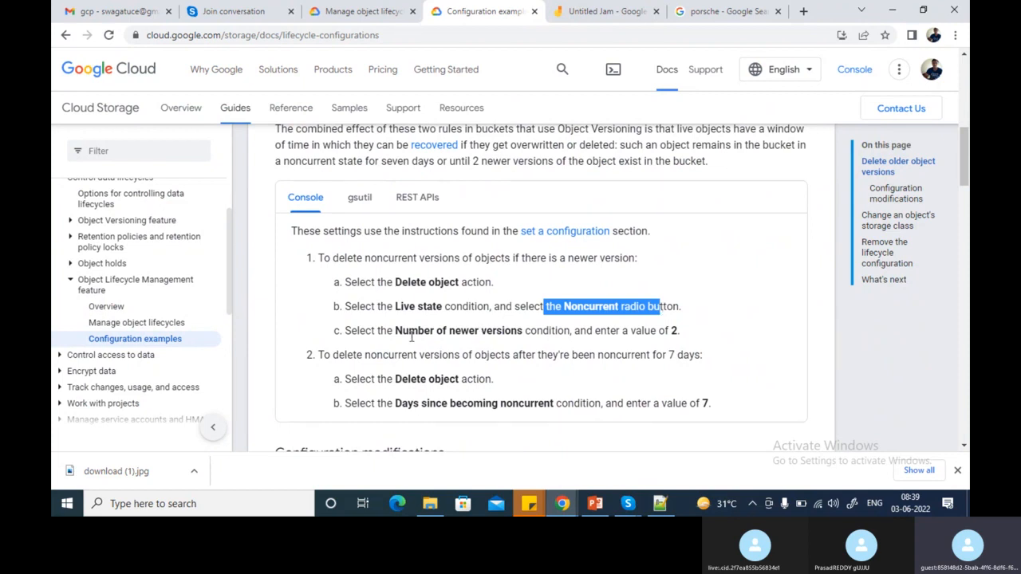
pyautogui.moveTo(388, 330); pyautogui.dragTo(552, 332)
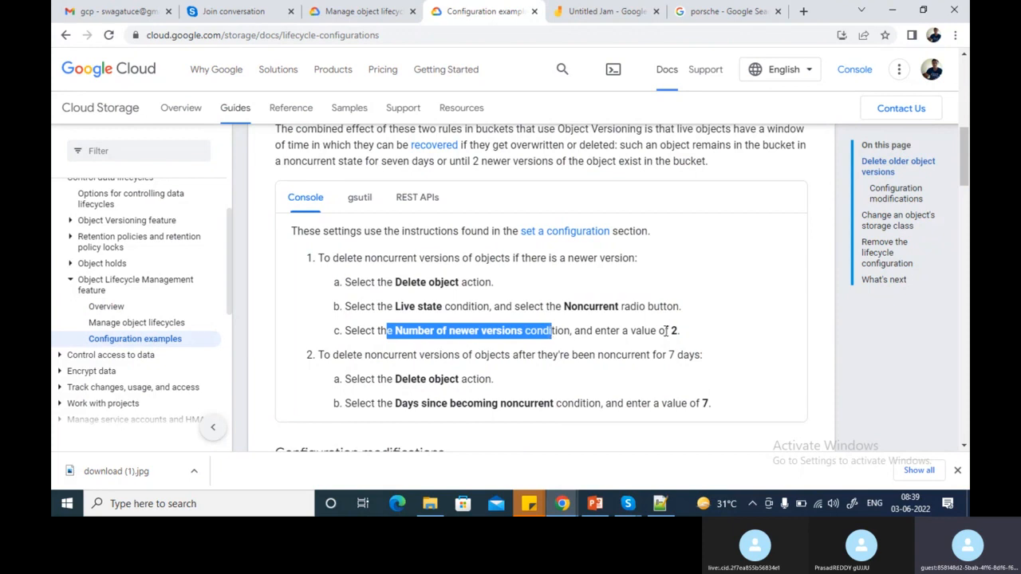
pyautogui.moveTo(677, 330); pyautogui.dragTo(599, 330)
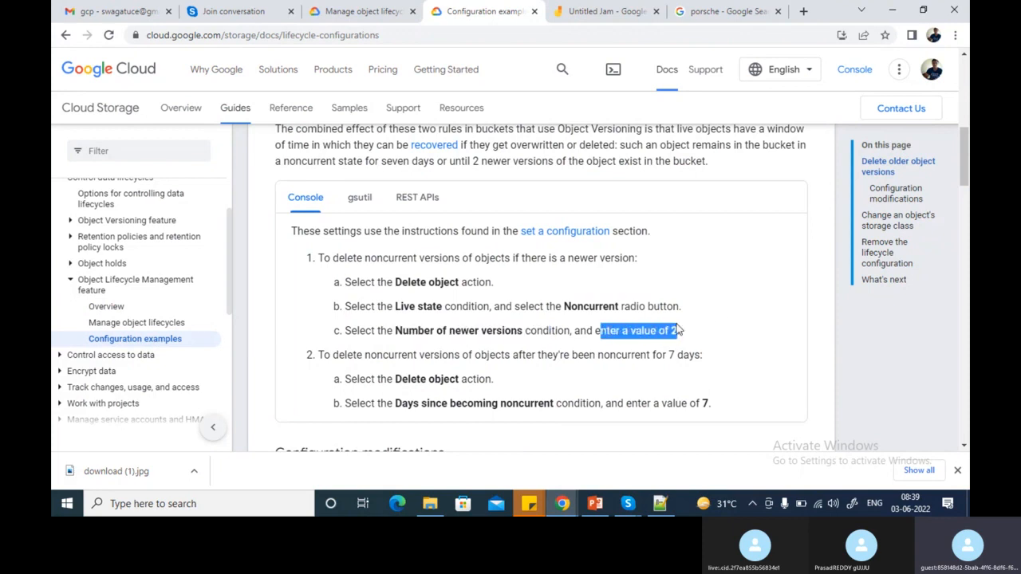
pyautogui.click(718, 311)
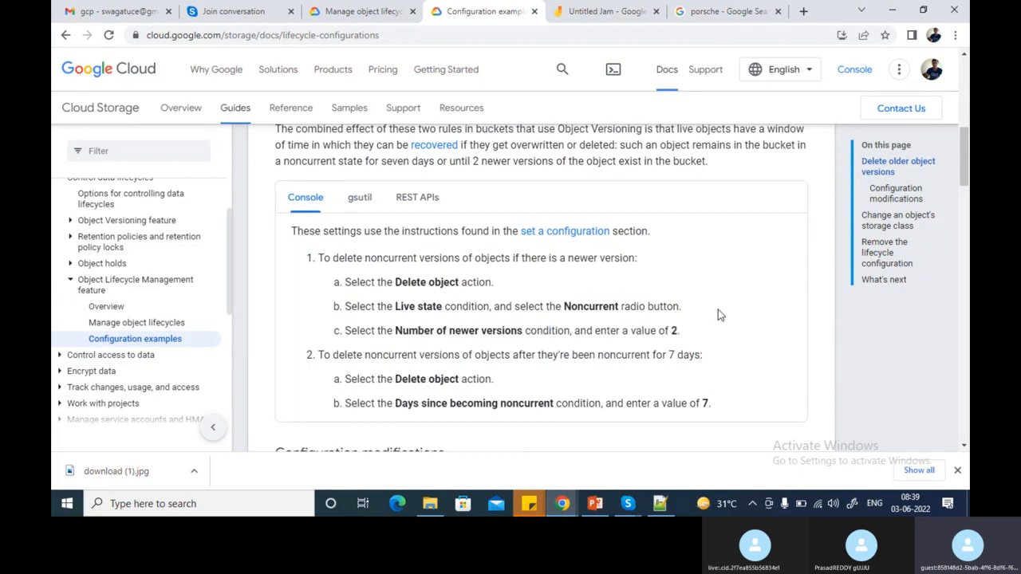
# Write a 2 beneath img.jpg on the whiteboard and check the Number of newer versions value in the docs
pyautogui.click(616, 9)
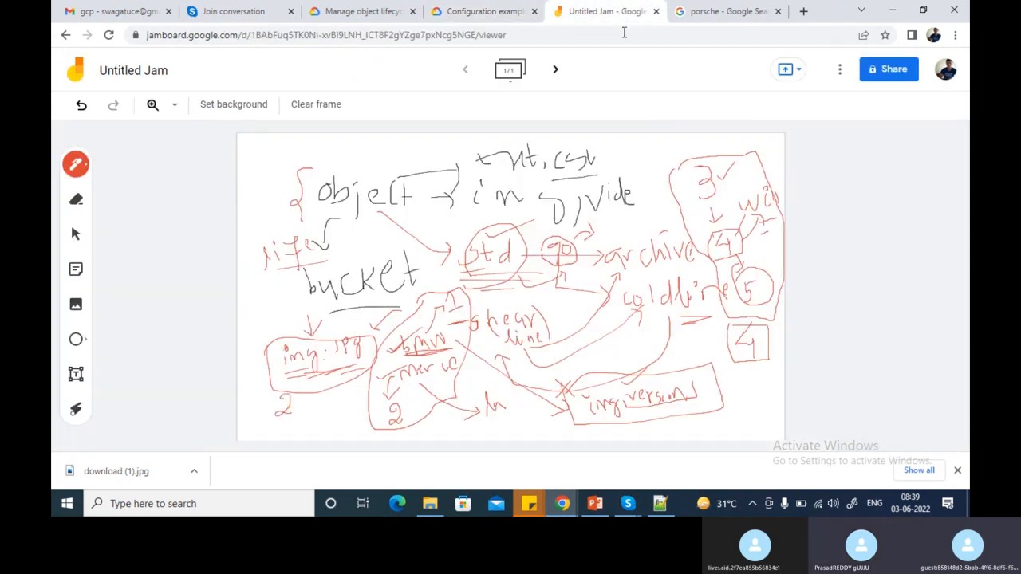
pyautogui.click(484, 8)
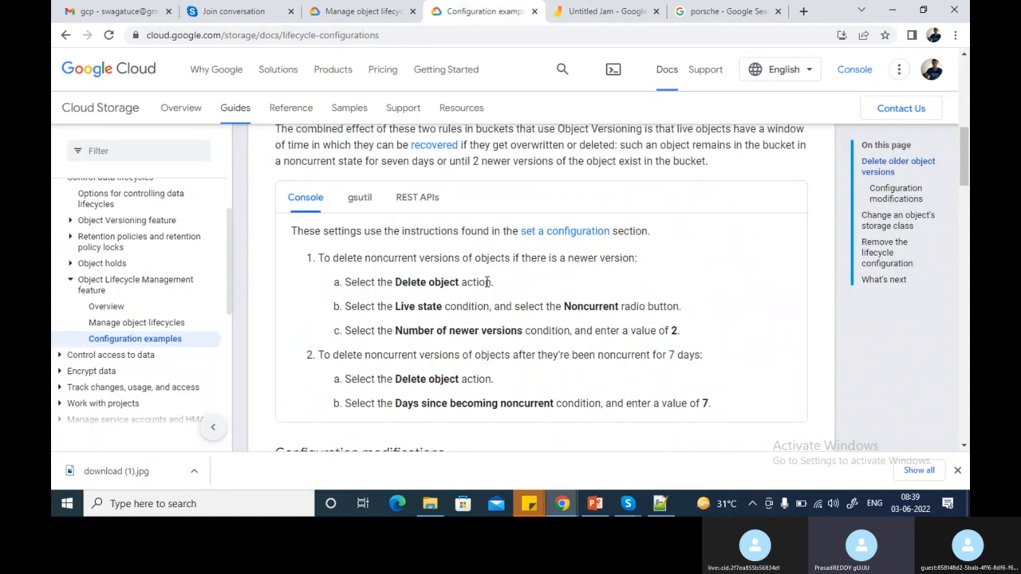
pyautogui.moveTo(682, 333); pyautogui.dragTo(671, 332)
pyautogui.click(654, 334)
pyautogui.click(652, 333)
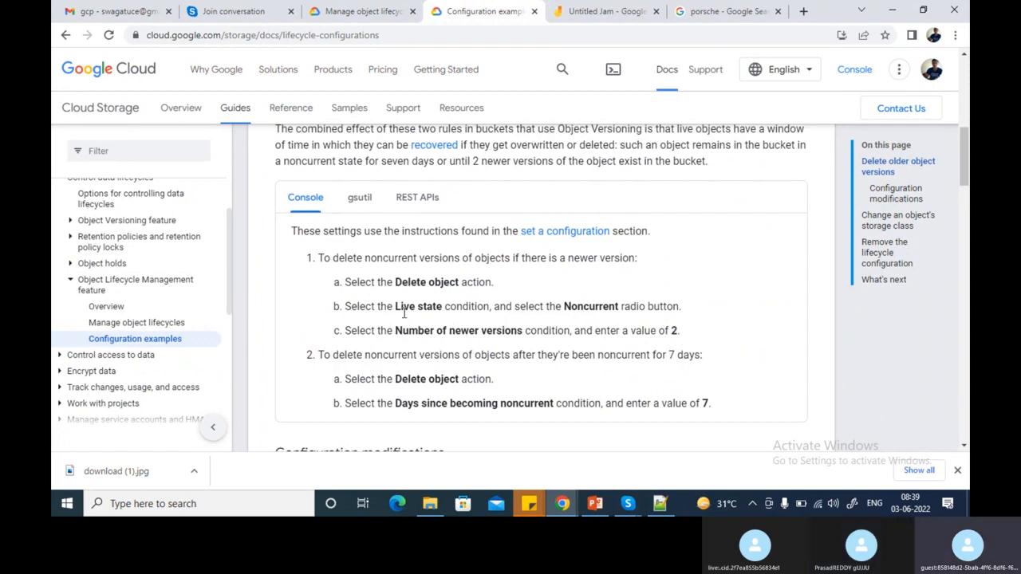
pyautogui.moveTo(680, 330); pyautogui.dragTo(669, 328)
# Box the 2 beneath img.jpg on the whiteboard, write 4 and 5 beside it, and add a 3 above with version-flow arrows
pyautogui.click(594, 11)
pyautogui.moveTo(323, 406)
pyautogui.mouseDown()
pyautogui.moveTo(325, 422)
pyautogui.moveTo(348, 421)
pyautogui.moveTo(357, 408)
pyautogui.mouseUp()
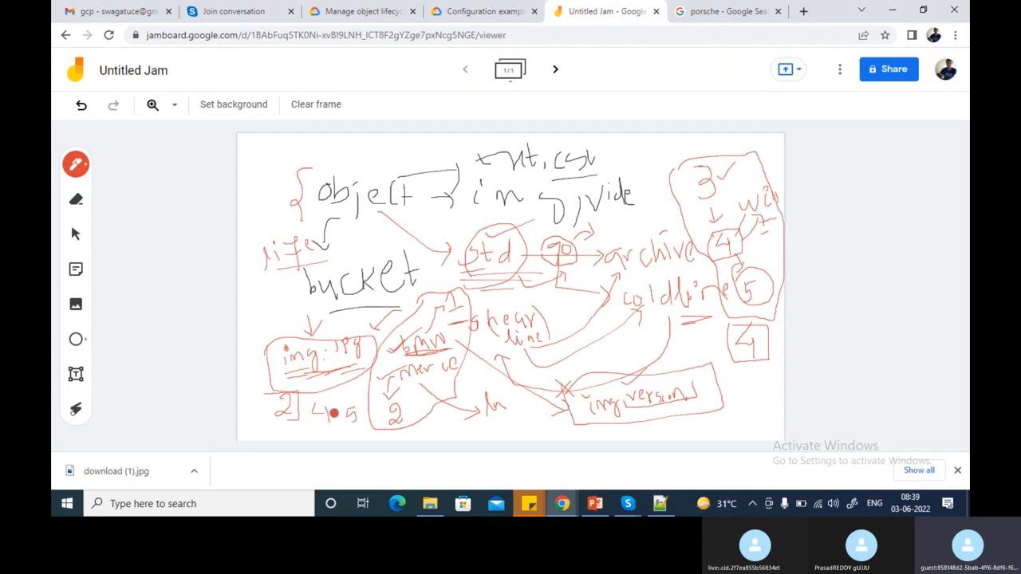
pyautogui.moveTo(266, 391)
pyautogui.mouseDown()
pyautogui.moveTo(276, 423)
pyautogui.moveTo(295, 415)
pyautogui.moveTo(276, 392)
pyautogui.mouseUp()
pyautogui.moveTo(252, 347); pyautogui.dragTo(256, 385)
pyautogui.moveTo(263, 321); pyautogui.dragTo(269, 344)
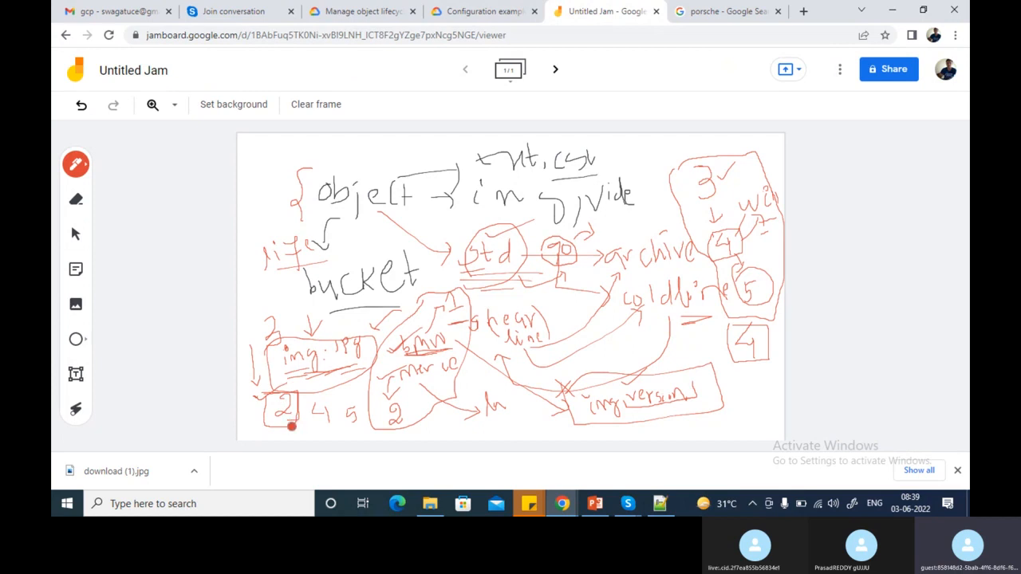
pyautogui.moveTo(288, 422)
pyautogui.mouseDown()
pyautogui.moveTo(299, 434)
pyautogui.moveTo(351, 442)
pyautogui.moveTo(319, 435)
pyautogui.mouseUp()
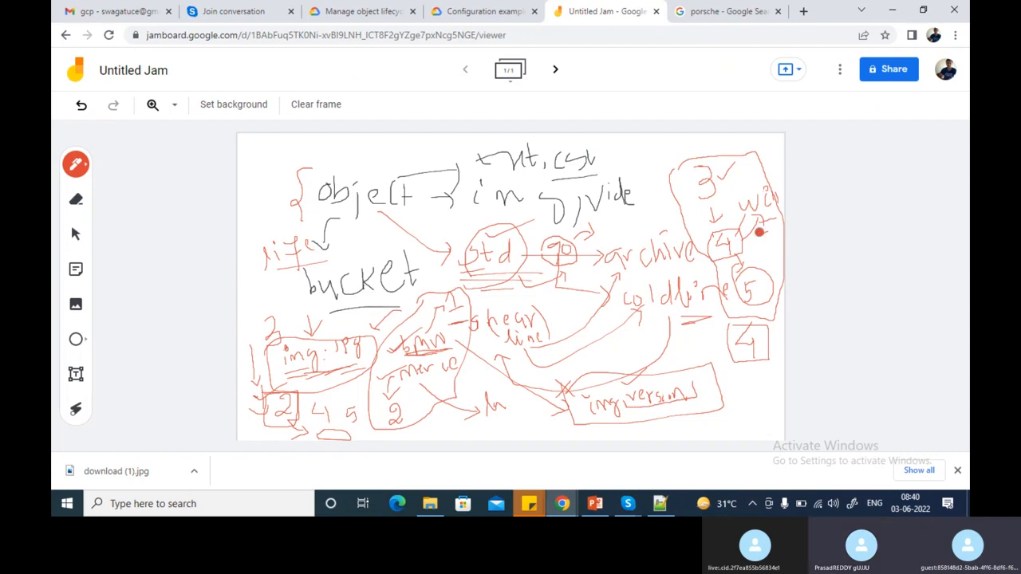
# Show the gsutil version of the lifecycle configuration for deleting older versions in the docs
pyautogui.click(515, 10)
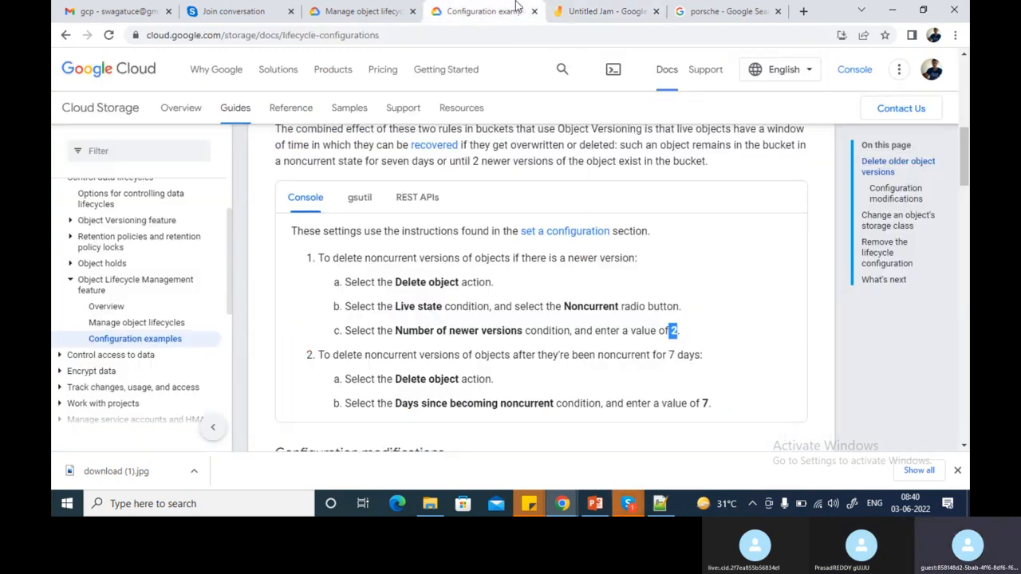
pyautogui.click(360, 197)
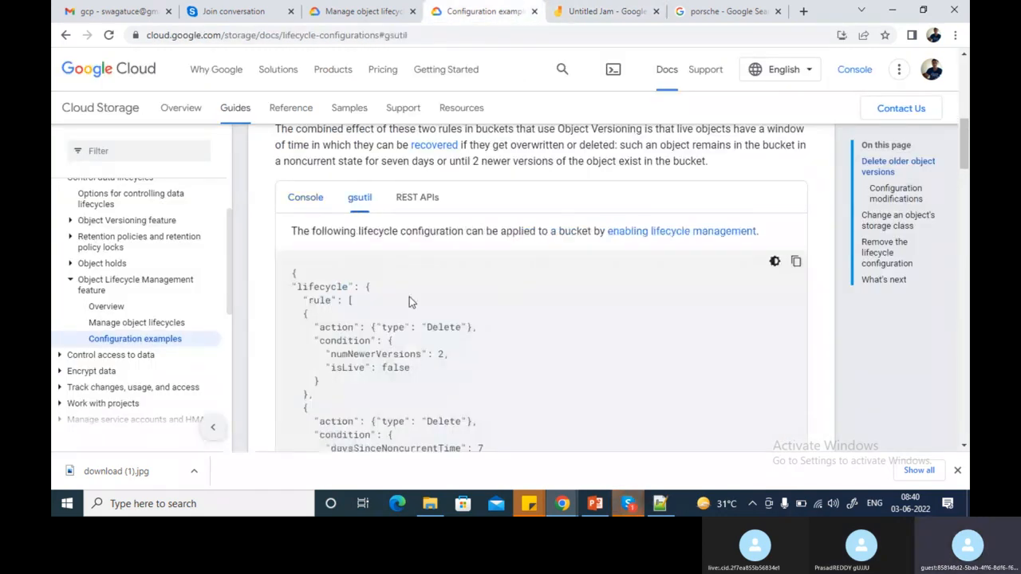
# Compare the Console instructions with the gsutil lifecycle configuration and examine the full JSON with its two Delete rules
pyautogui.scroll(-1, 409, 297)
pyautogui.click(303, 136)
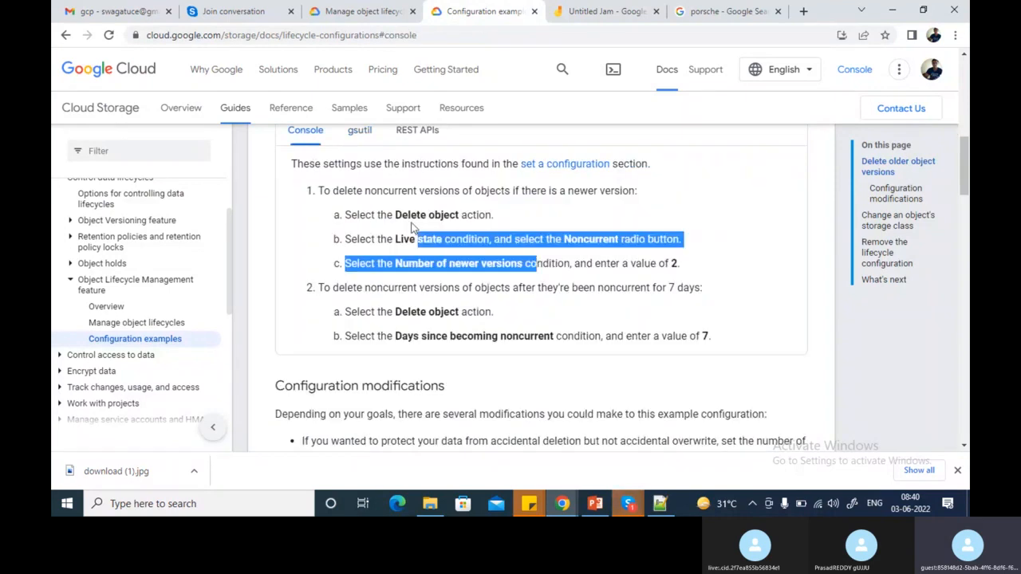
pyautogui.click(360, 130)
pyautogui.scroll(-1, 373, 290)
pyautogui.scroll(-2, 371, 295)
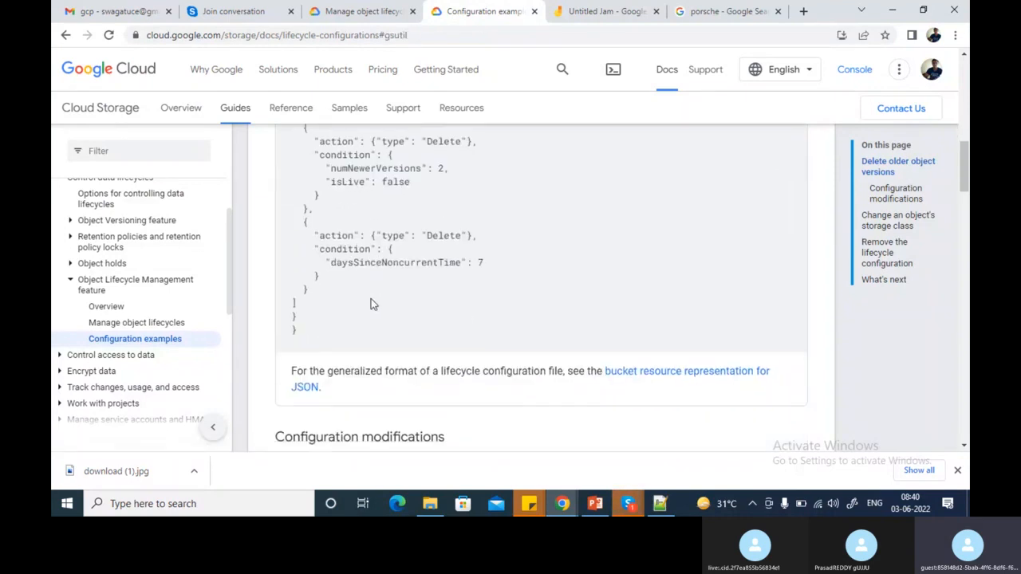
pyautogui.scroll(1, 359, 255)
pyautogui.moveTo(310, 389); pyautogui.dragTo(292, 142)
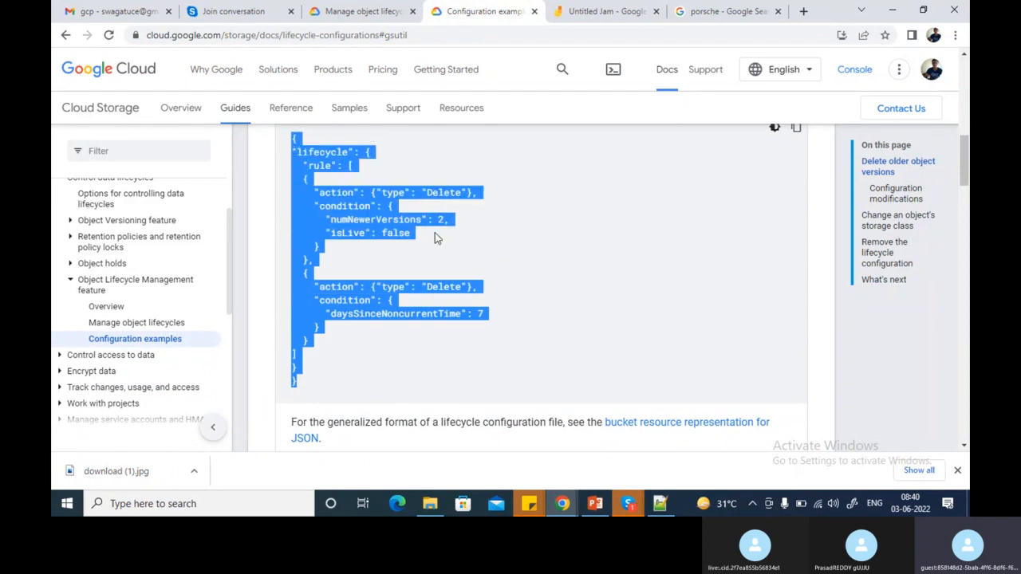
pyautogui.click(433, 232)
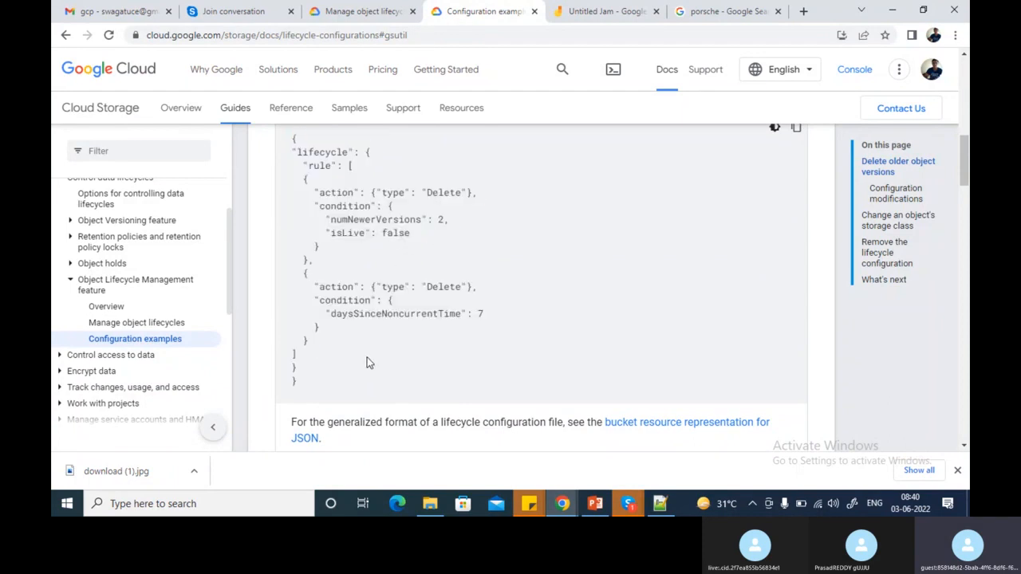
pyautogui.scroll(1, 365, 359)
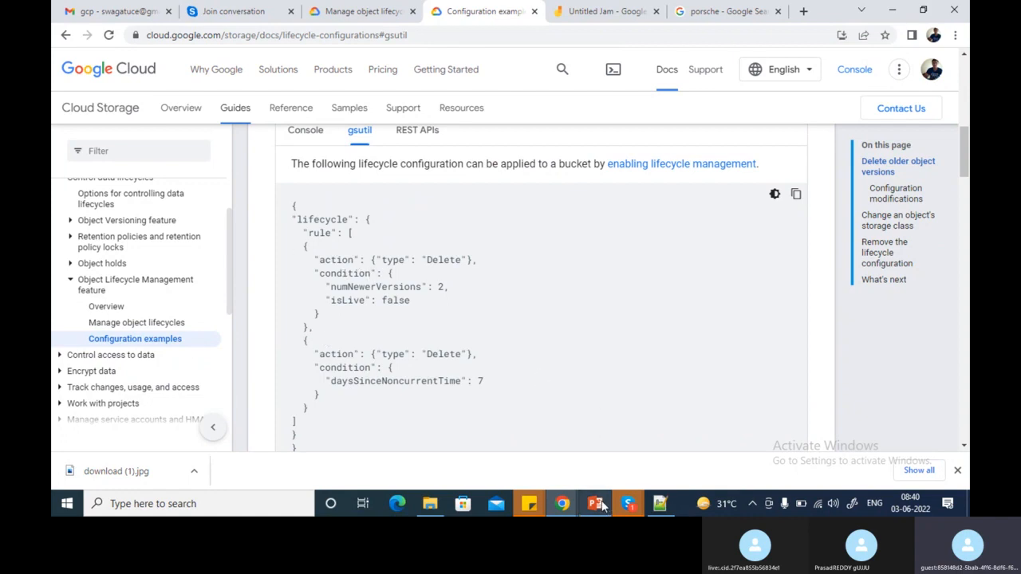
# Switch to the Cloud Shell window and point out bucket_lifecycle.json in the terminal's file listing
pyautogui.moveTo(565, 512)
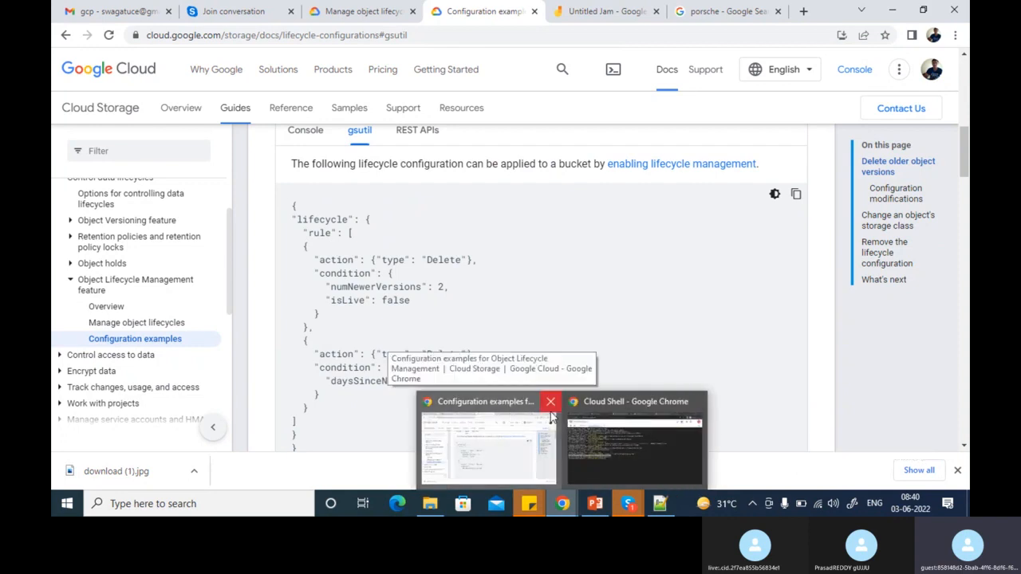
pyautogui.moveTo(594, 420)
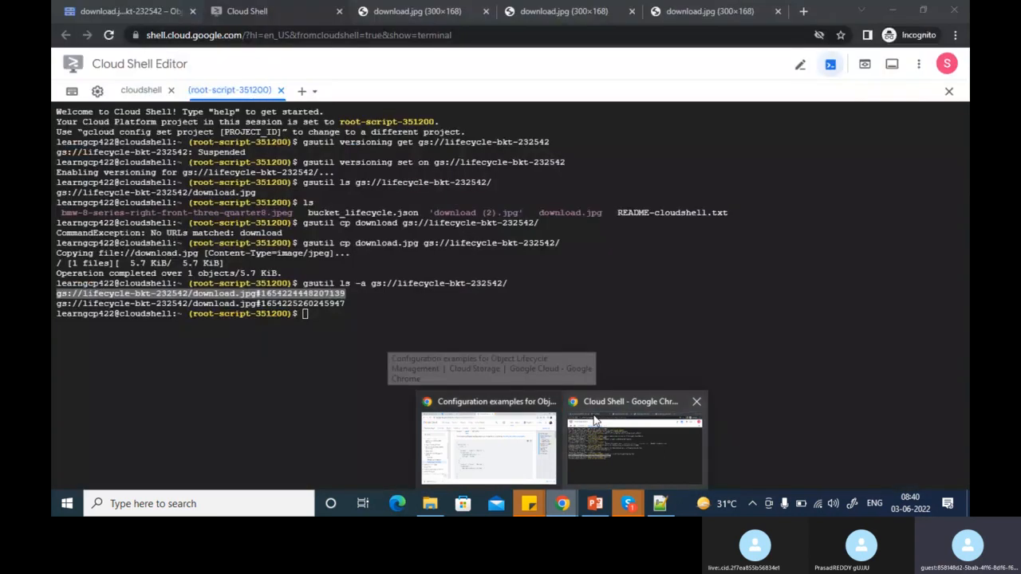
pyautogui.click(594, 421)
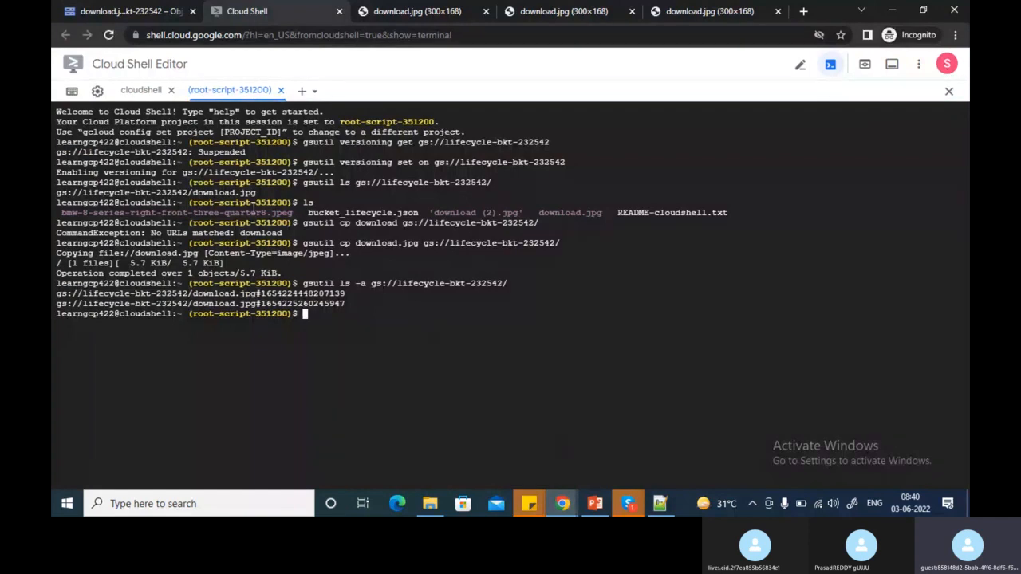
pyautogui.moveTo(253, 209); pyautogui.dragTo(177, 211)
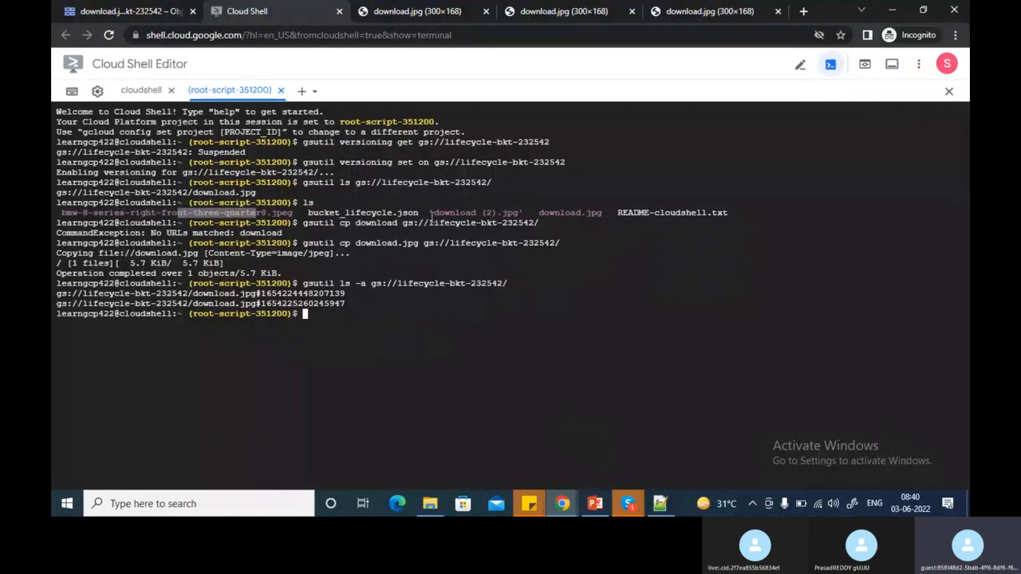
pyautogui.moveTo(309, 212); pyautogui.dragTo(421, 212)
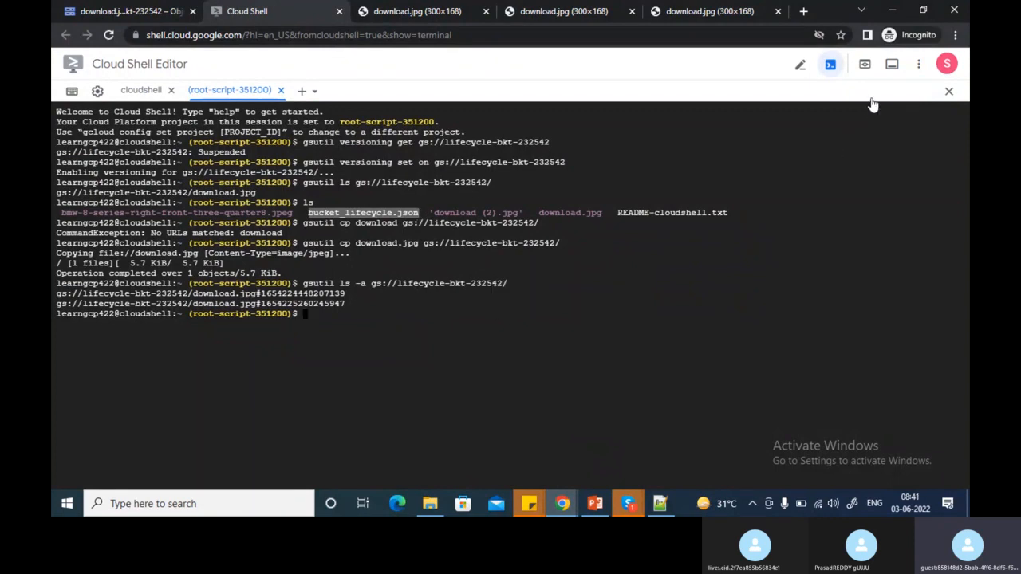
# Allow third-party cookies for the Cloud Shell site, reload it, and open the code editor above the terminal
pyautogui.click(802, 67)
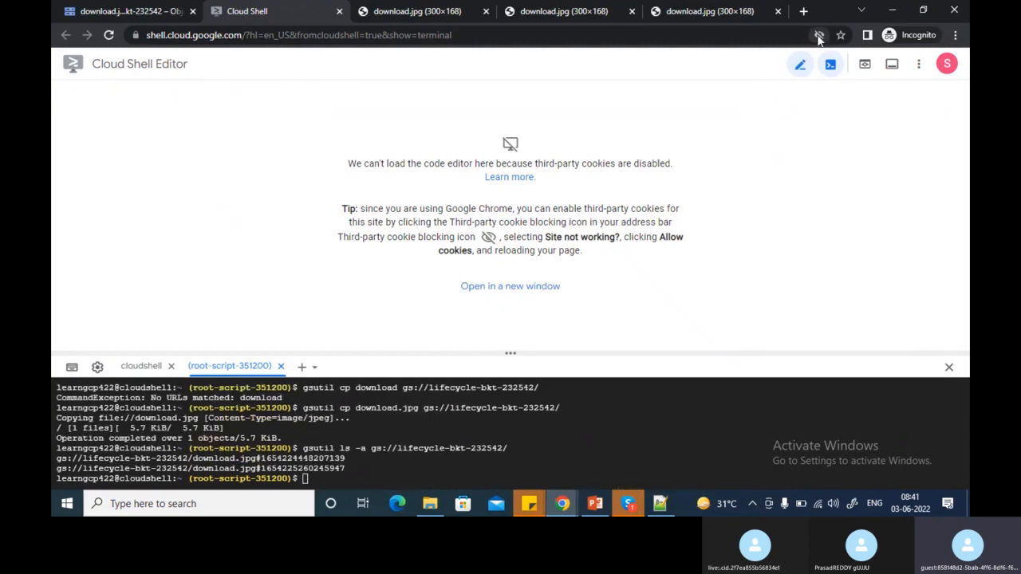
pyautogui.click(817, 35)
pyautogui.click(658, 188)
pyautogui.click(772, 180)
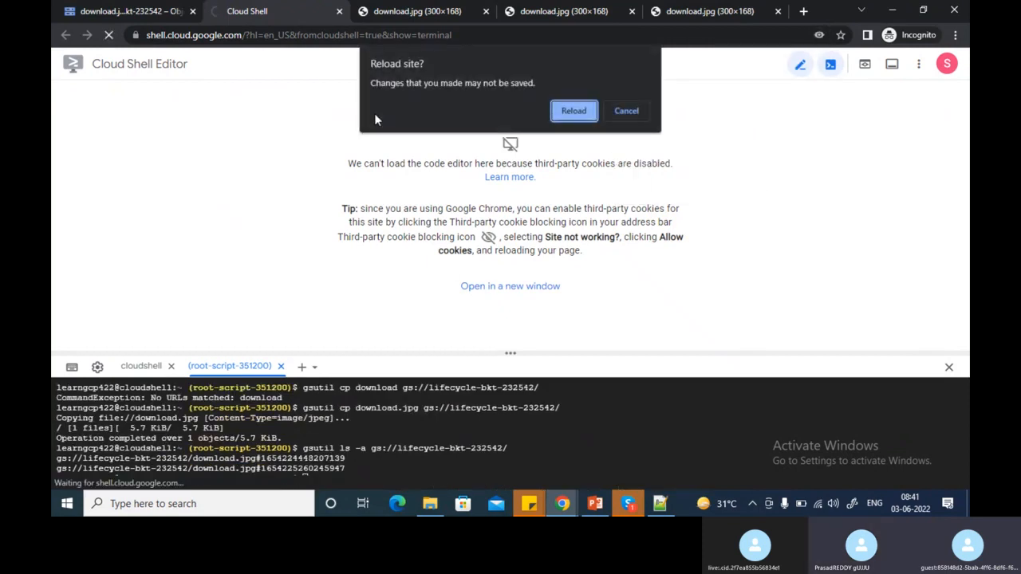
pyautogui.press('Return')
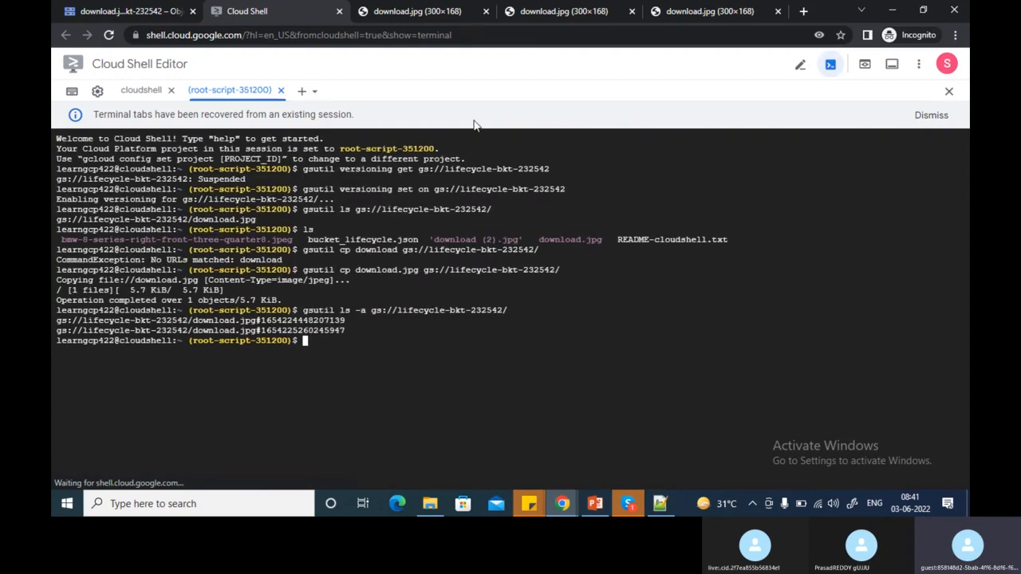
pyautogui.click(801, 70)
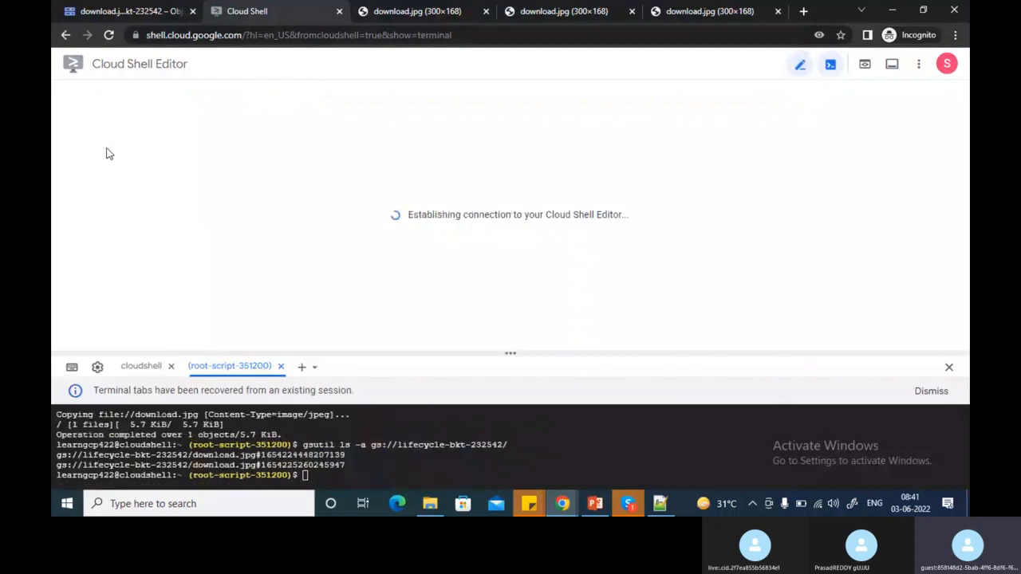
# Look back at the gsutil lifecycle configuration in the docs and return to the Cloud Shell Editor
pyautogui.click(566, 507)
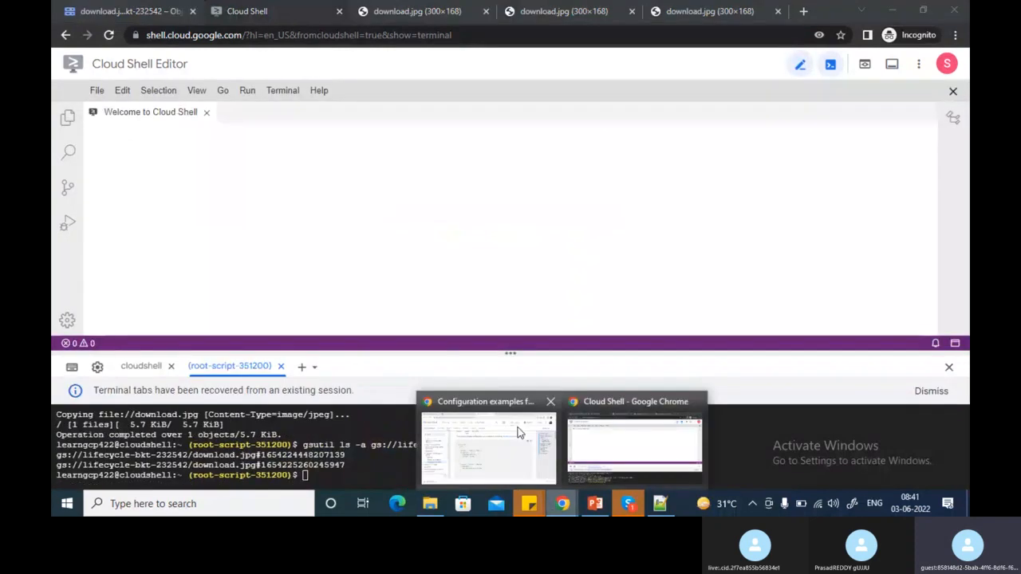
pyautogui.moveTo(546, 430)
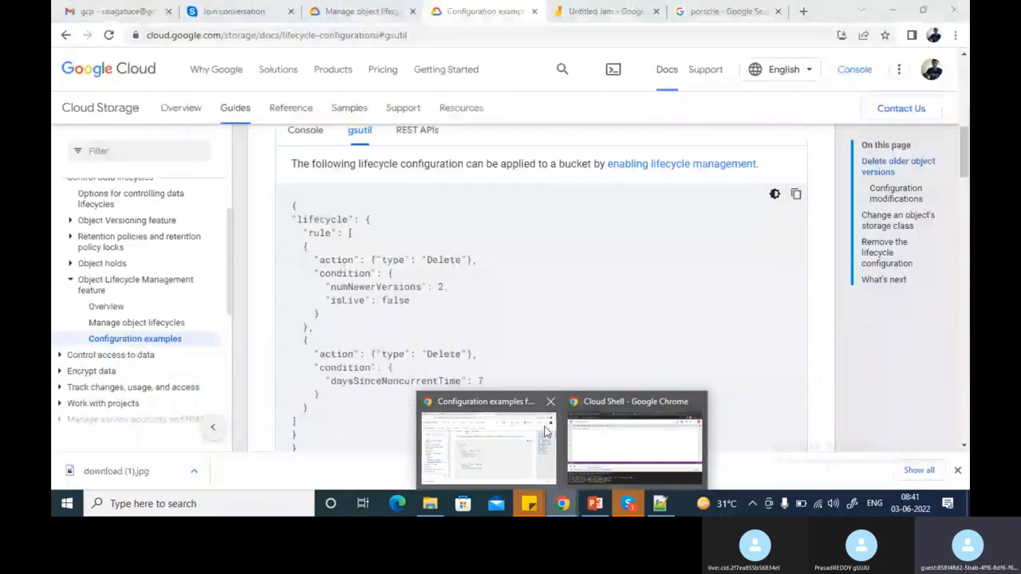
pyautogui.click(546, 431)
pyautogui.scroll(2, 351, 287)
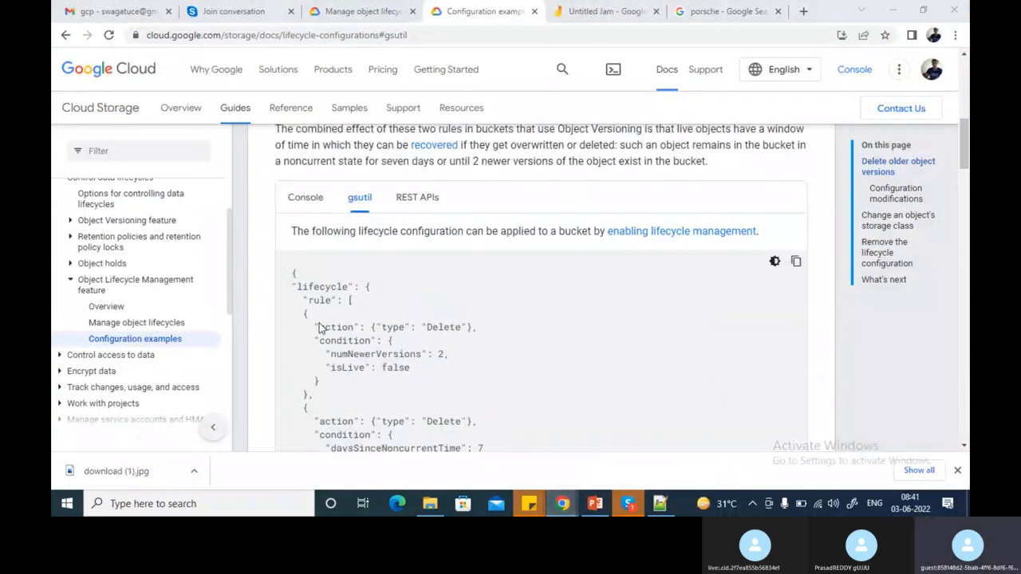
pyautogui.hotkey('alt', 'Tab')
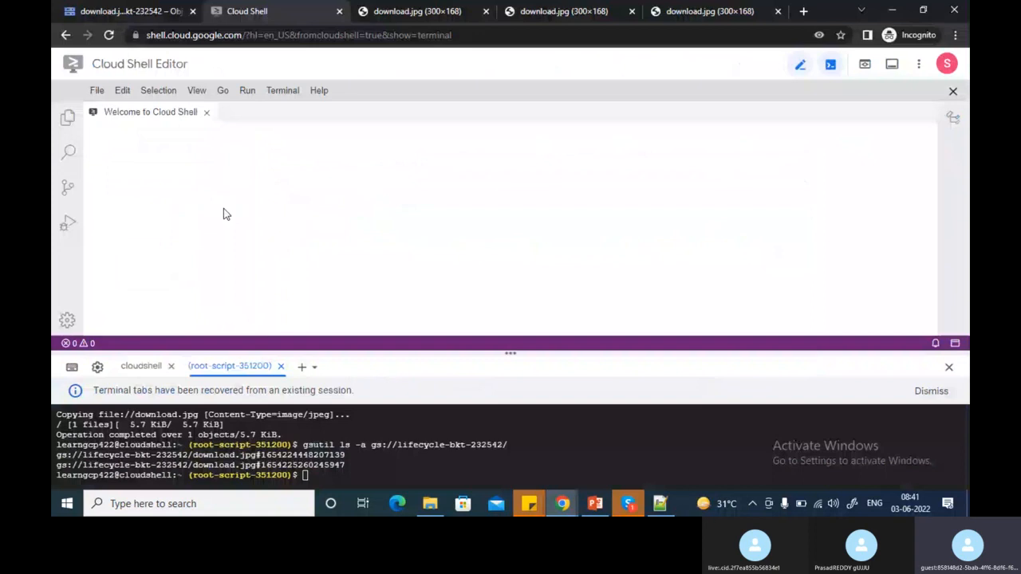
# Show the file Explorer in the Cloud Shell Editor and collapse its Open Editors section
pyautogui.click(113, 92)
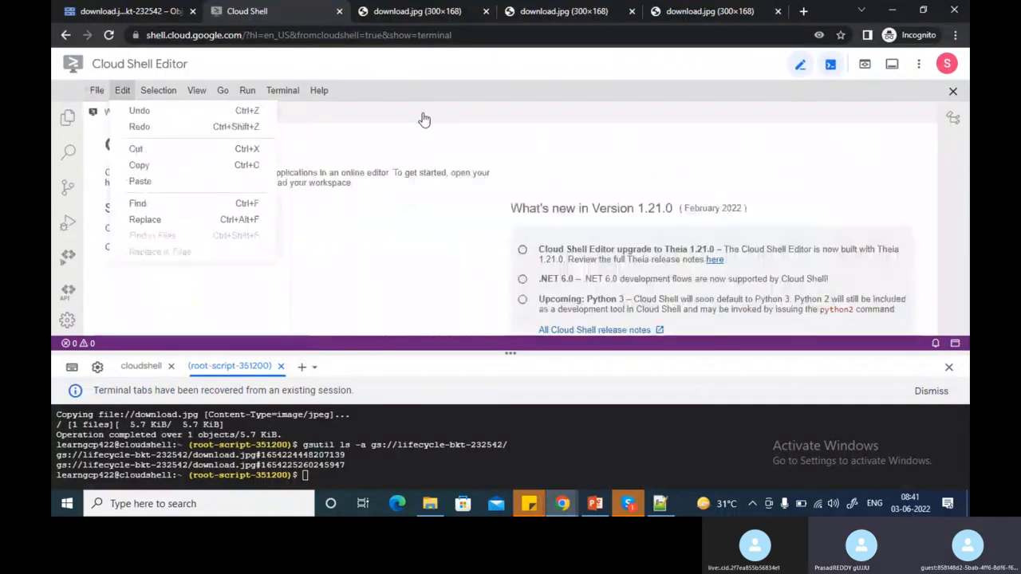
pyautogui.click(401, 110)
pyautogui.click(67, 119)
pyautogui.click(92, 136)
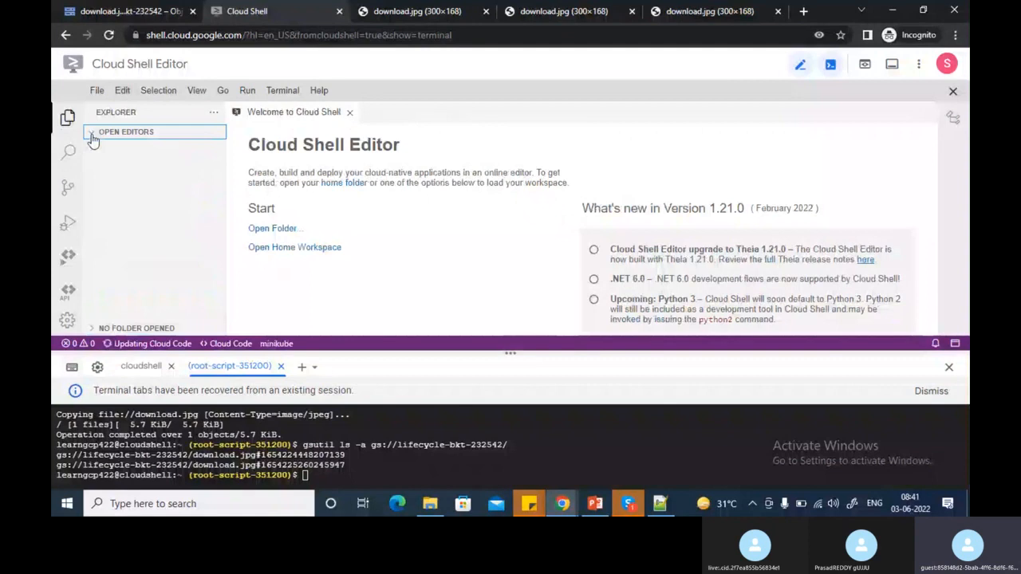
pyautogui.click(93, 136)
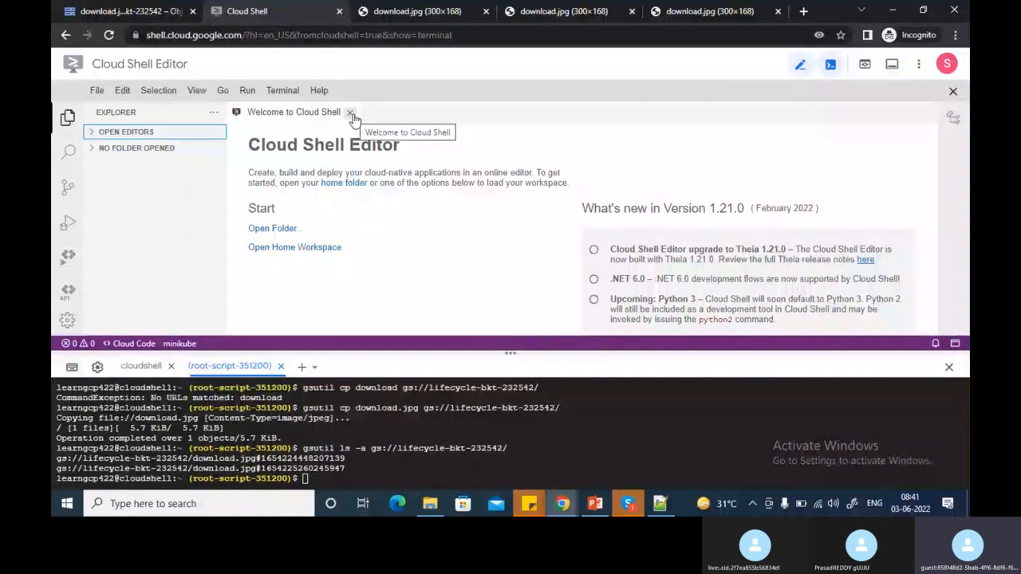
# Review the action and condition entries of the lifecycle JSON in the docs' gsutil example
pyautogui.moveTo(562, 503)
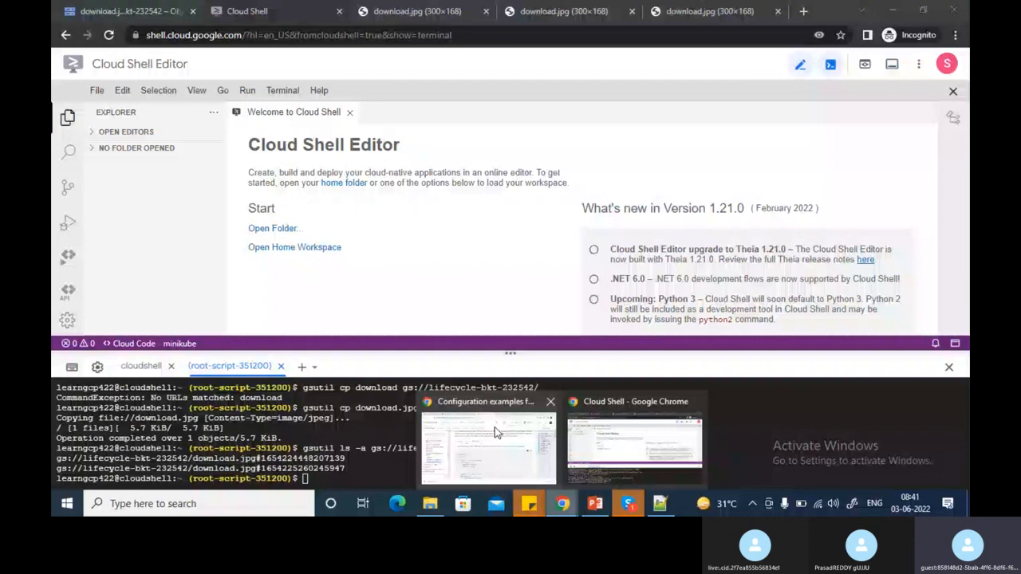
pyautogui.click(495, 427)
pyautogui.scroll(1, 390, 277)
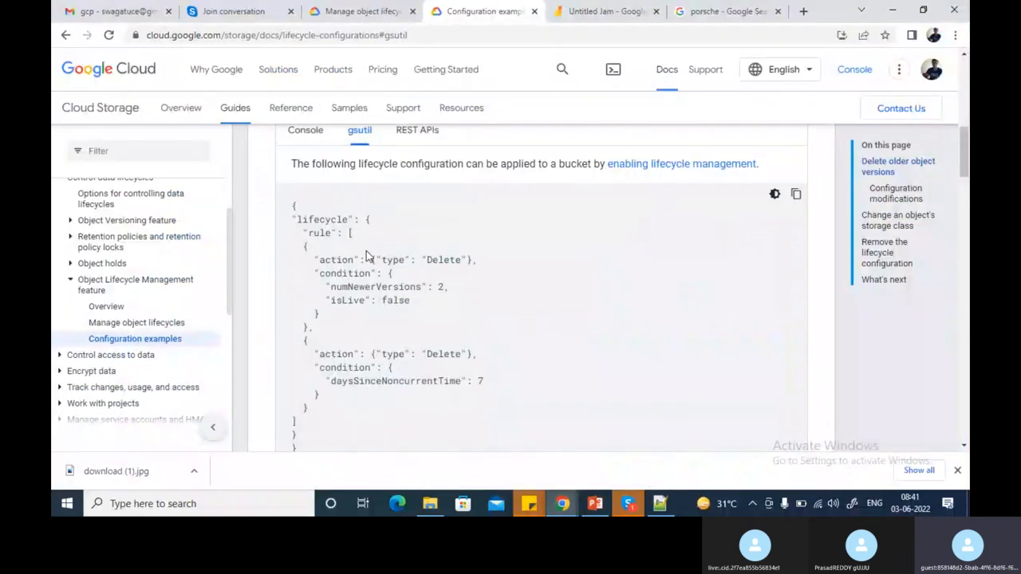
pyautogui.scroll(1, 403, 322)
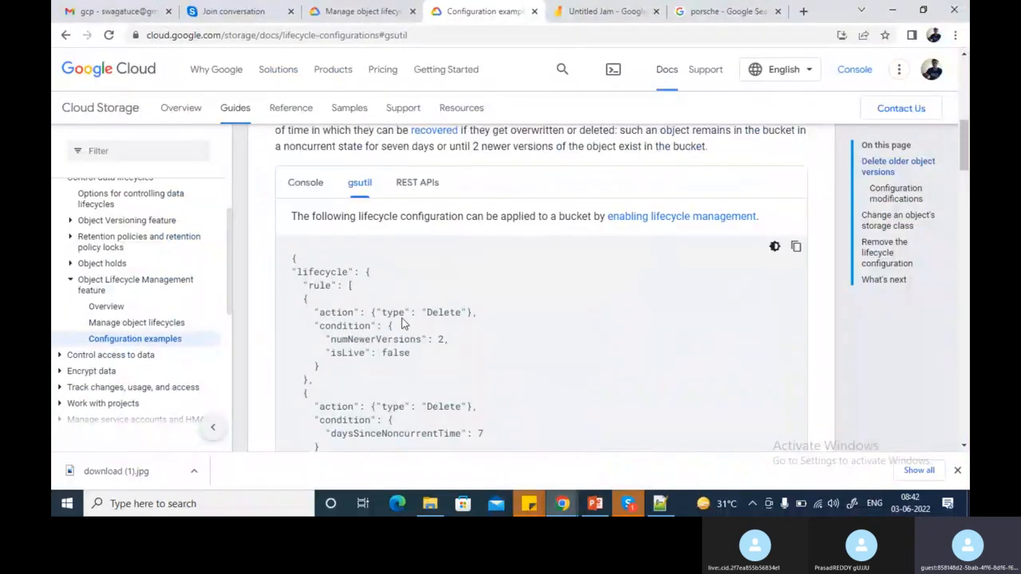
pyautogui.scroll(-2, 372, 328)
pyautogui.moveTo(336, 192); pyautogui.dragTo(421, 182)
pyautogui.click(424, 207)
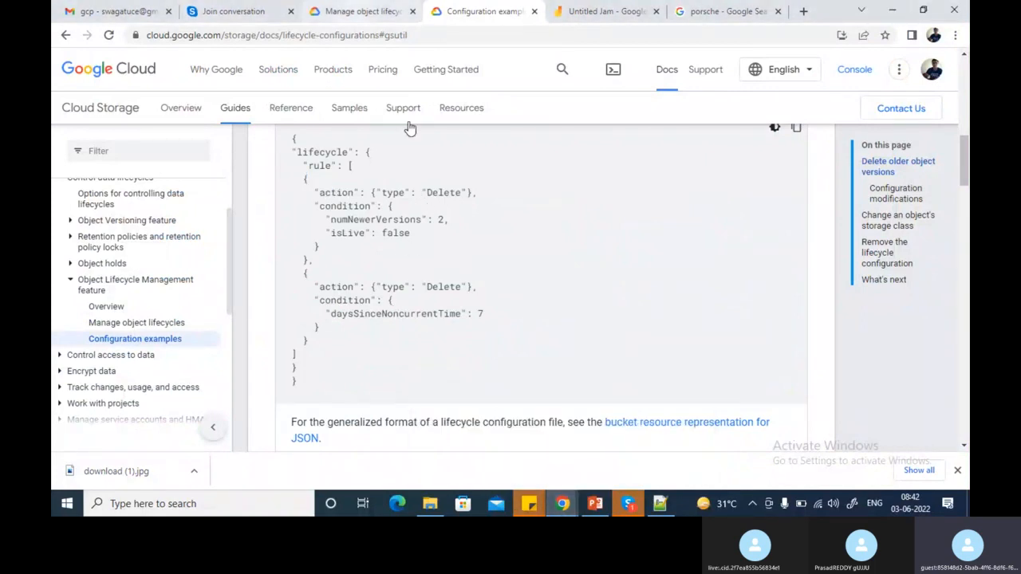
# Show the lifecycle rules of bucket lifecycle-bkt-232542 in the Cloud console and examine the Delete object rule's conditions
pyautogui.moveTo(562, 505)
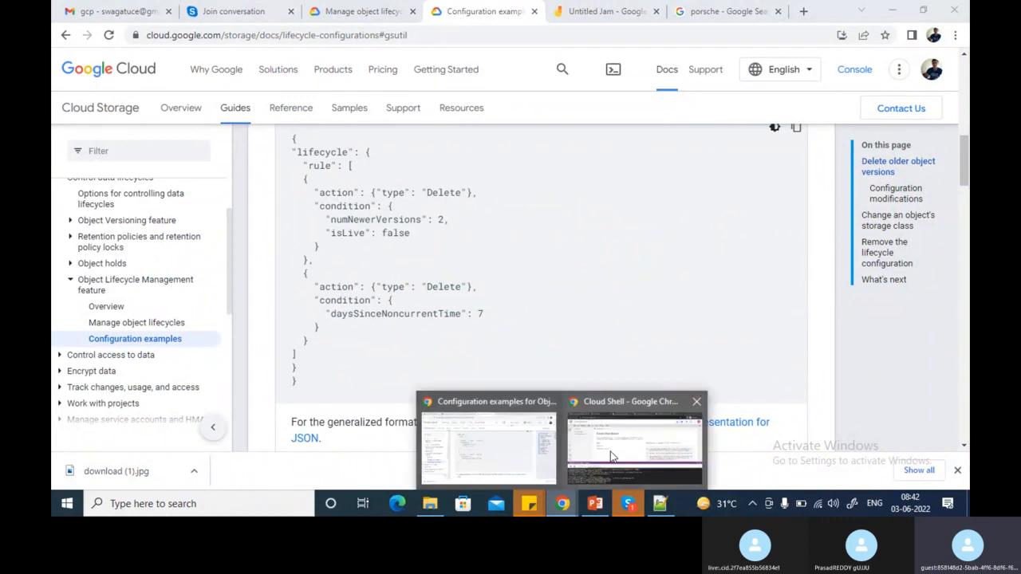
pyautogui.click(610, 456)
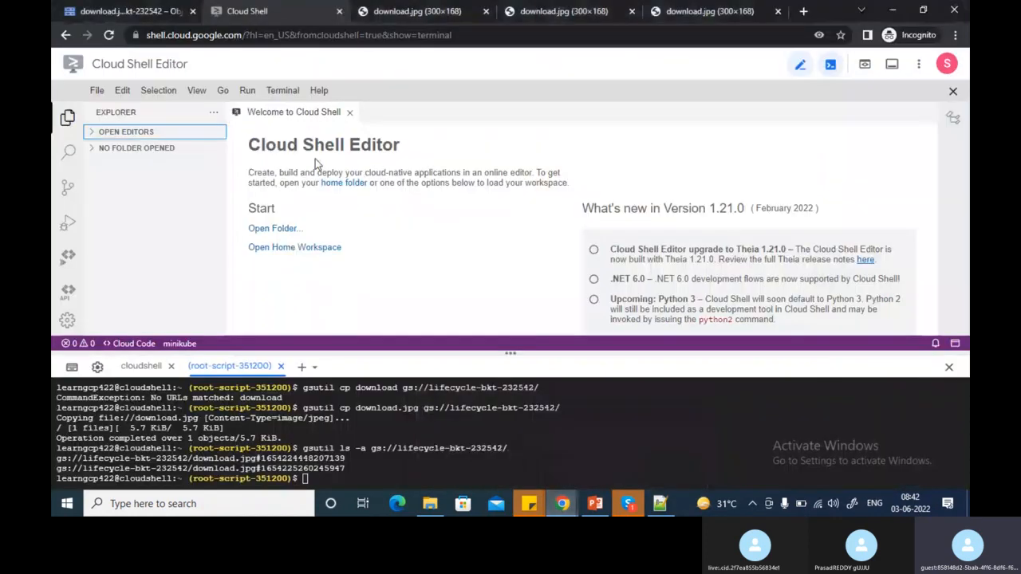
pyautogui.click(162, 18)
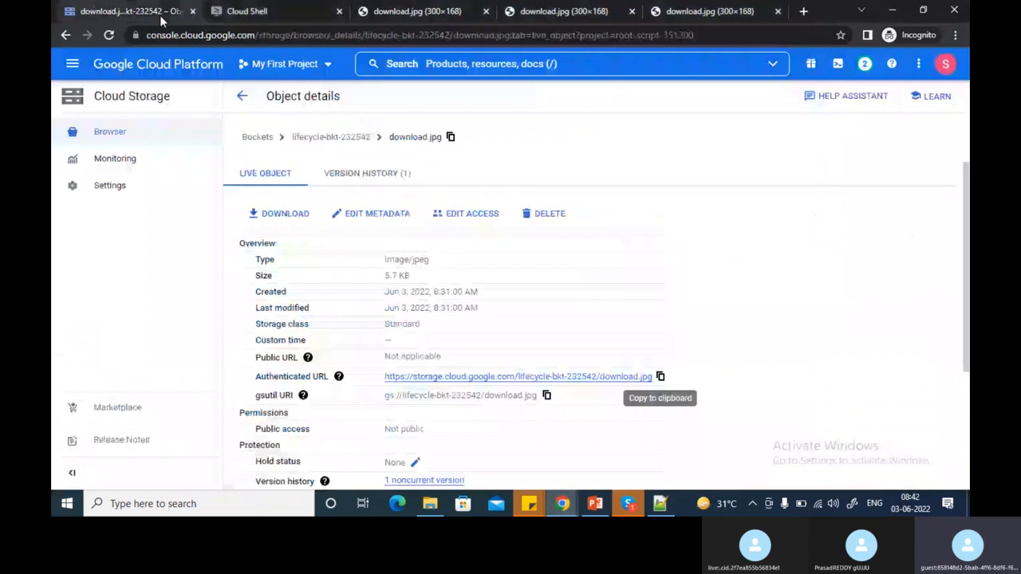
pyautogui.click(331, 137)
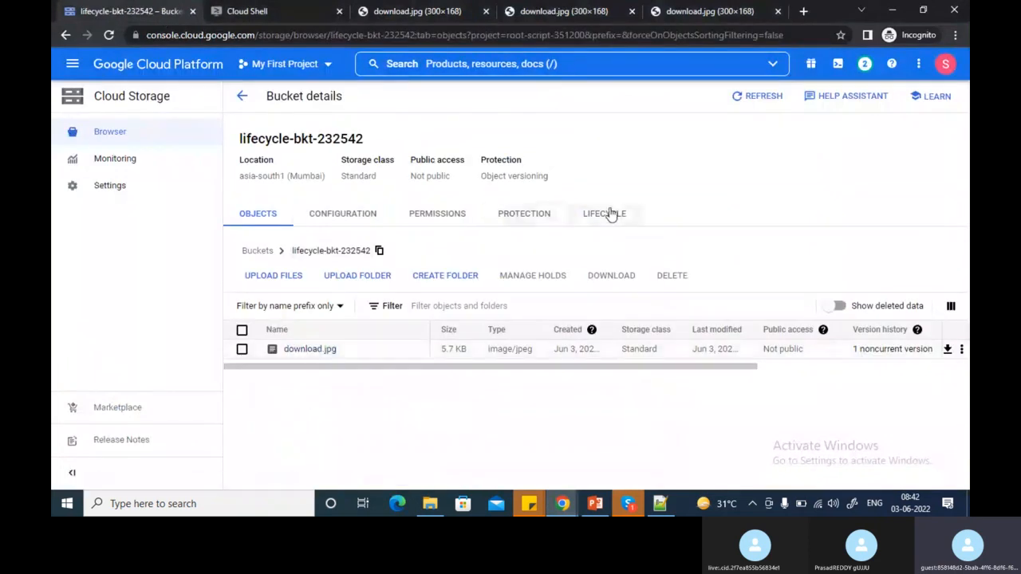
pyautogui.click(610, 214)
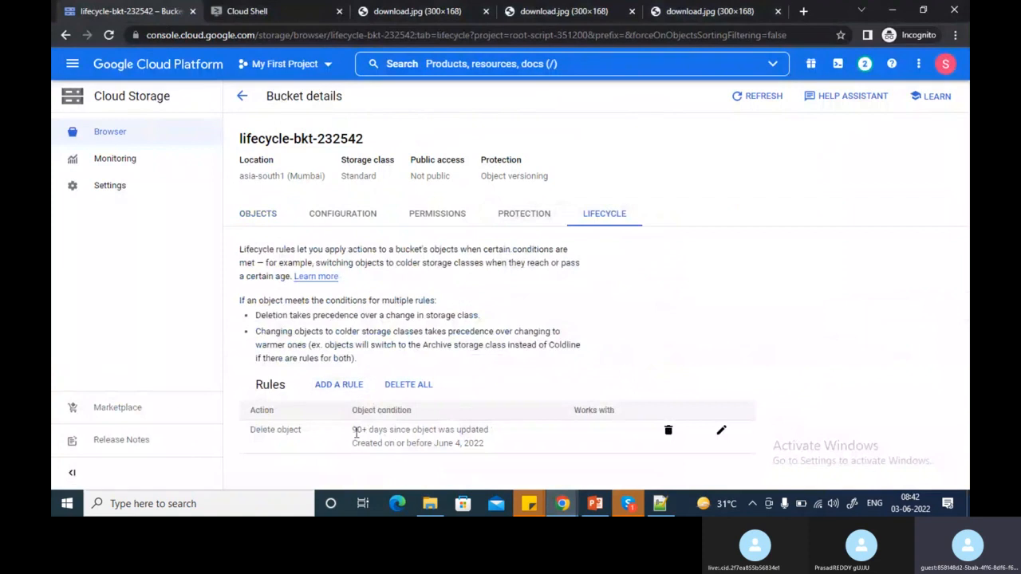
pyautogui.moveTo(354, 432); pyautogui.dragTo(486, 443)
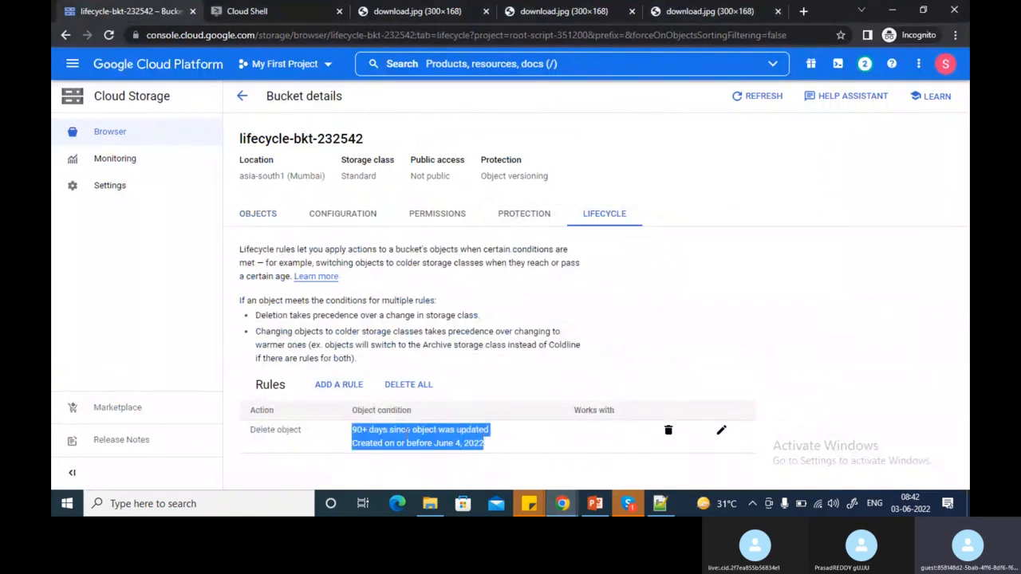
pyautogui.click(359, 430)
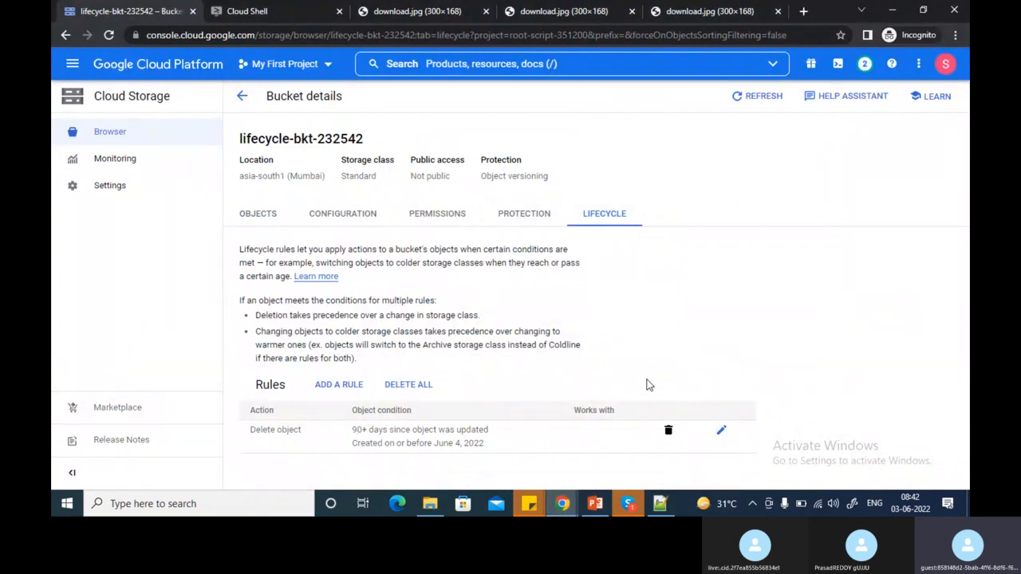
# Open the bucket's Delete object rule for editing and examine its Age, Created before and Live state conditions
pyautogui.click(722, 424)
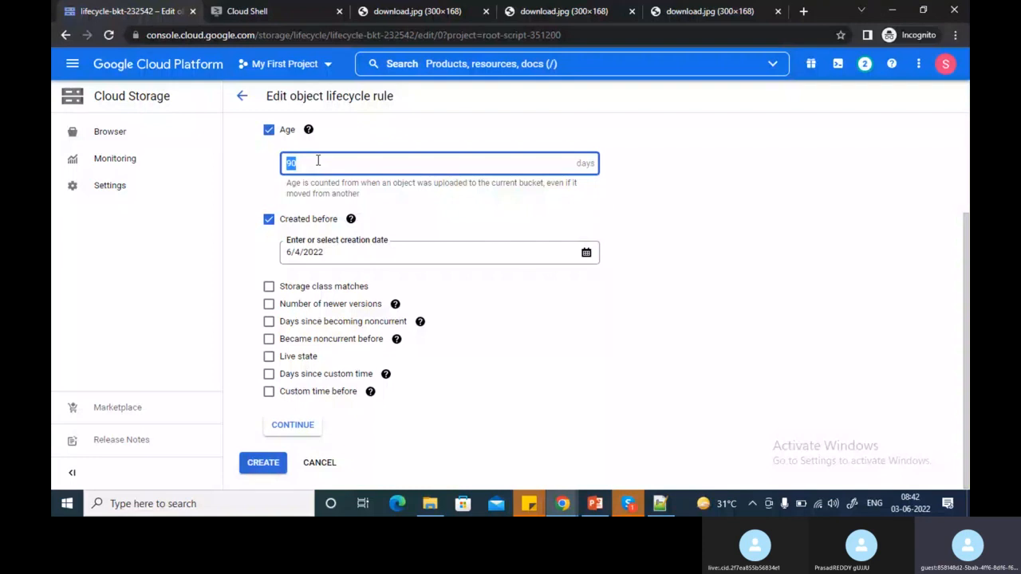
pyautogui.moveTo(340, 252); pyautogui.dragTo(285, 254)
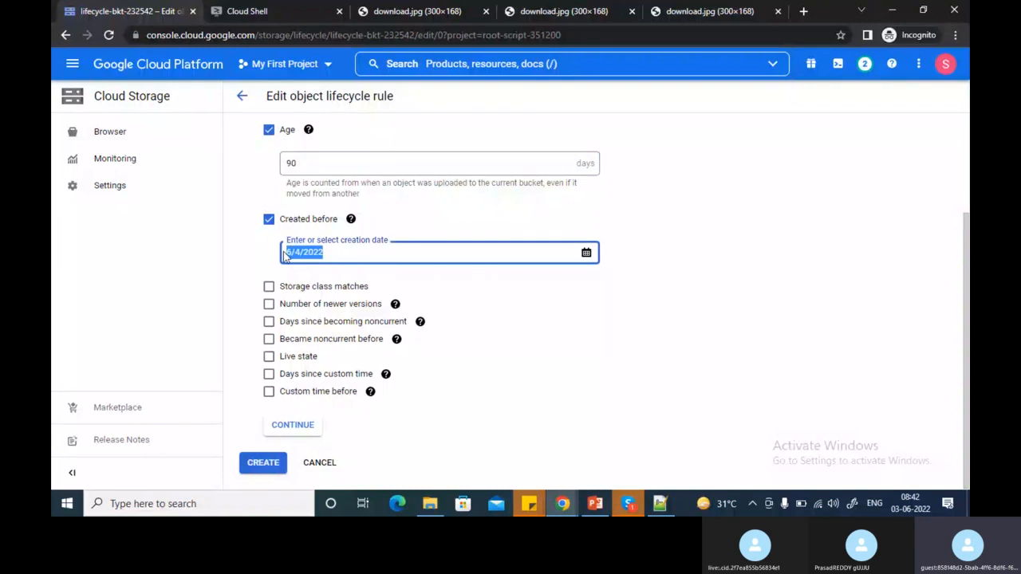
pyautogui.click(268, 358)
pyautogui.click(268, 340)
pyautogui.click(269, 340)
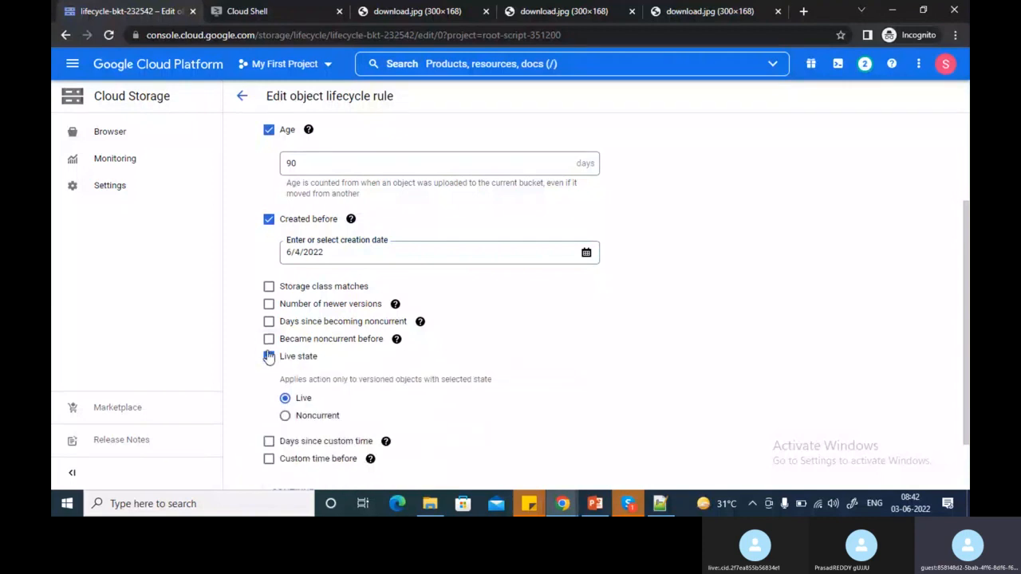
pyautogui.click(269, 358)
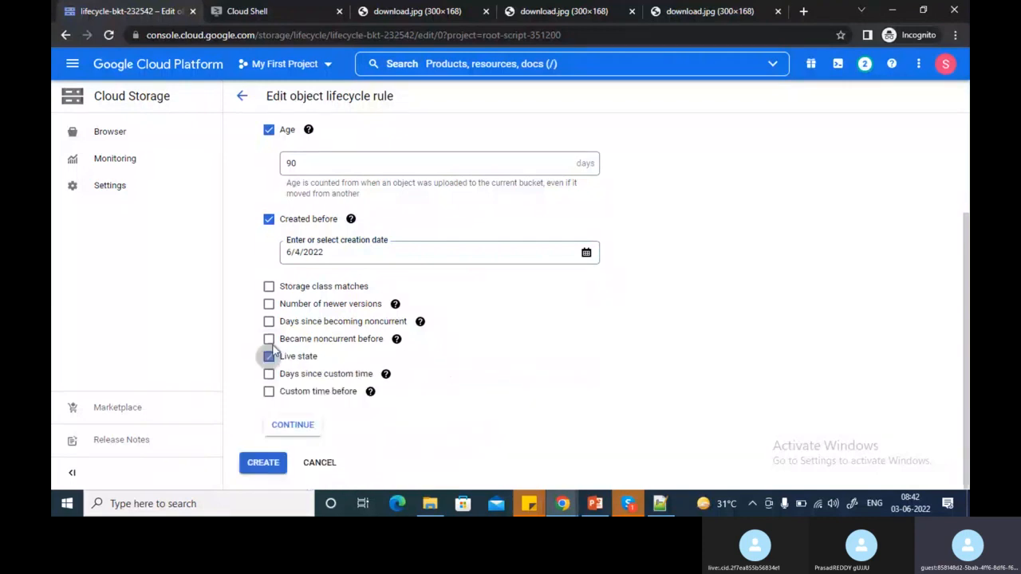
# Examine the Became noncurrent before date field and the Live state options, leaving both conditions unselected
pyautogui.click(270, 341)
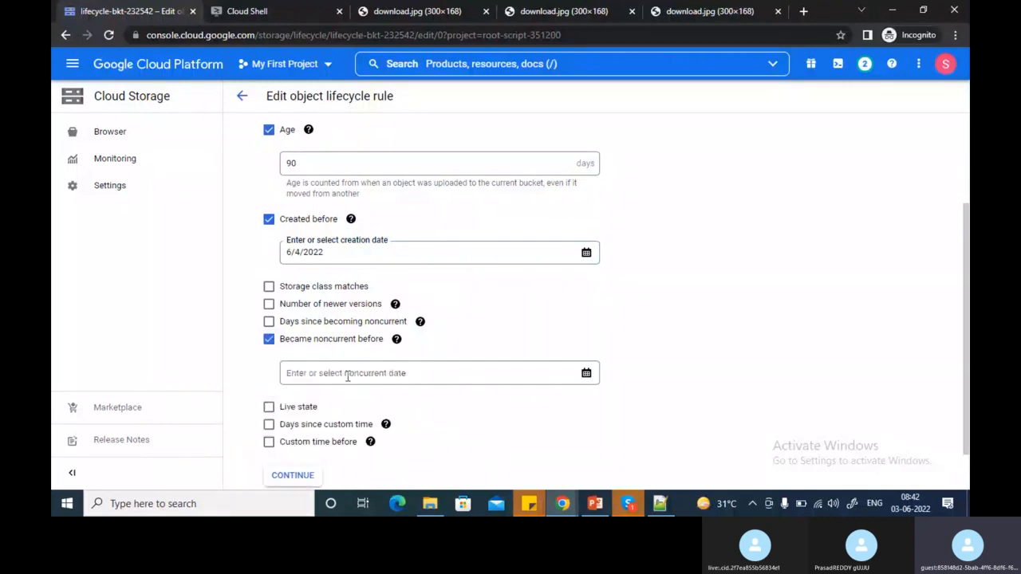
pyautogui.click(357, 375)
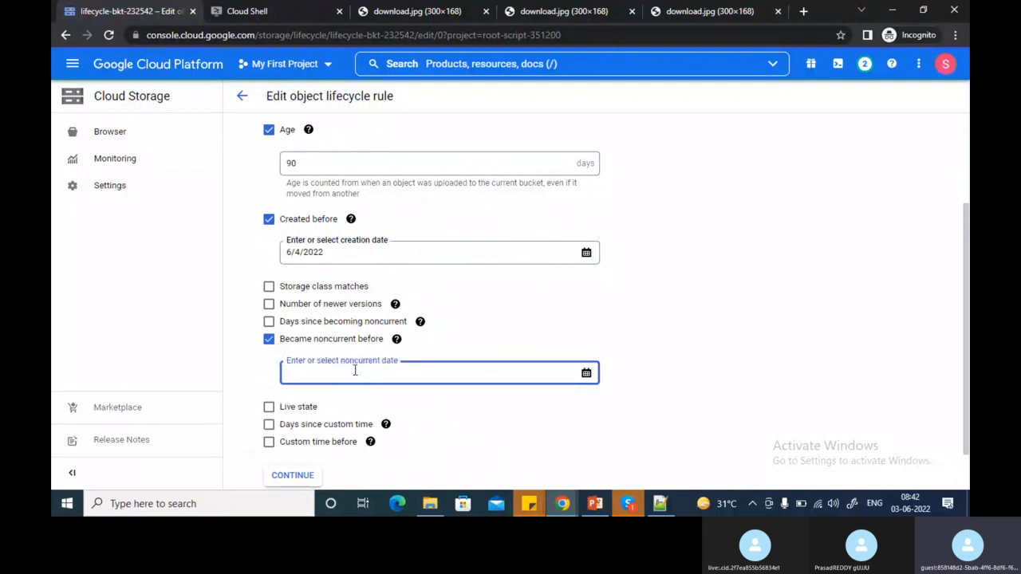
pyautogui.click(270, 340)
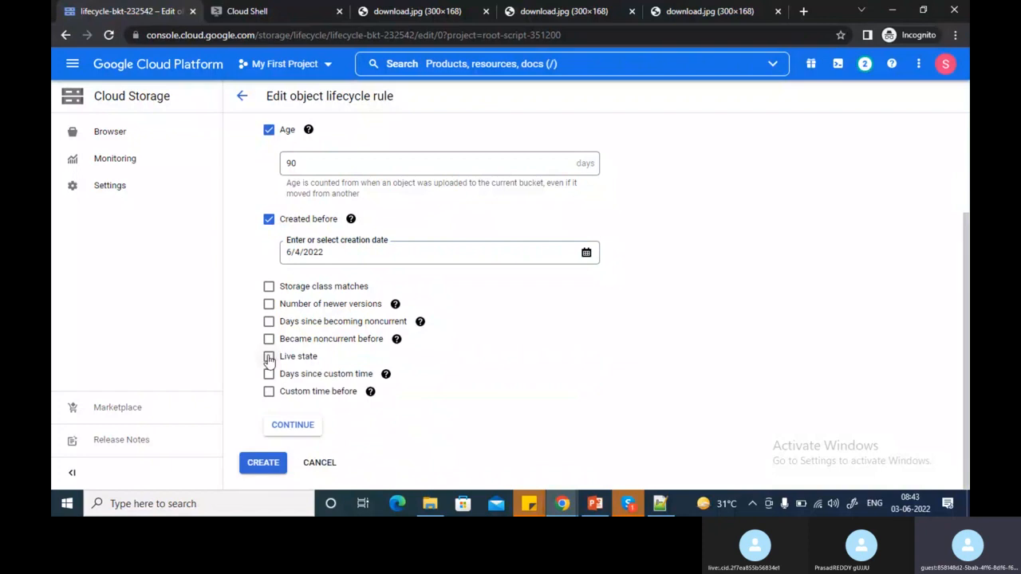
pyautogui.click(269, 358)
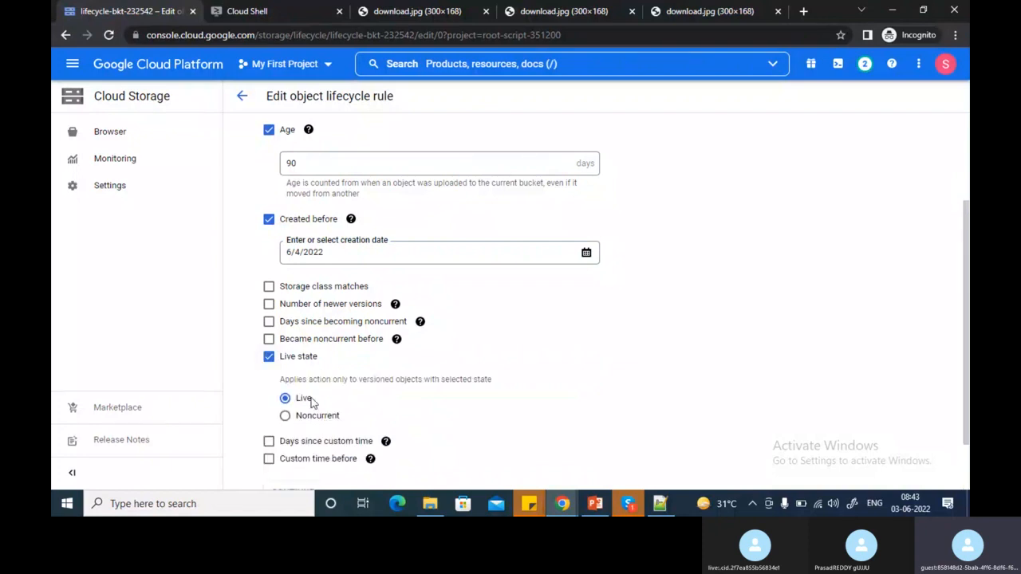
pyautogui.click(269, 357)
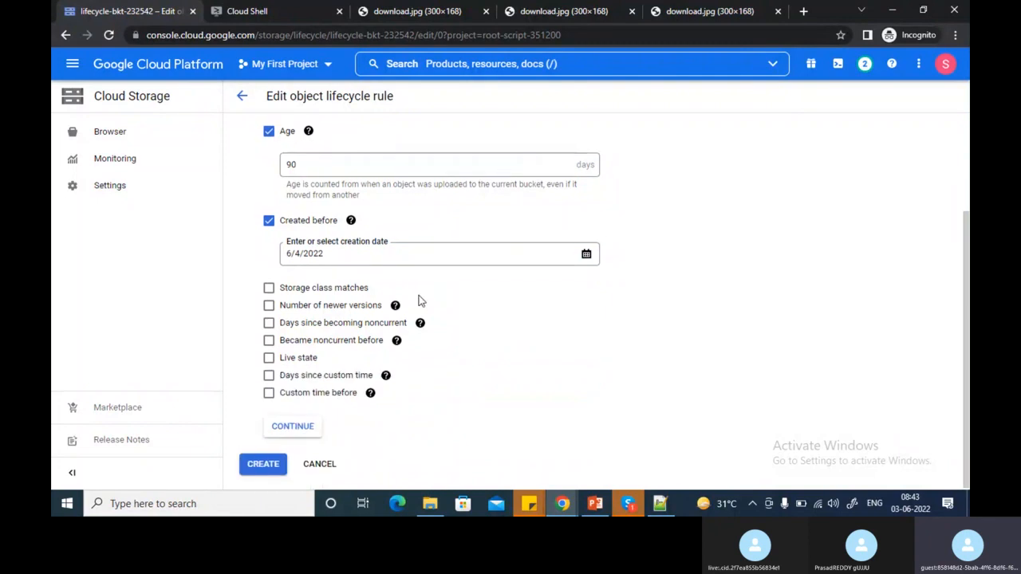
pyautogui.scroll(2, 420, 301)
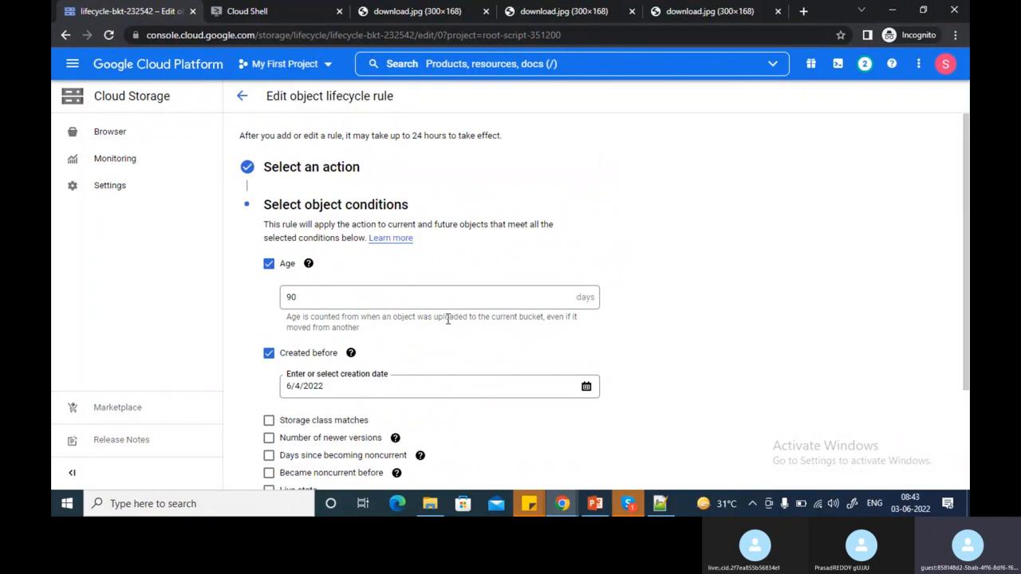
pyautogui.scroll(-2, 448, 318)
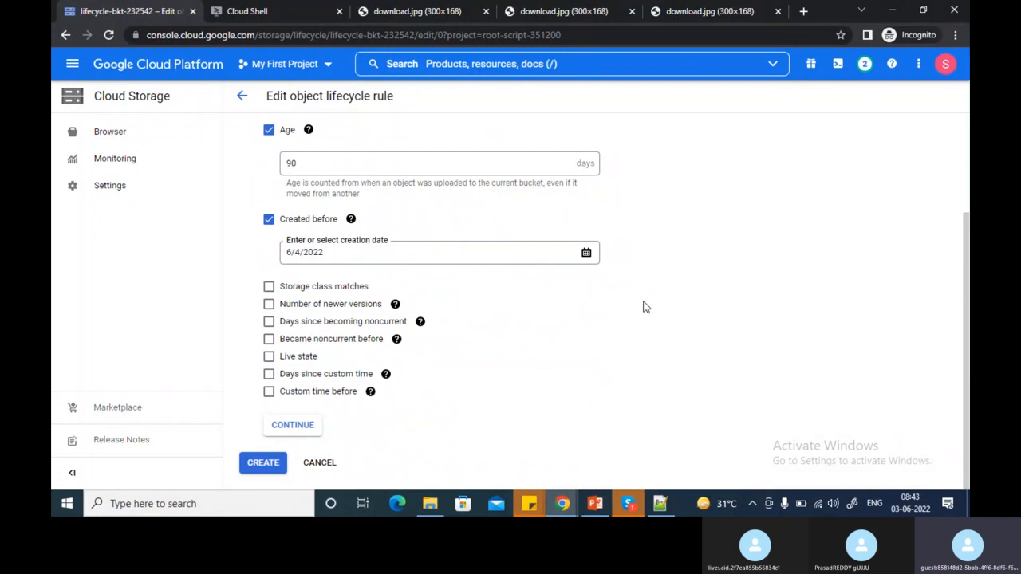
# Switch to the Cloud Shell Editor and create a new empty file
pyautogui.click(279, 9)
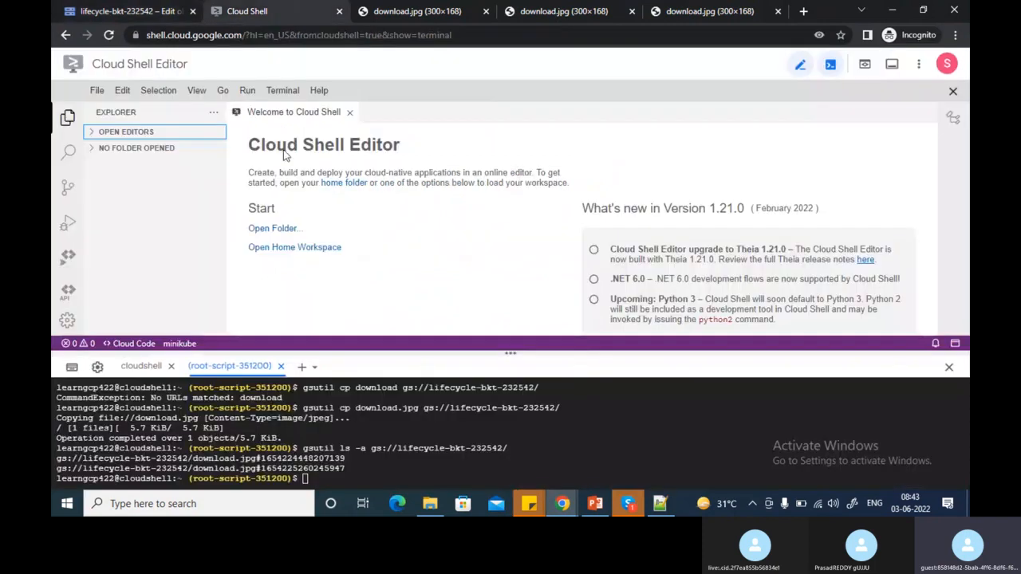
pyautogui.click(95, 92)
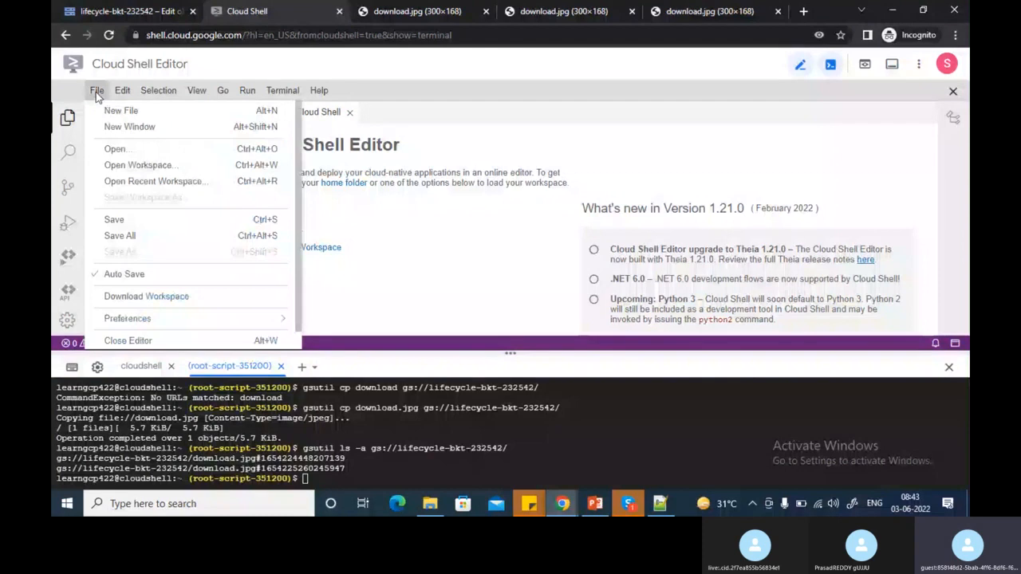
pyautogui.click(121, 110)
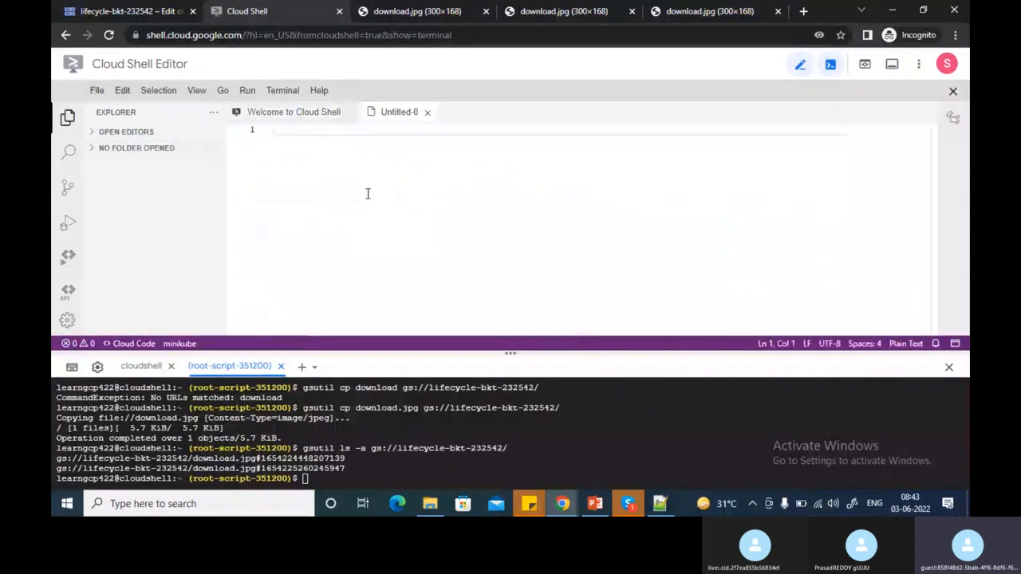
# Copy the gsutil lifecycle configuration JSON from the docs' example for deleting older versions
pyautogui.click(562, 504)
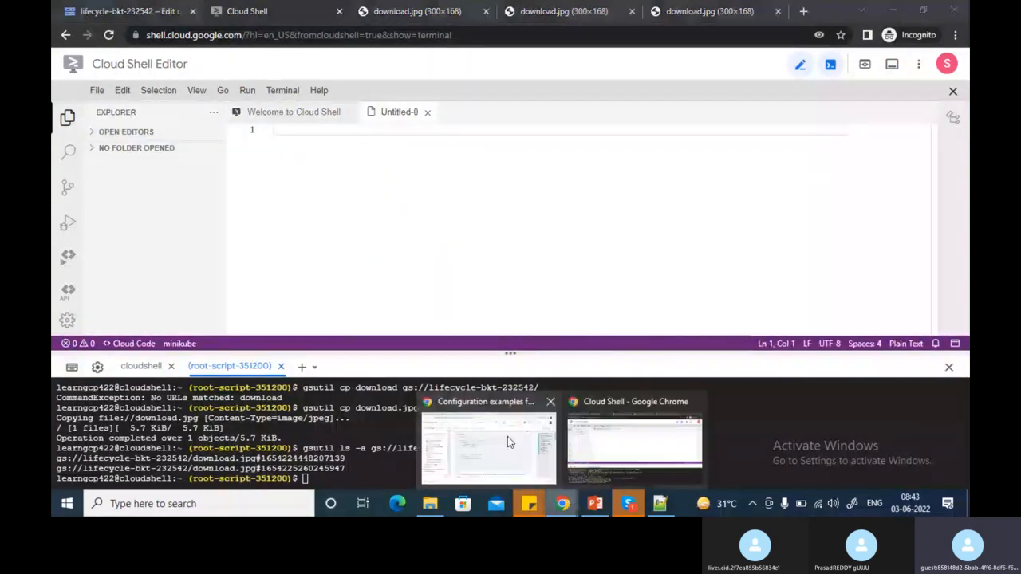
pyautogui.moveTo(507, 437)
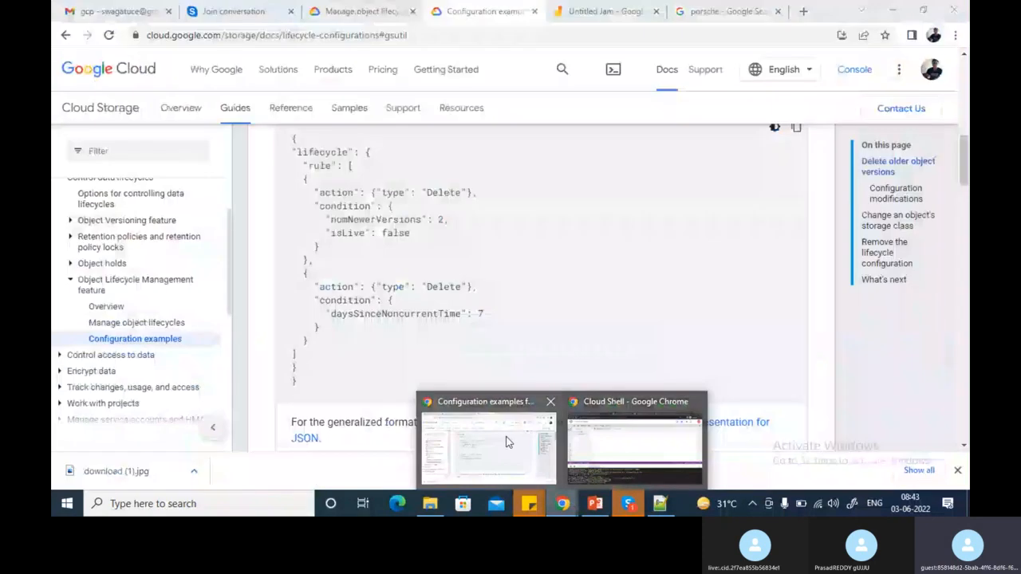
pyautogui.click(507, 442)
pyautogui.scroll(2, 370, 262)
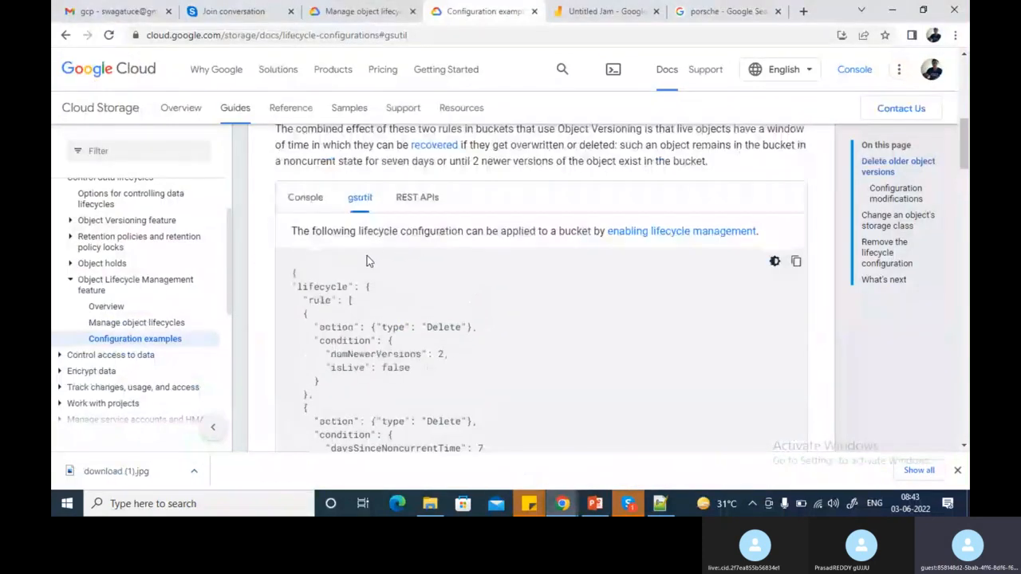
pyautogui.scroll(-1, 368, 259)
pyautogui.click(796, 193)
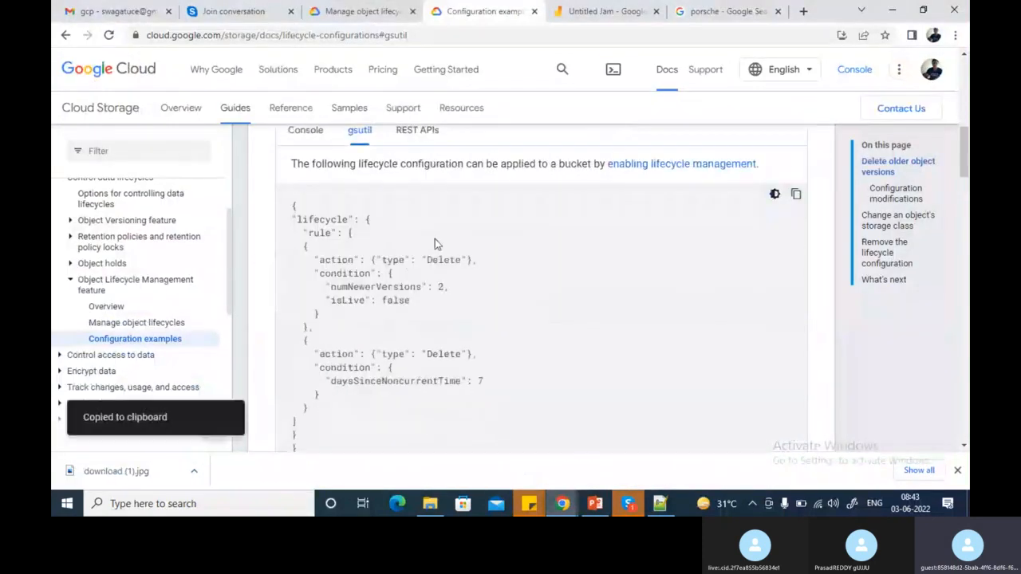
# Paste the copied lifecycle JSON into the new file in the Cloud Shell Editor and check its first rule's action
pyautogui.hotkey('alt', 'Tab')
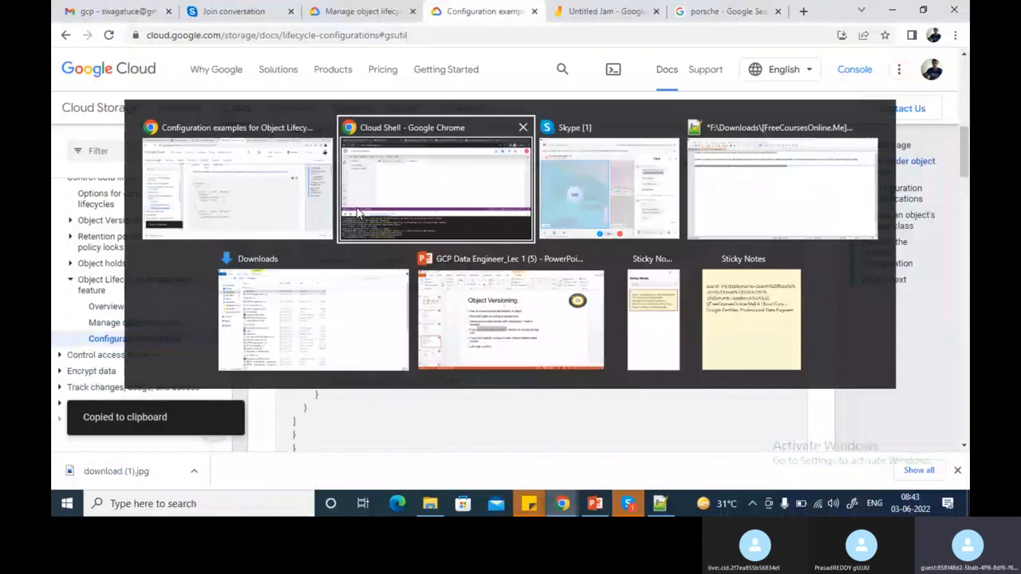
pyautogui.click(358, 212)
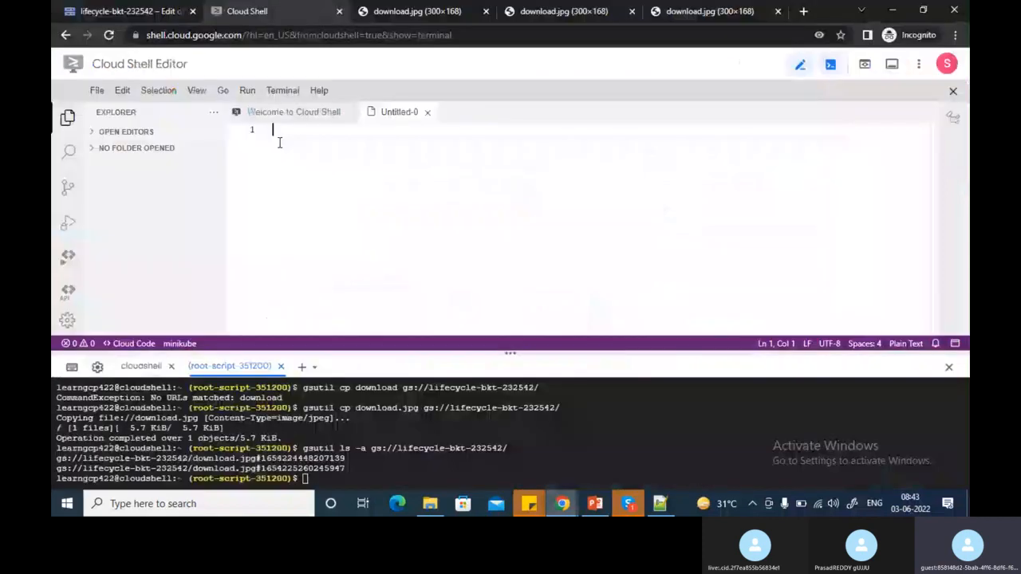
pyautogui.hotkey('ctrl', 'v')
pyautogui.scroll(2, 317, 269)
pyautogui.moveTo(325, 143); pyautogui.dragTo(433, 180)
pyautogui.click(396, 180)
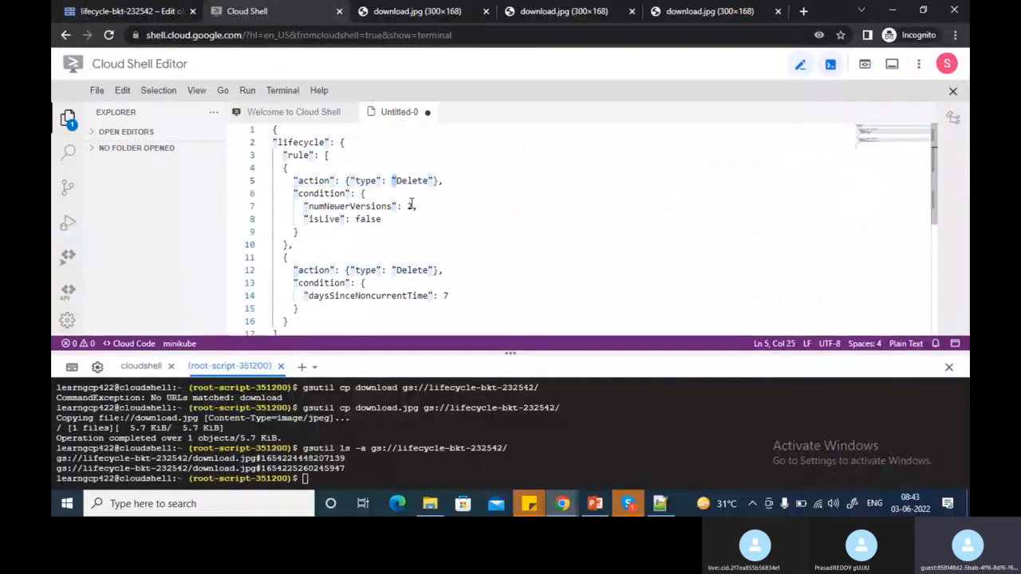
# Set numNewerVersions to 5 in the first delete rule of the lifecycle JSON
pyautogui.click(409, 206)
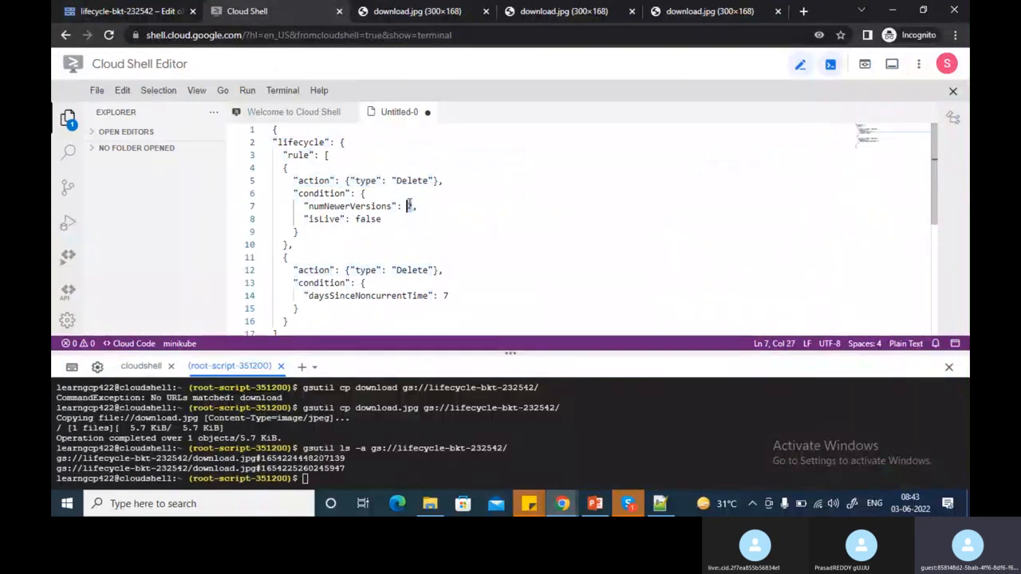
pyautogui.press('Delete')
pyautogui.write('5')
# Review the numNewerVersions and isLive conditions of the first delete rule
pyautogui.click(385, 219)
pyautogui.doubleClick(385, 220)
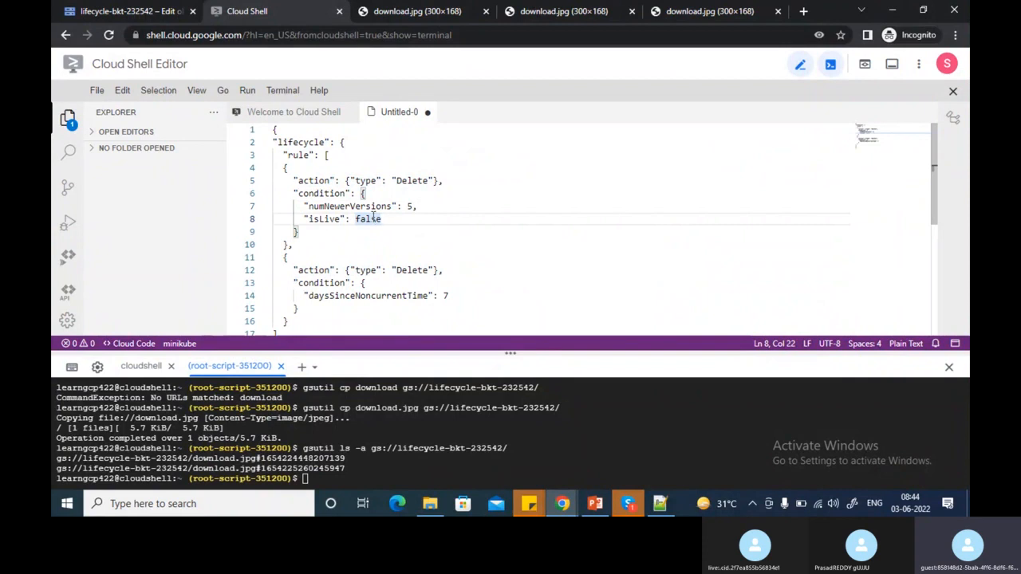
pyautogui.click(411, 206)
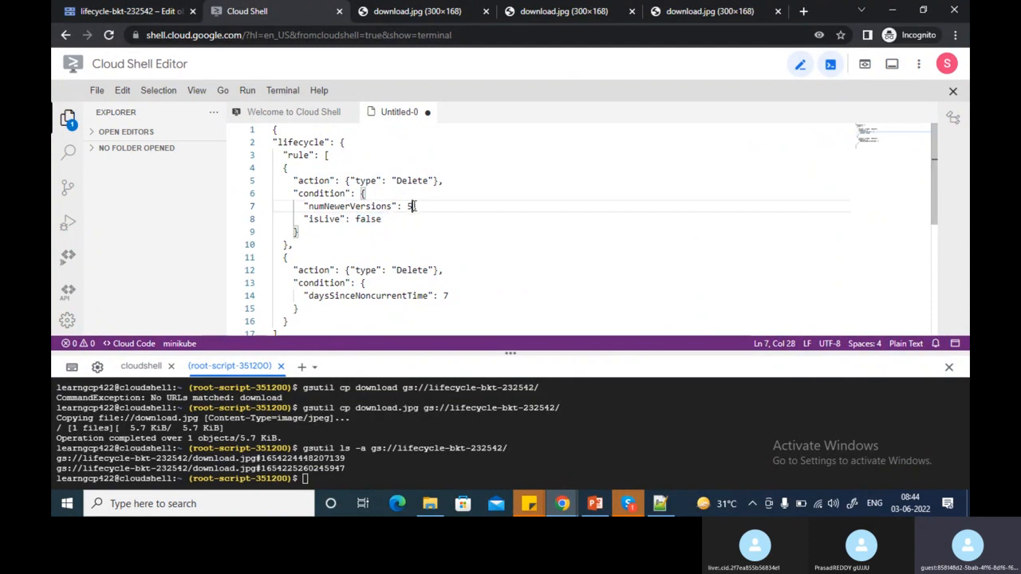
pyautogui.moveTo(415, 205); pyautogui.dragTo(311, 206)
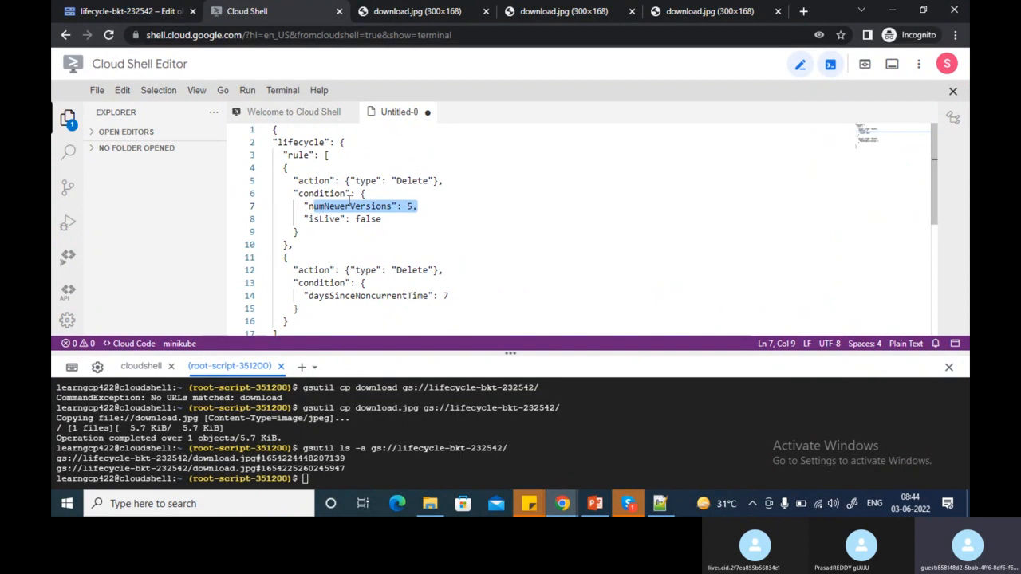
pyautogui.click(401, 218)
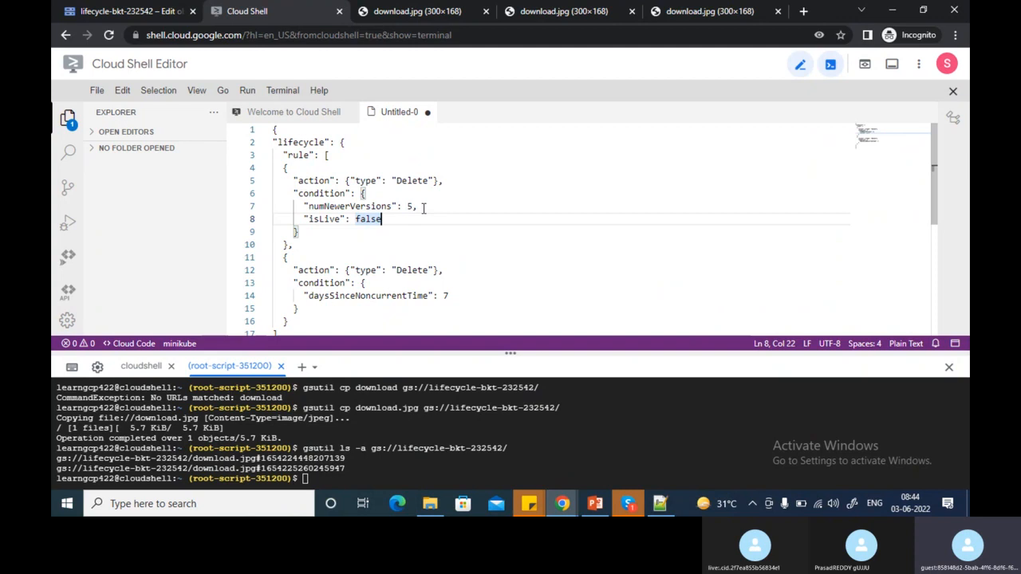
pyautogui.click(423, 207)
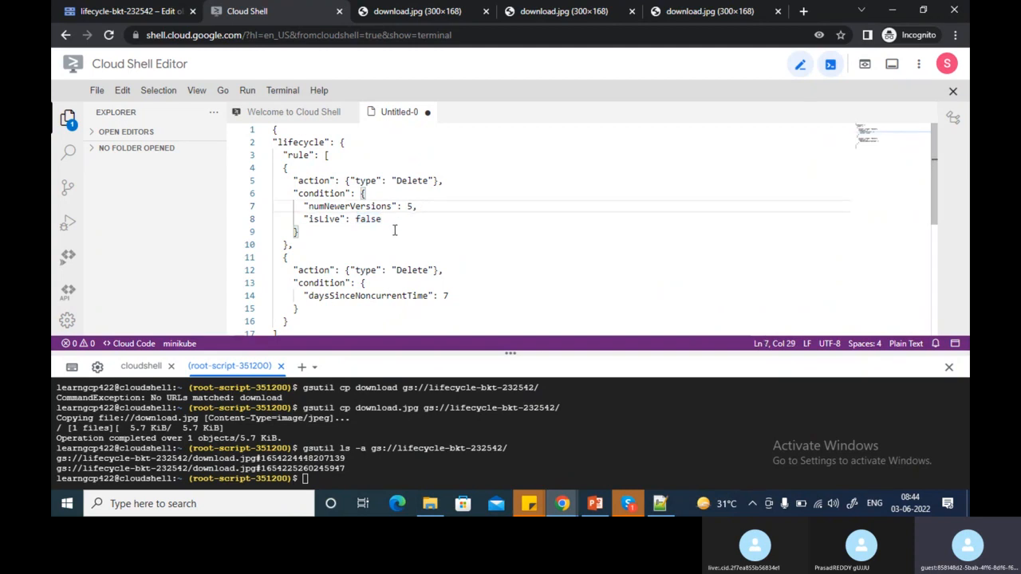
# Examine the daysSinceNoncurrentTime condition in the second delete rule
pyautogui.scroll(-1, 394, 230)
pyautogui.click(334, 274)
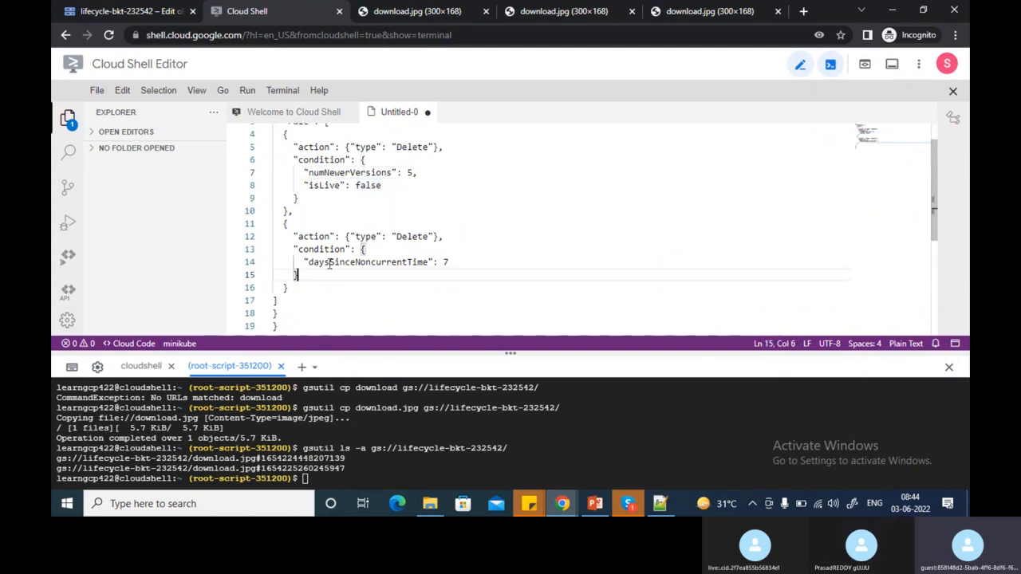
pyautogui.doubleClick(330, 263)
pyautogui.moveTo(351, 263); pyautogui.dragTo(396, 257)
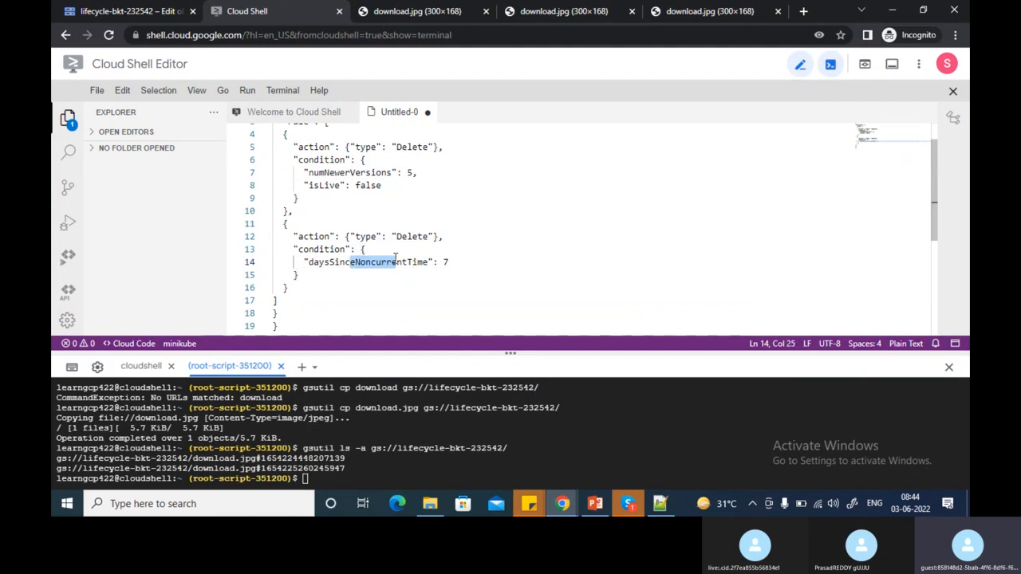
pyautogui.press('Down')
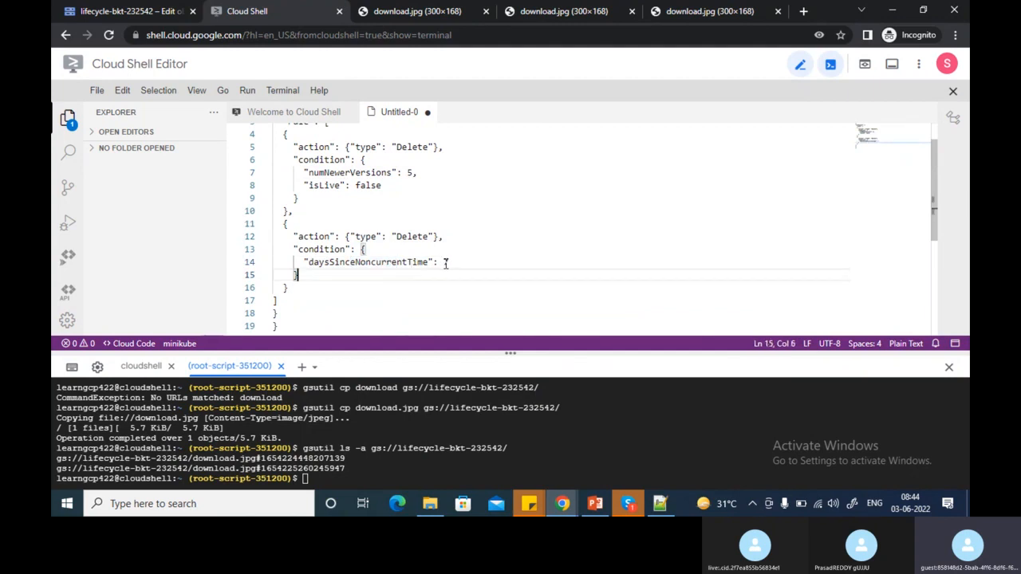
pyautogui.doubleClick(445, 263)
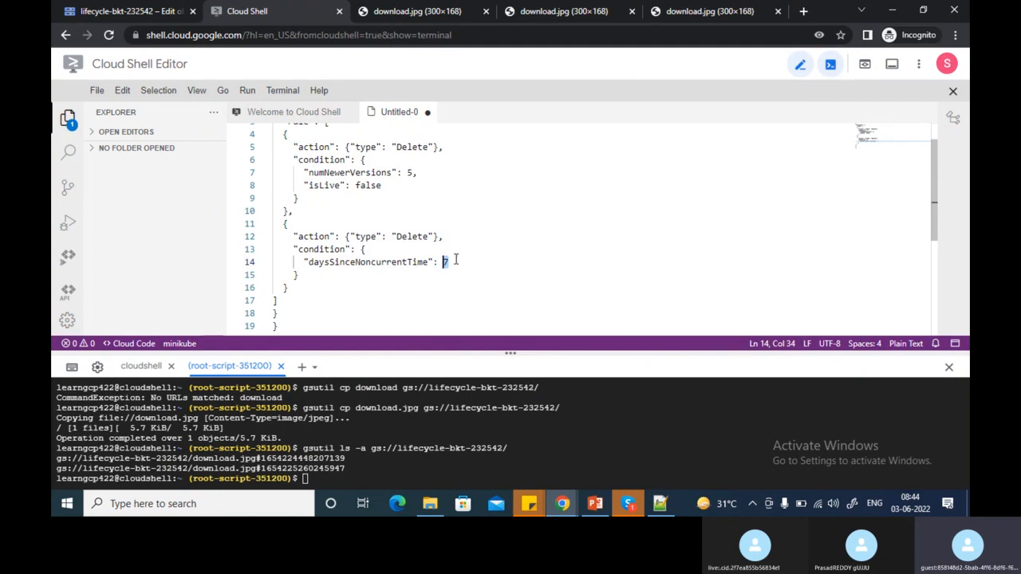
pyautogui.click(364, 276)
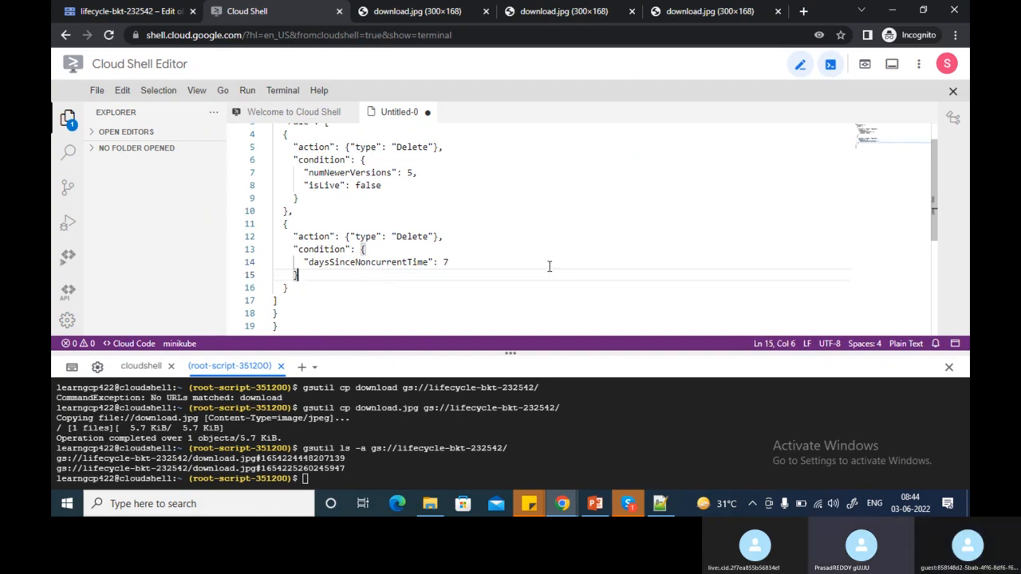
# Compare the first rule's isLive condition with the download.jpg versions listed in the terminal
pyautogui.moveTo(341, 186); pyautogui.dragTo(307, 185)
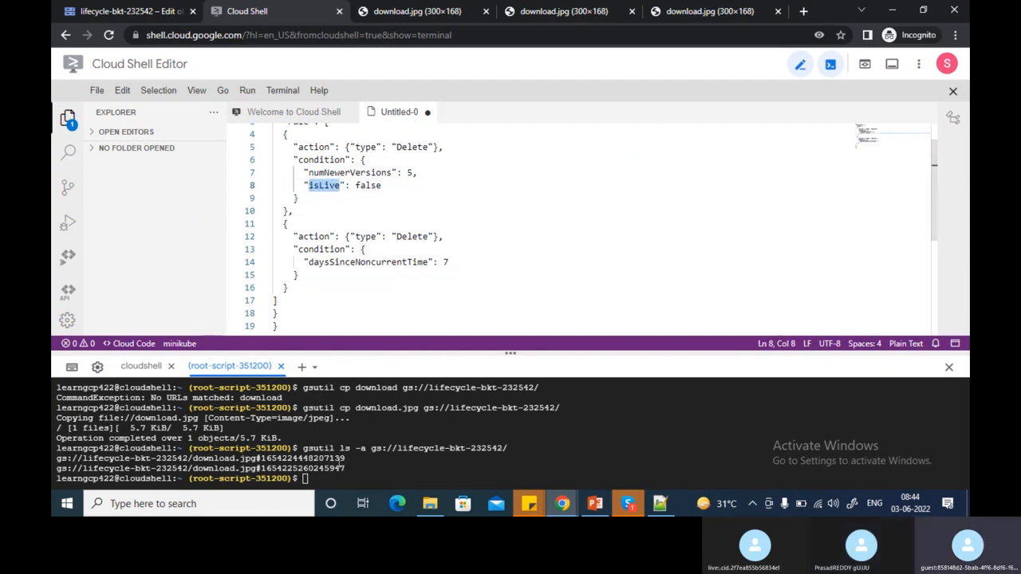
pyautogui.moveTo(346, 469); pyautogui.dragTo(55, 458)
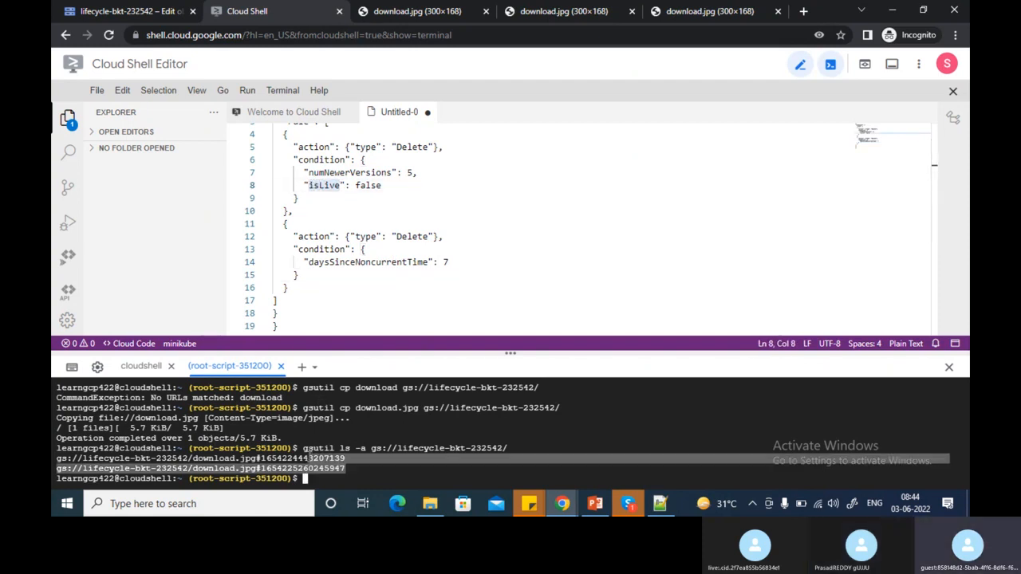
pyautogui.click(318, 198)
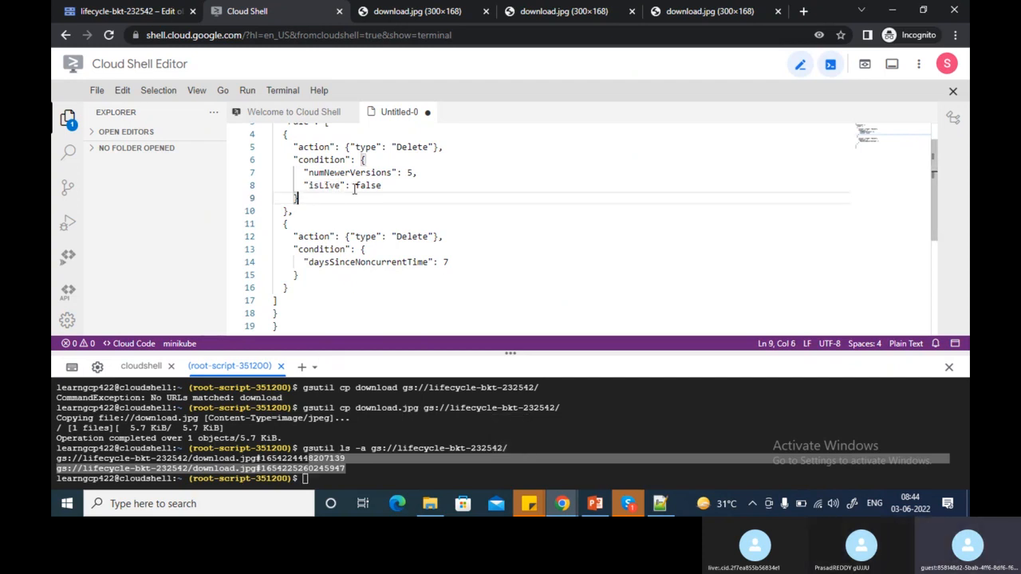
# Save the lifecycle configuration in the home directory as bkt_lifecycle.json
pyautogui.click(383, 185)
pyautogui.moveTo(383, 185); pyautogui.dragTo(359, 185)
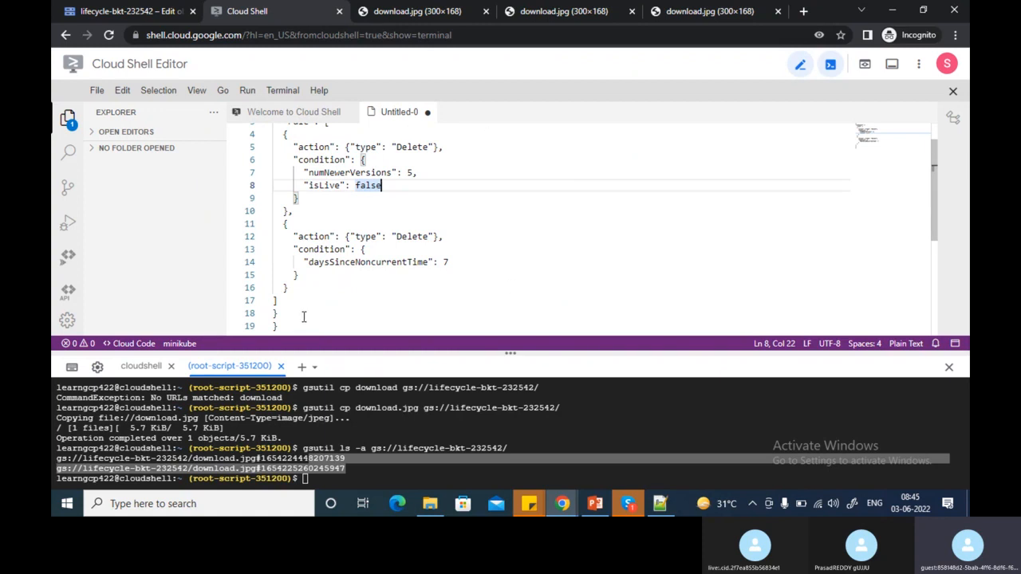
pyautogui.scroll(1, 311, 315)
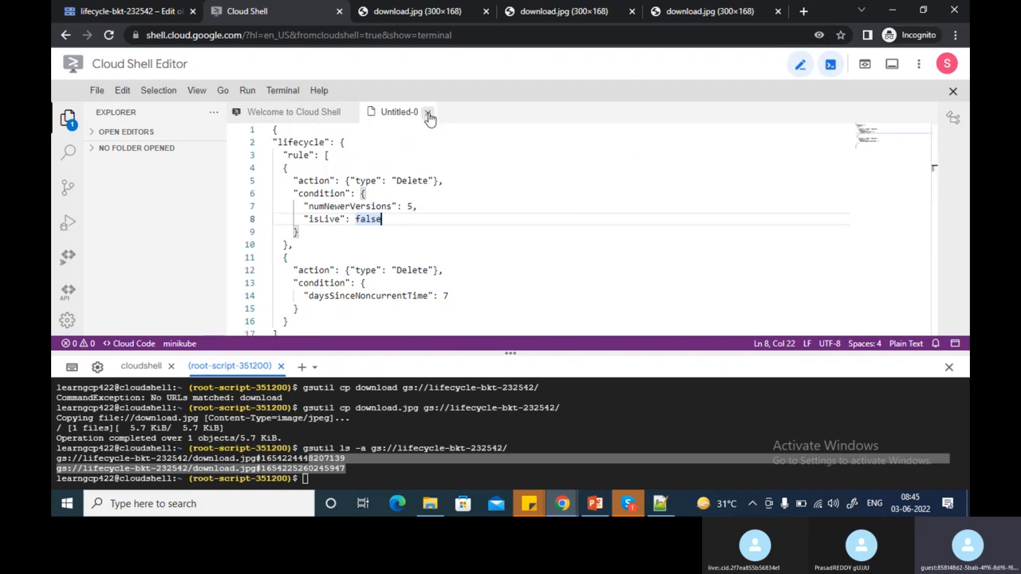
pyautogui.hotkey('ctrl', 's')
pyautogui.scroll(-2, 428, 207)
pyautogui.tripleClick(436, 262)
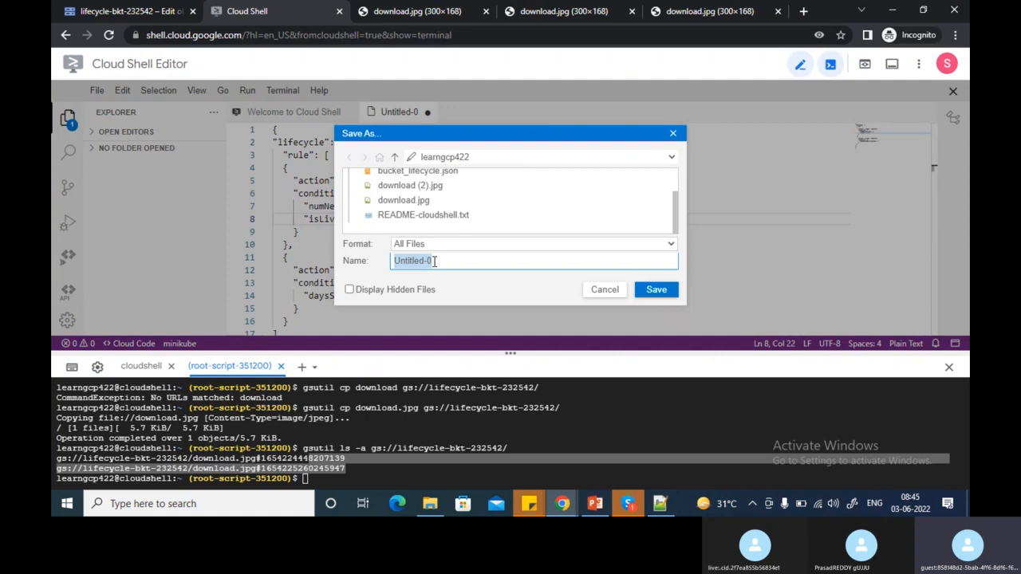
pyautogui.write('bkt_lifecy')
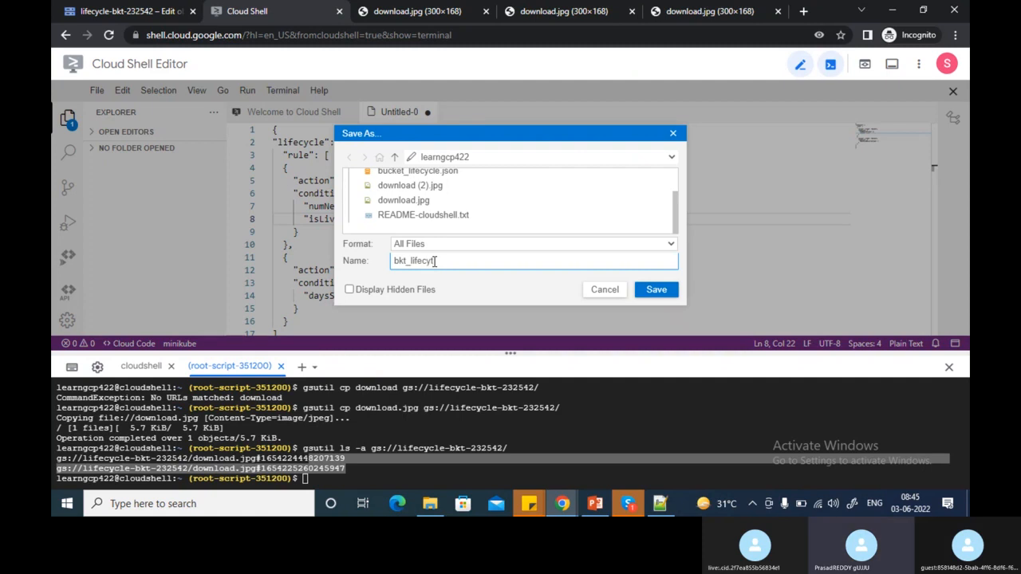
pyautogui.write('cle.json')
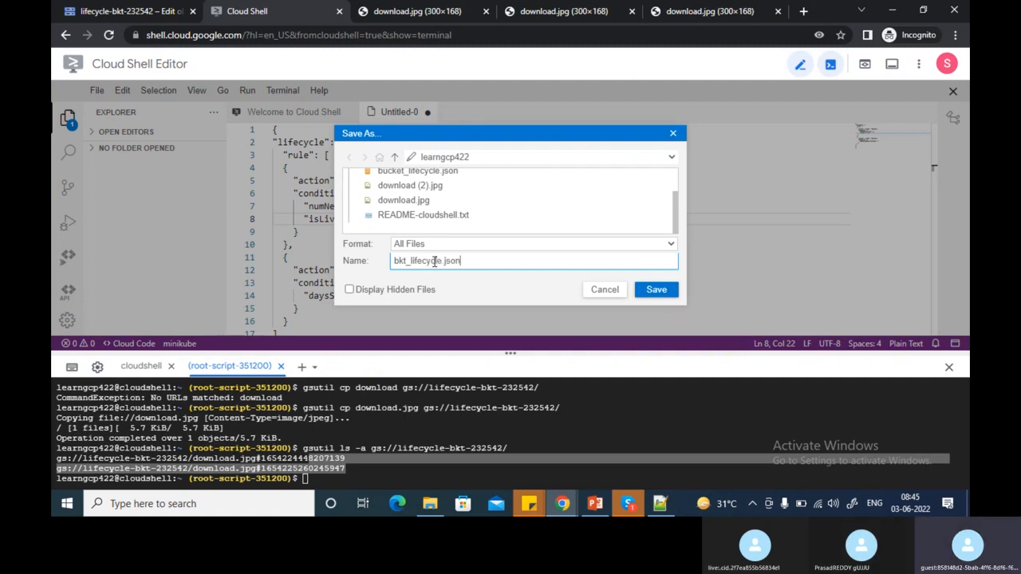
pyautogui.click(656, 295)
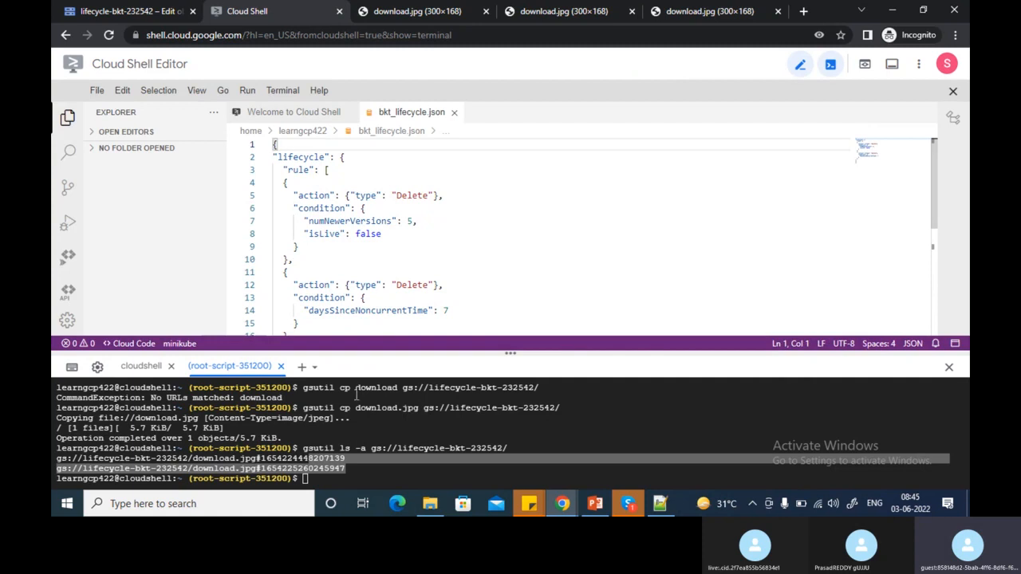
# Enlarge the terminal area and list the home directory's files to locate bkt_lifecycle.json
pyautogui.click(324, 476)
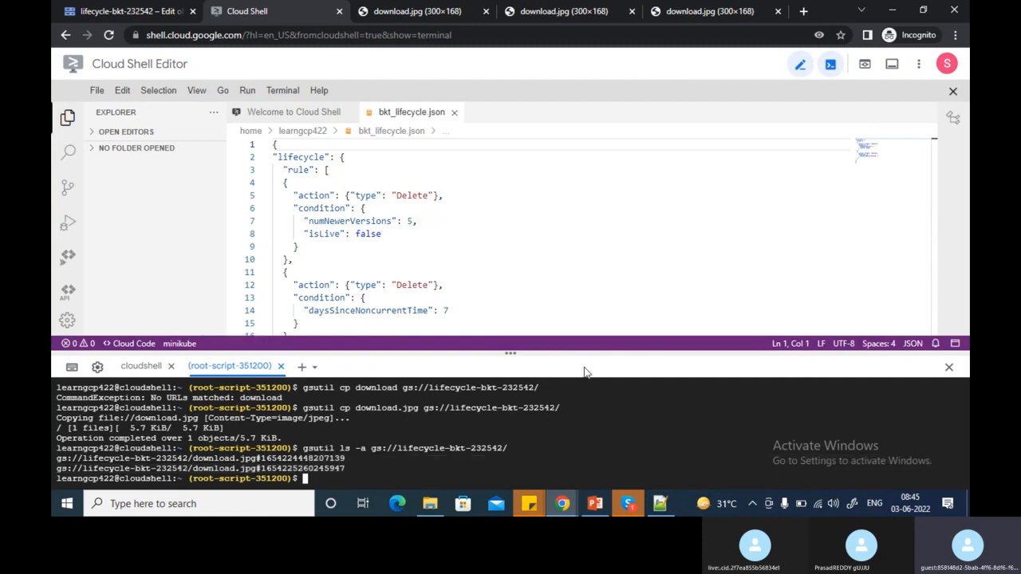
pyautogui.moveTo(580, 353); pyautogui.dragTo(579, 271)
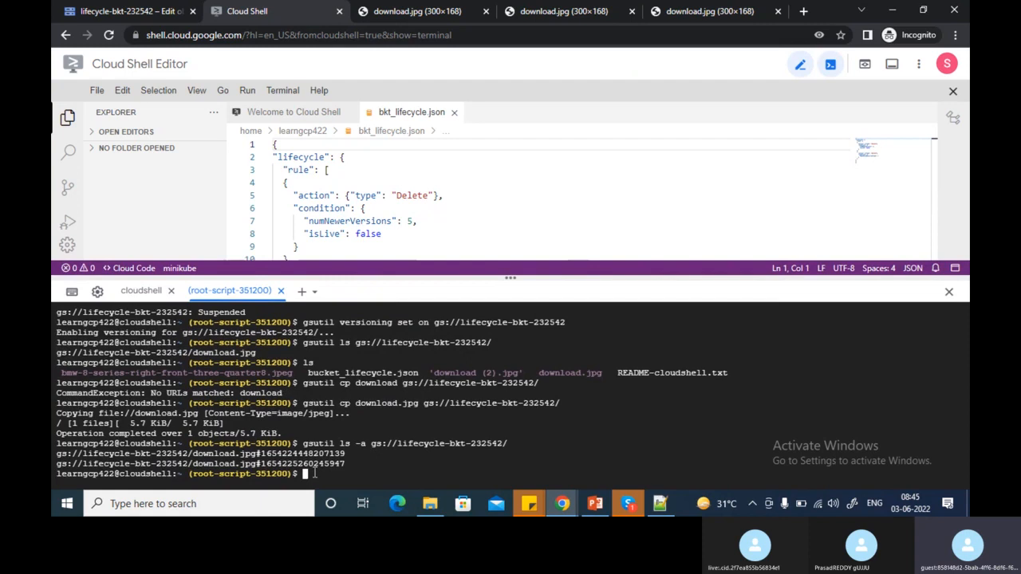
pyautogui.write('ls')
pyautogui.press('Return')
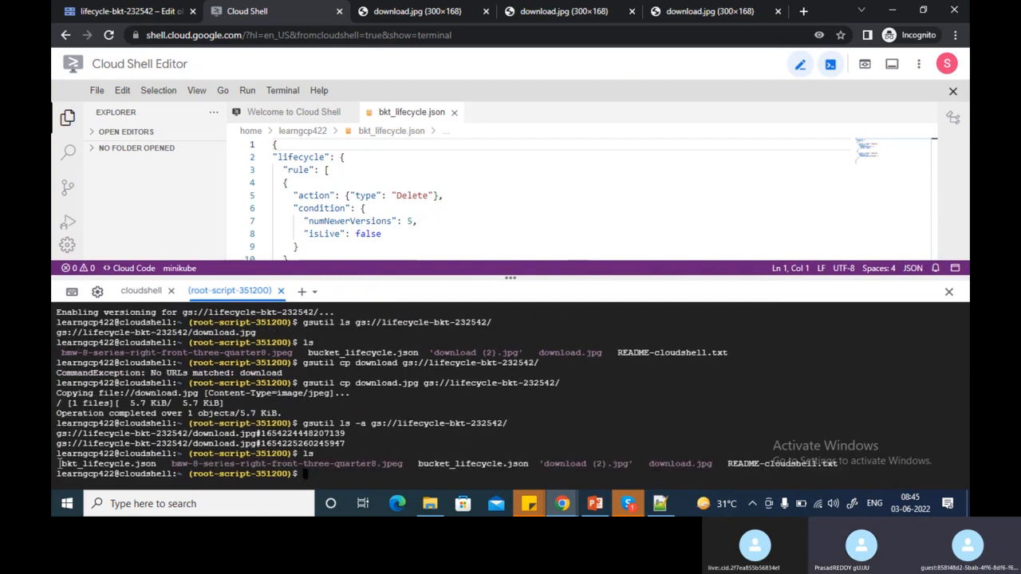
pyautogui.moveTo(62, 463); pyautogui.dragTo(157, 463)
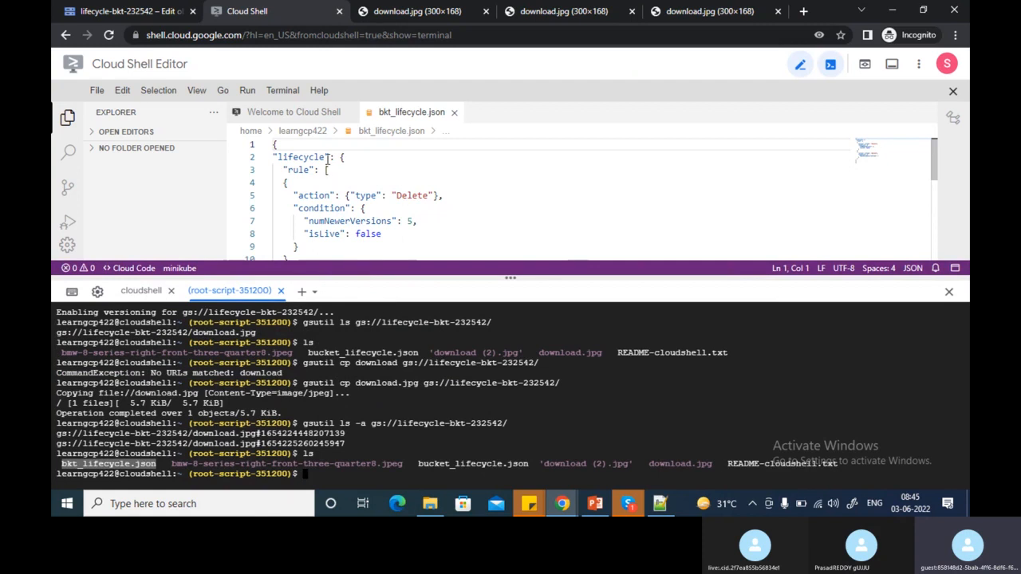
# Apply bkt_lifecycle.json to the bucket by running gsutil lifecycle set bkt_lifecycle.json gs://lifecycle-bkt-232542
pyautogui.scroll(-1, 334, 192)
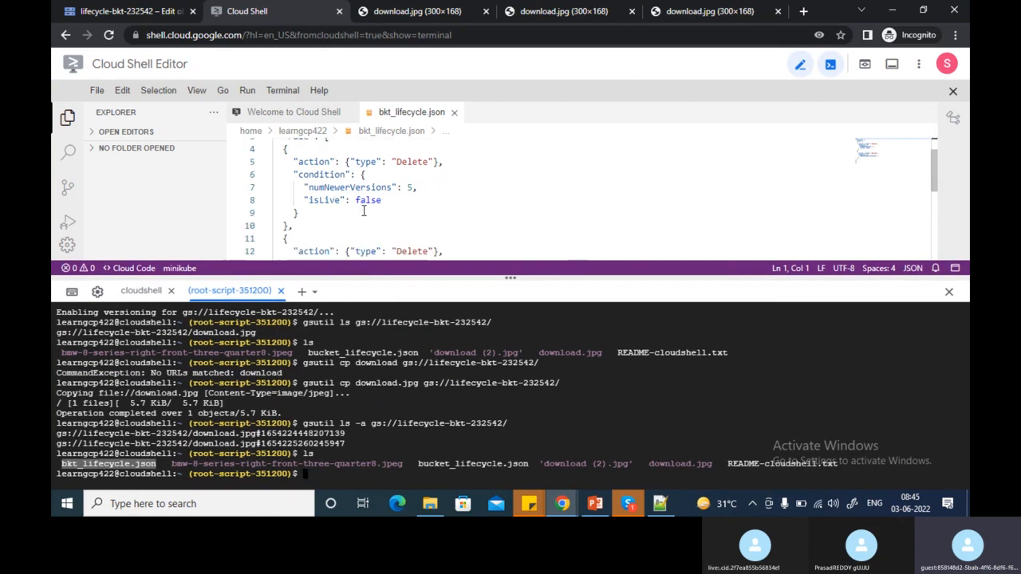
pyautogui.scroll(-1, 351, 210)
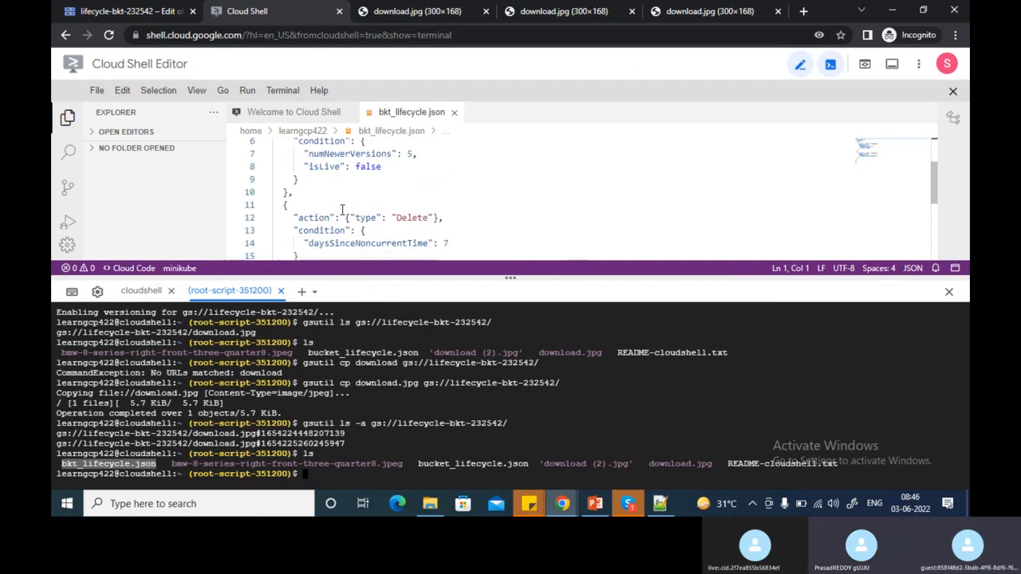
pyautogui.scroll(-2, 342, 209)
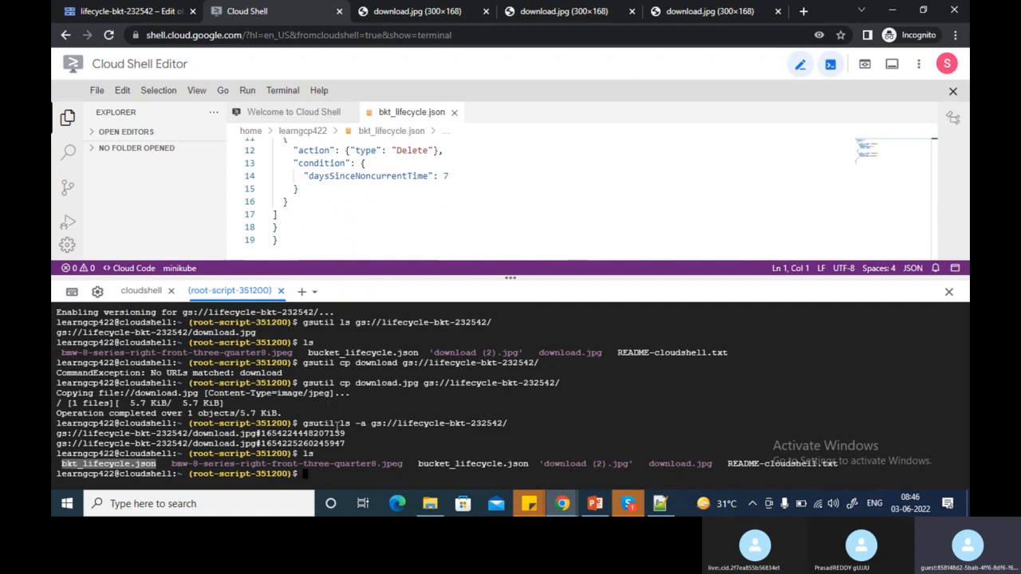
pyautogui.write('gs')
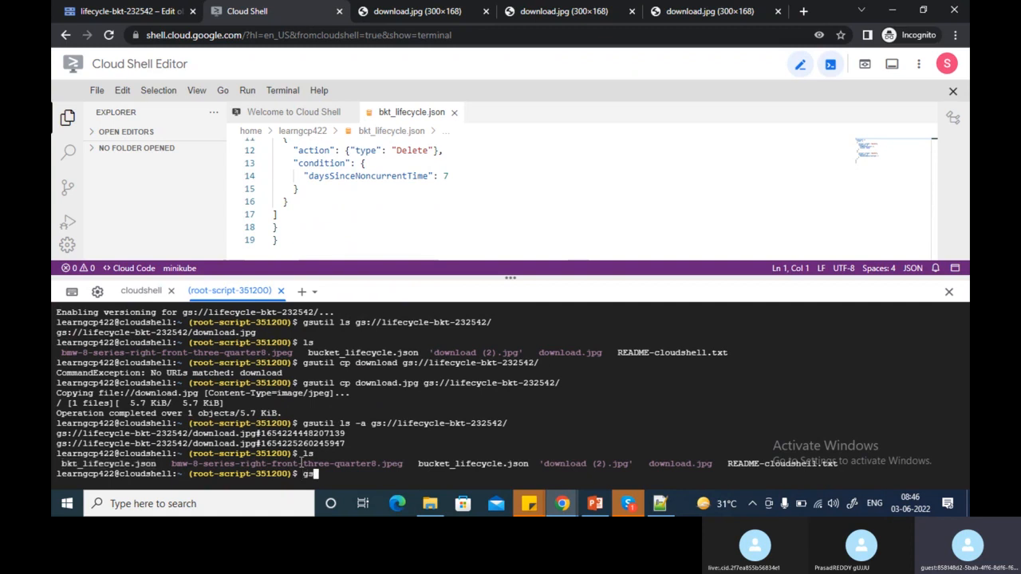
pyautogui.write('util lifec')
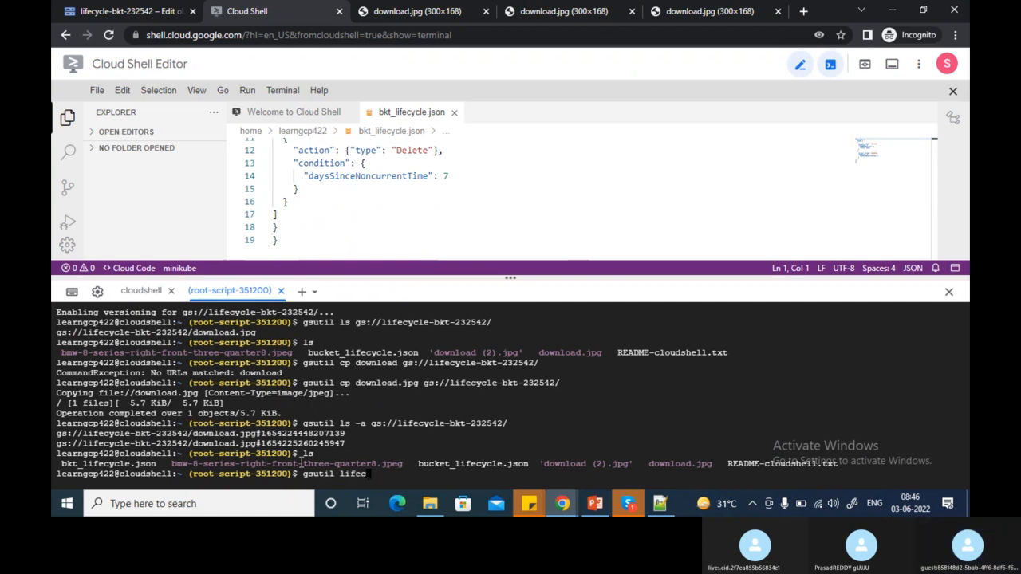
pyautogui.write('ycle set bu')
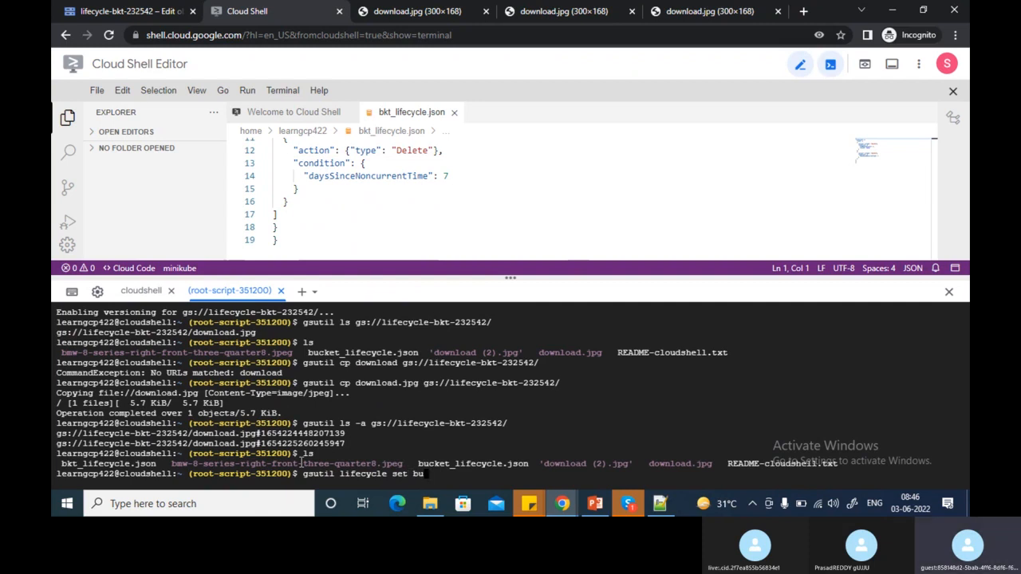
pyautogui.press('BackSpace')
pyautogui.write('kt')
pyautogui.press('Tab')
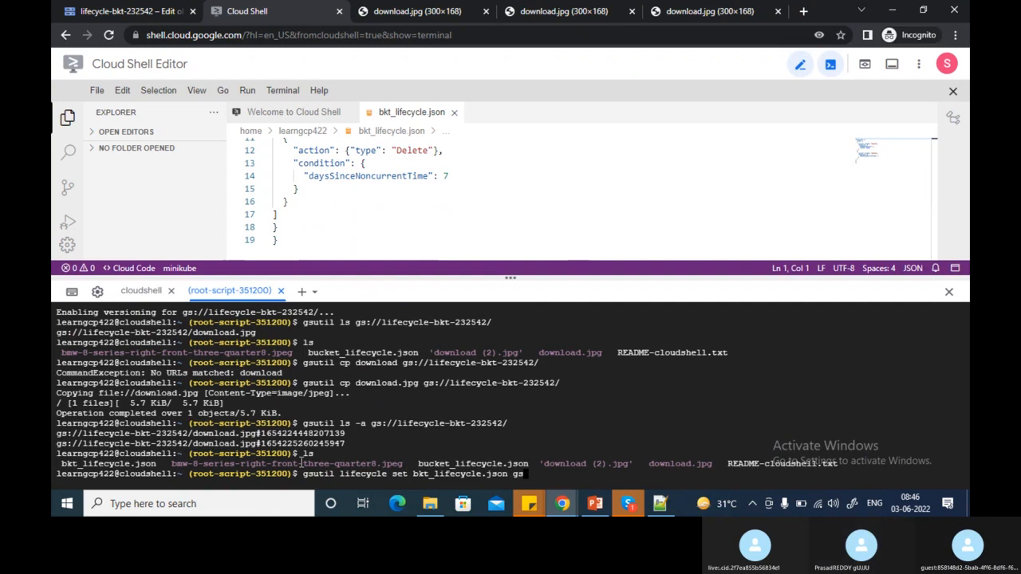
pyautogui.write('gs://life')
pyautogui.press('Tab')
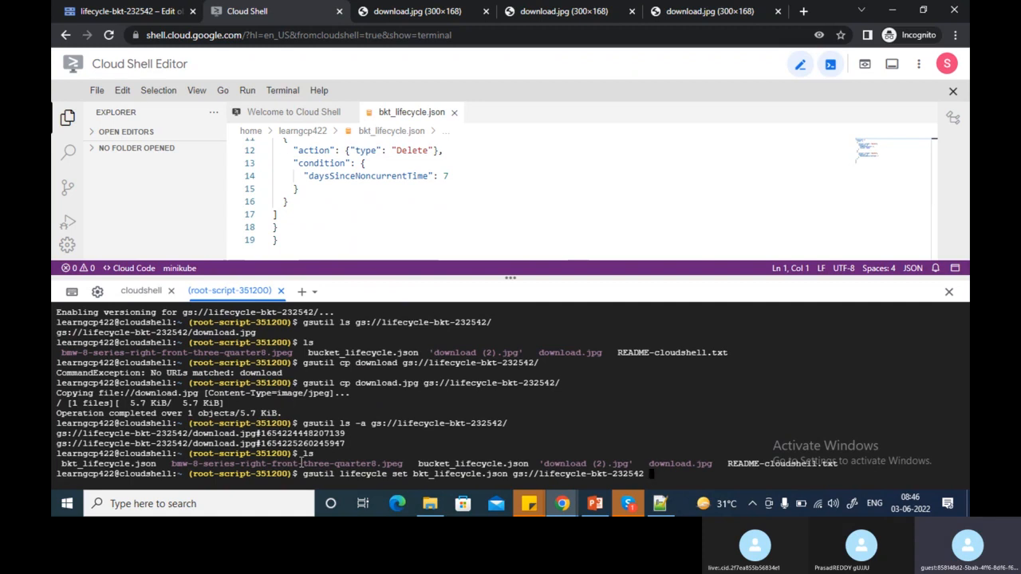
pyautogui.press('Return')
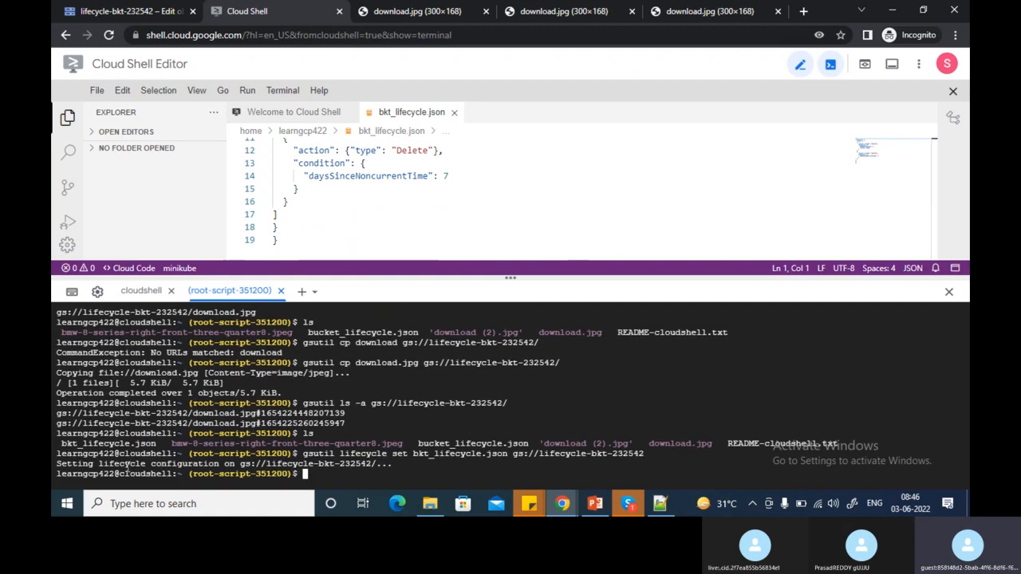
# Examine the actions and object conditions of both delete rules in the lifecycle settings of lifecycle-bkt-232542
pyautogui.click(128, 11)
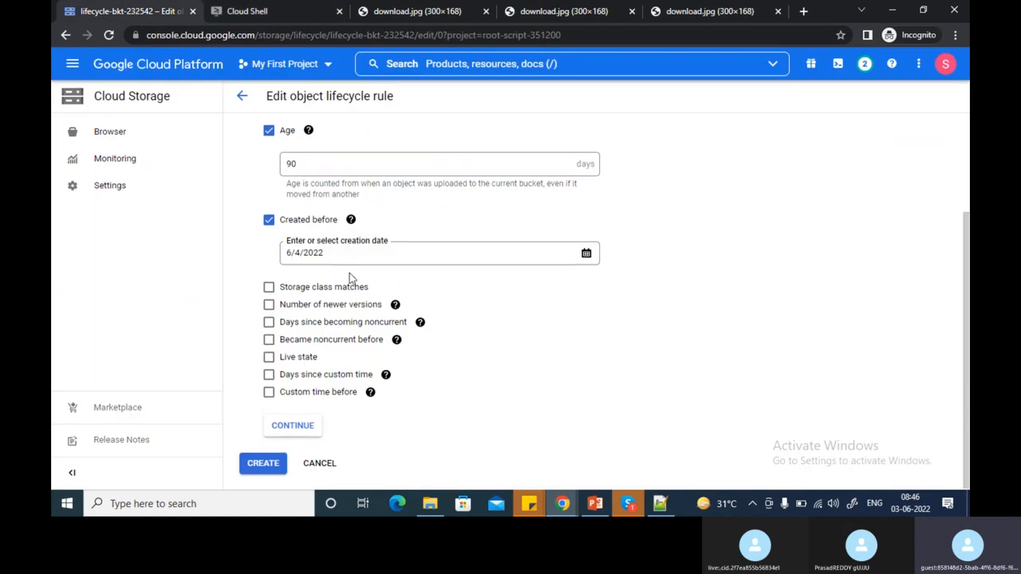
pyautogui.hotkey('alt', 'Left')
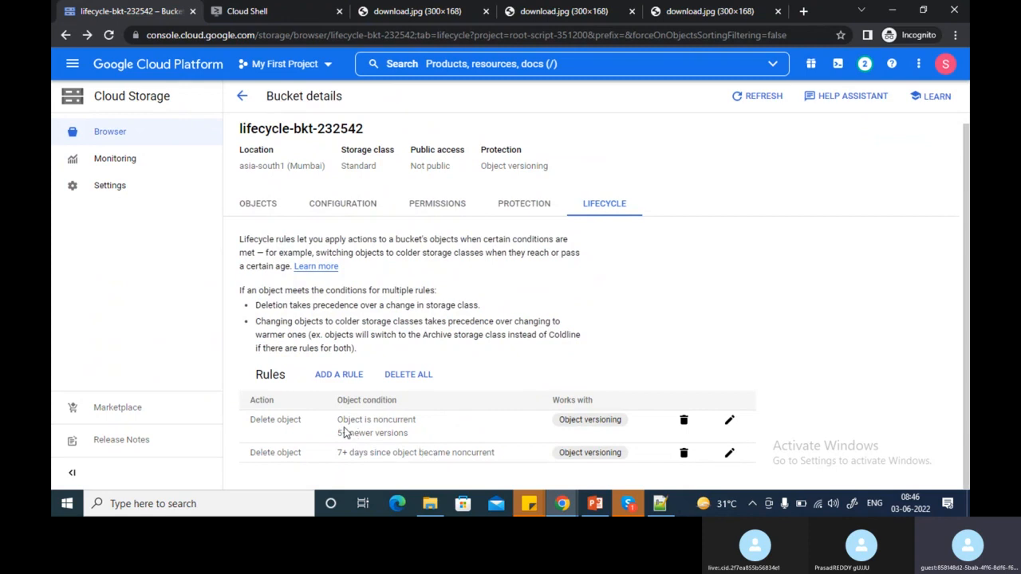
pyautogui.moveTo(338, 420); pyautogui.dragTo(414, 420)
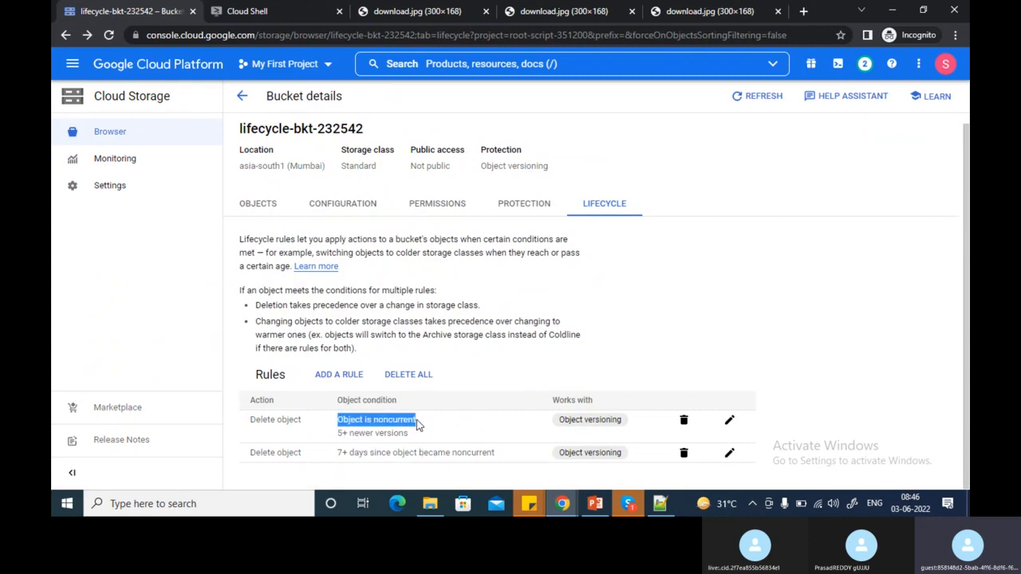
pyautogui.moveTo(338, 433); pyautogui.dragTo(405, 432)
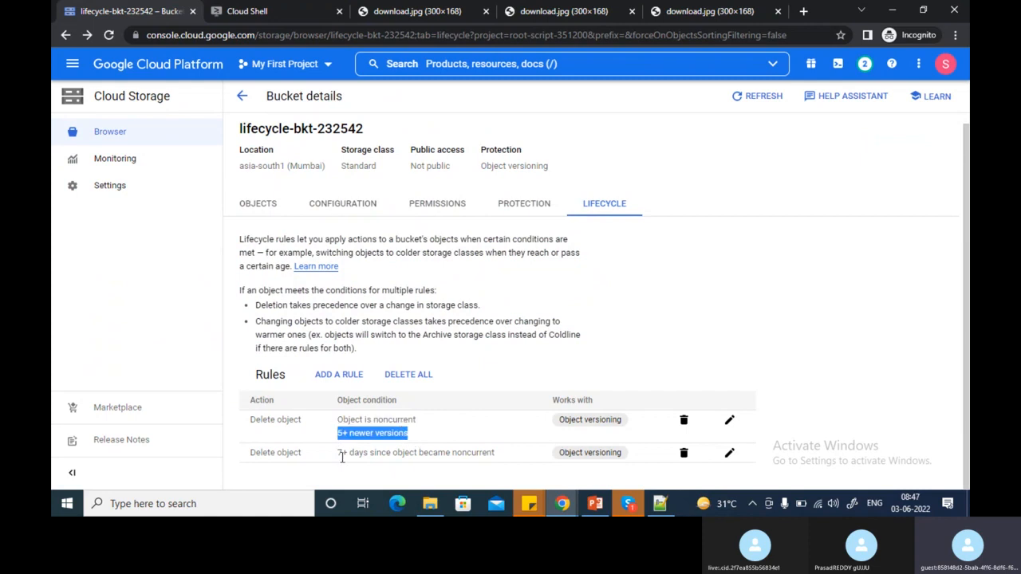
pyautogui.moveTo(338, 452); pyautogui.dragTo(494, 453)
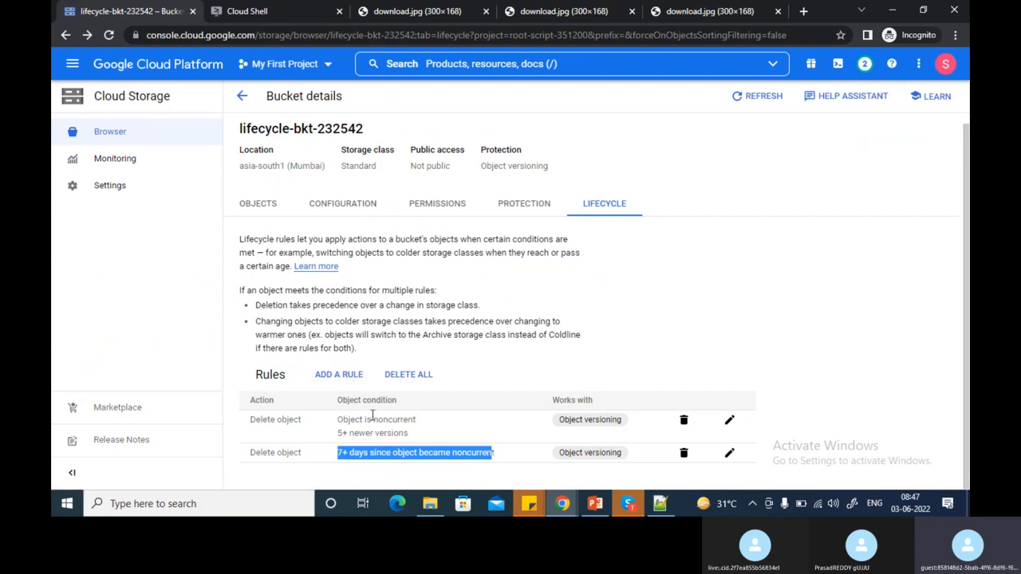
pyautogui.click(282, 14)
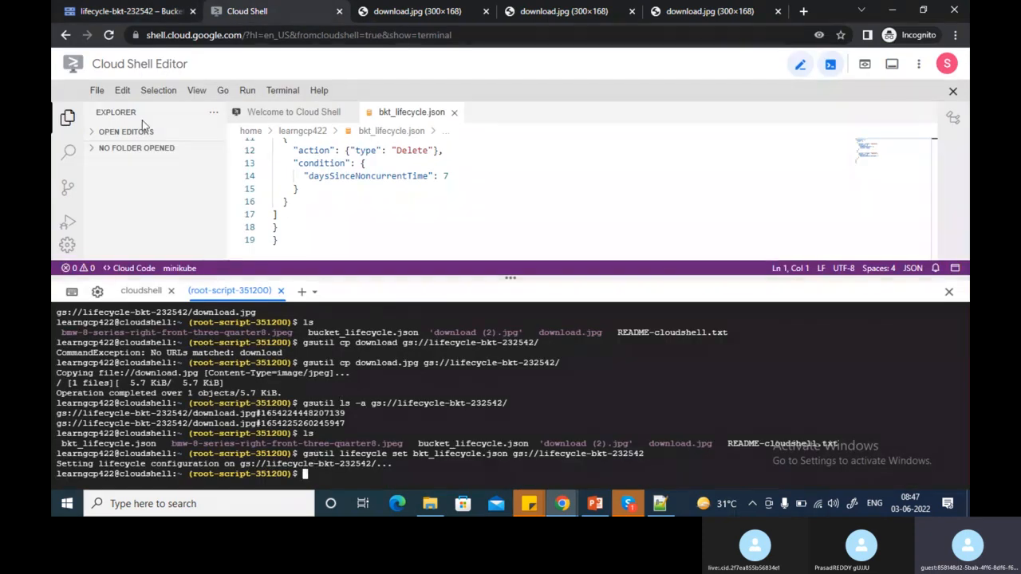
pyautogui.click(113, 13)
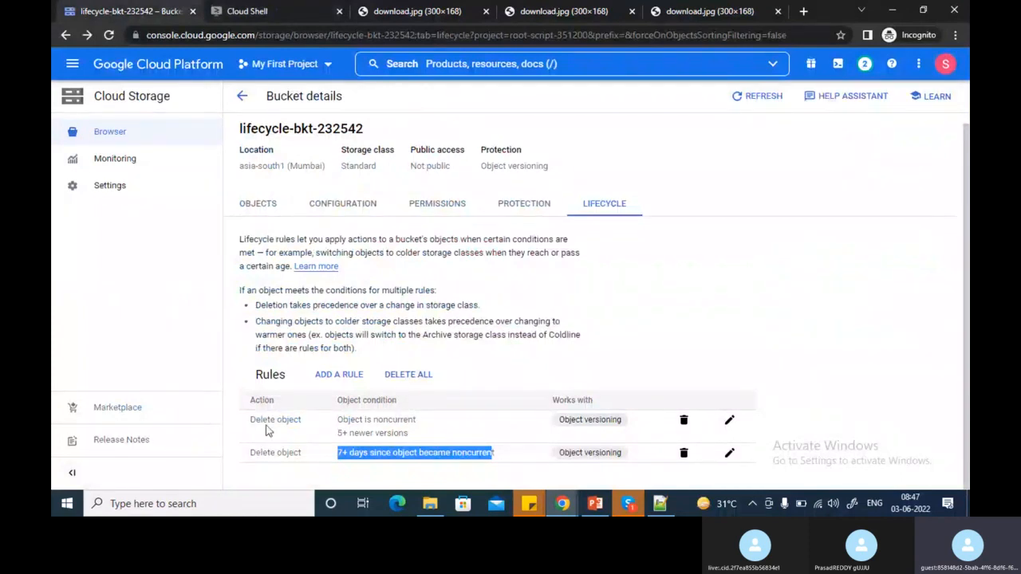
pyautogui.moveTo(255, 421); pyautogui.dragTo(429, 425)
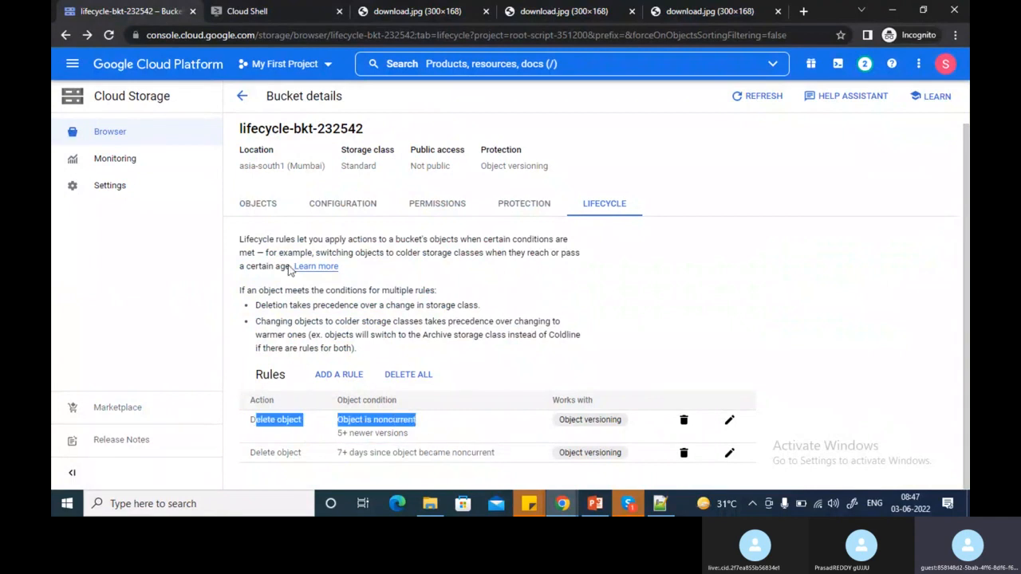
# Return from the bucket's details to the Cloud Storage bucket list
pyautogui.click(240, 13)
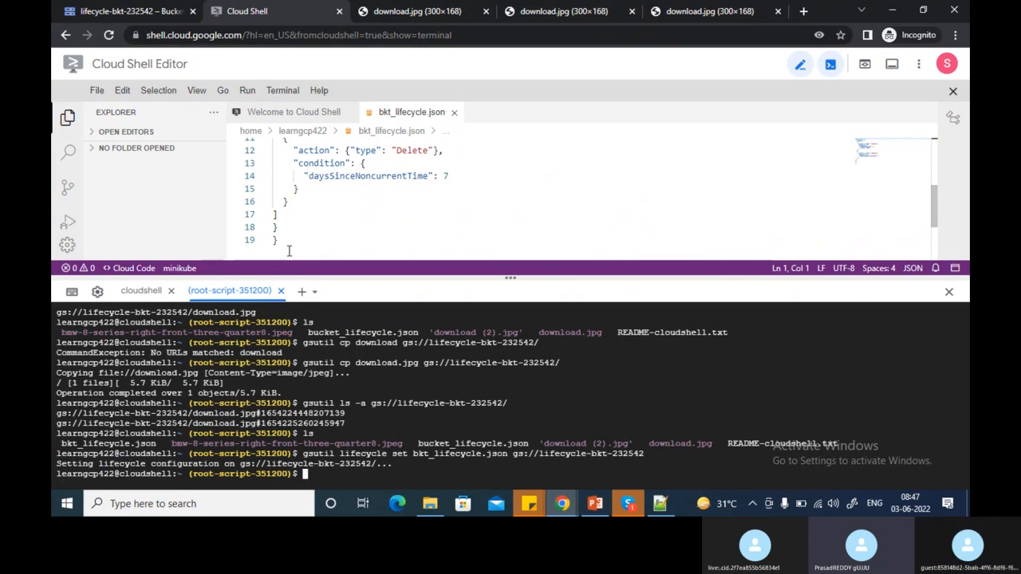
pyautogui.click(147, 9)
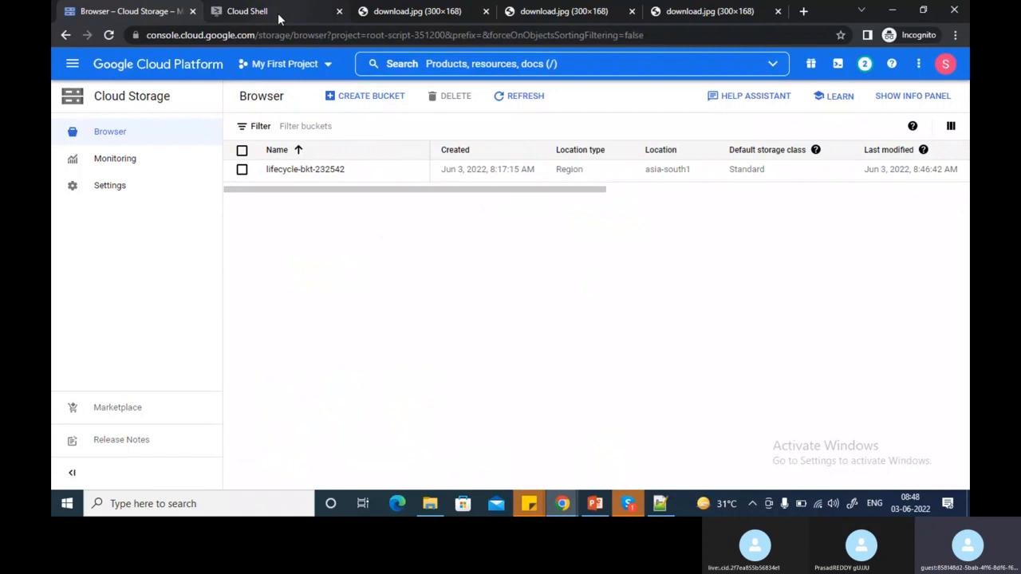
pyautogui.click(277, 13)
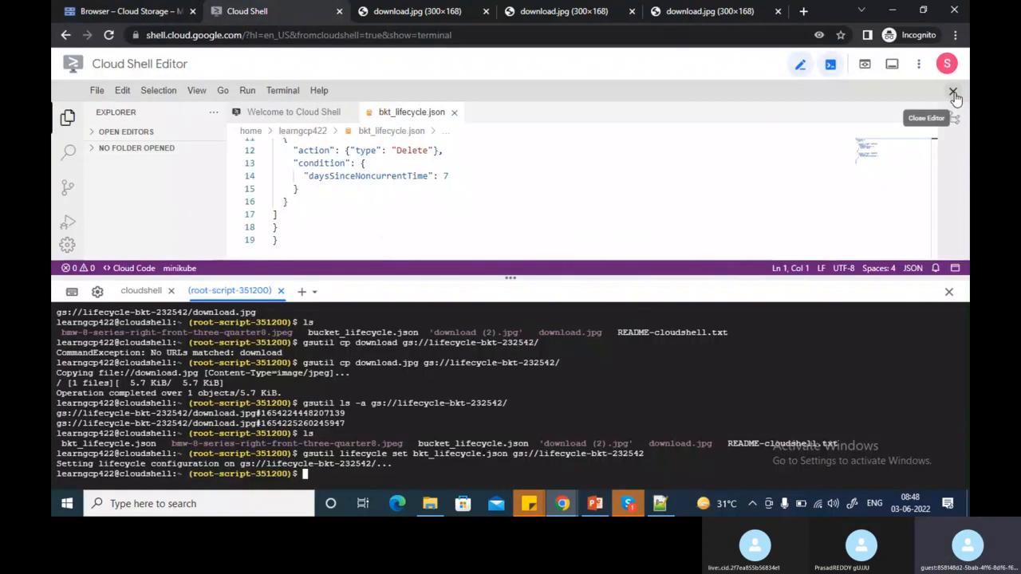
pyautogui.click(141, 15)
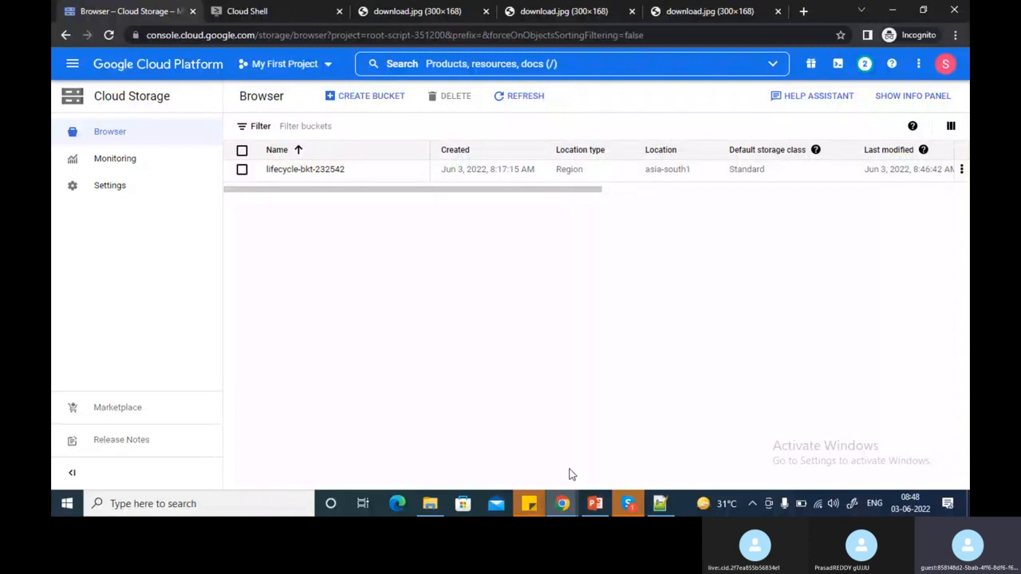
# Copy the URL of the "Manage object lifecycles" documentation page and send it in the Skype group call's chat
pyautogui.click(562, 503)
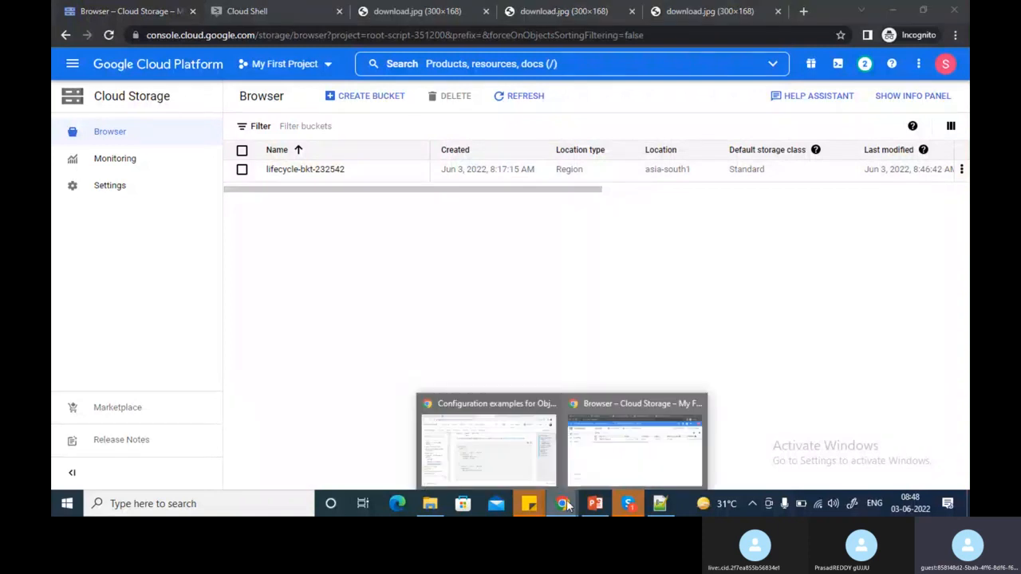
pyautogui.click(503, 426)
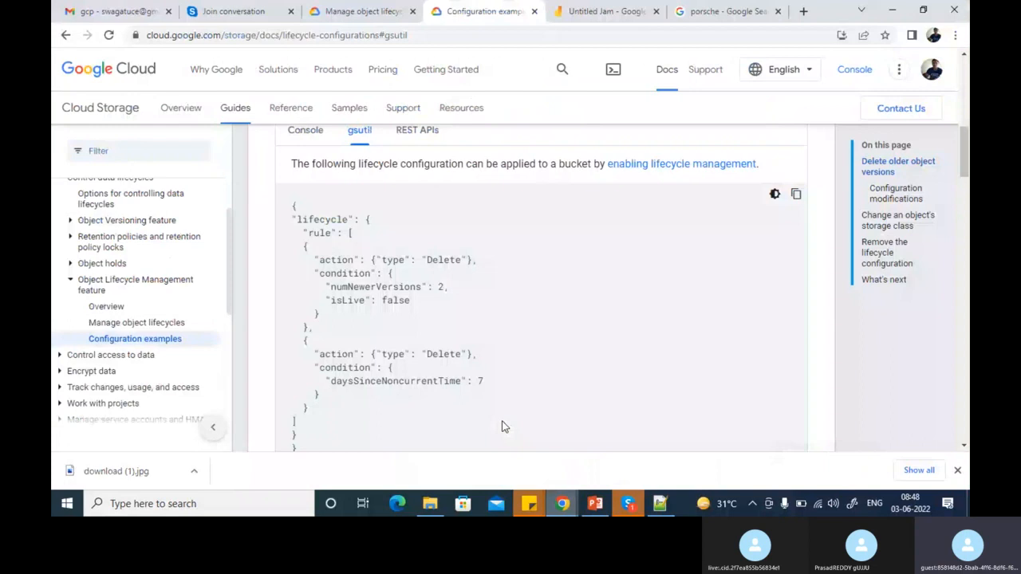
pyautogui.click(363, 11)
pyautogui.hotkey('ctrl', 'c')
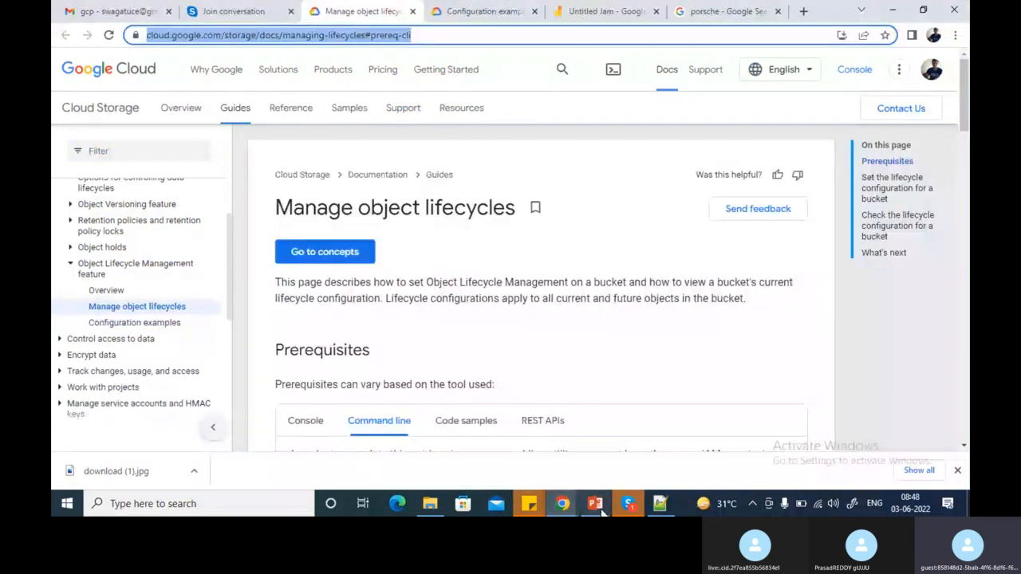
pyautogui.click(628, 504)
pyautogui.hotkey('ctrl', 'v')
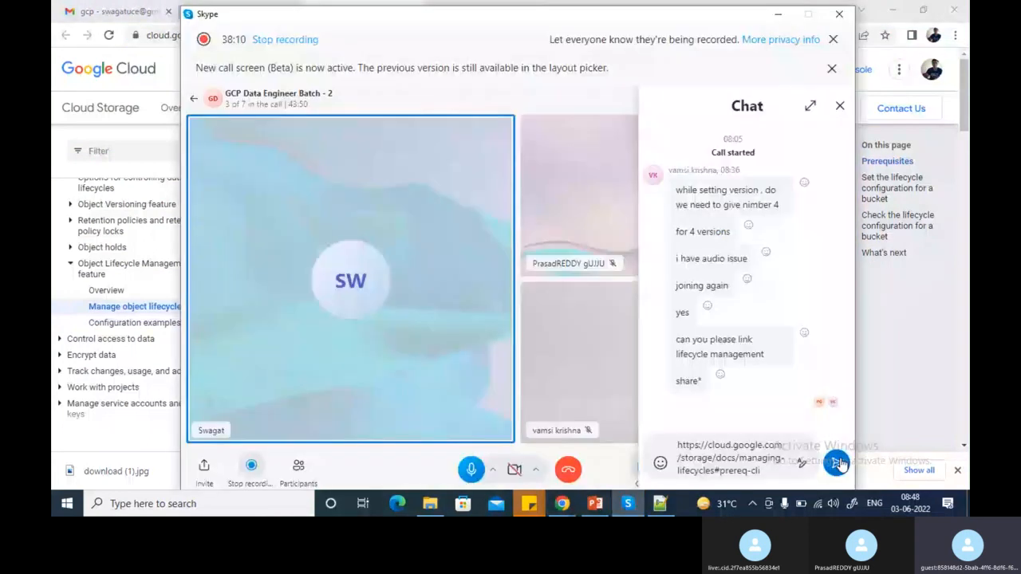
pyautogui.click(835, 463)
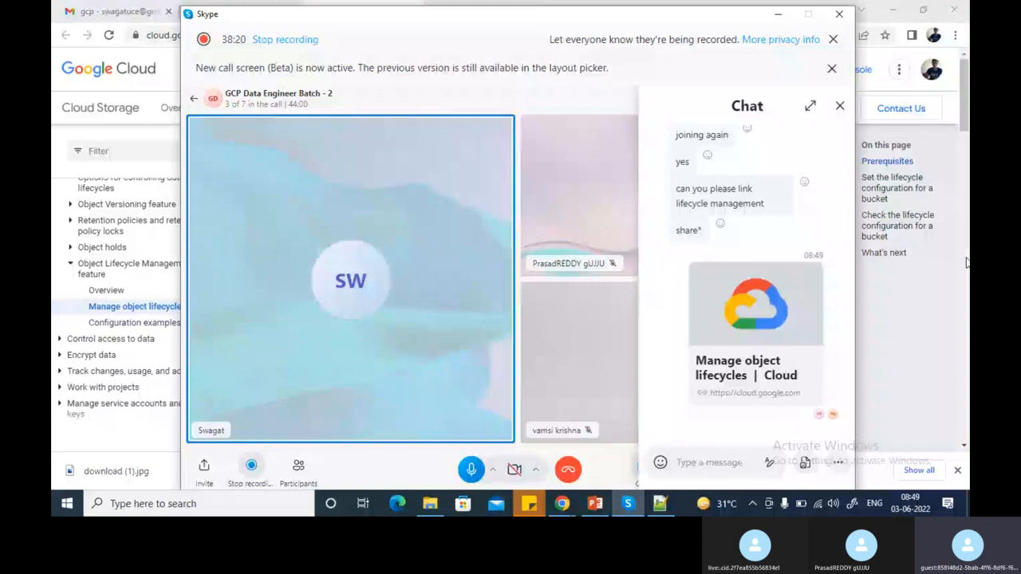
# Examine the console and command-line instructions for setting and checking a bucket's lifecycle configuration on the "Manage object lifecycles" documentation page
pyautogui.click(702, 400)
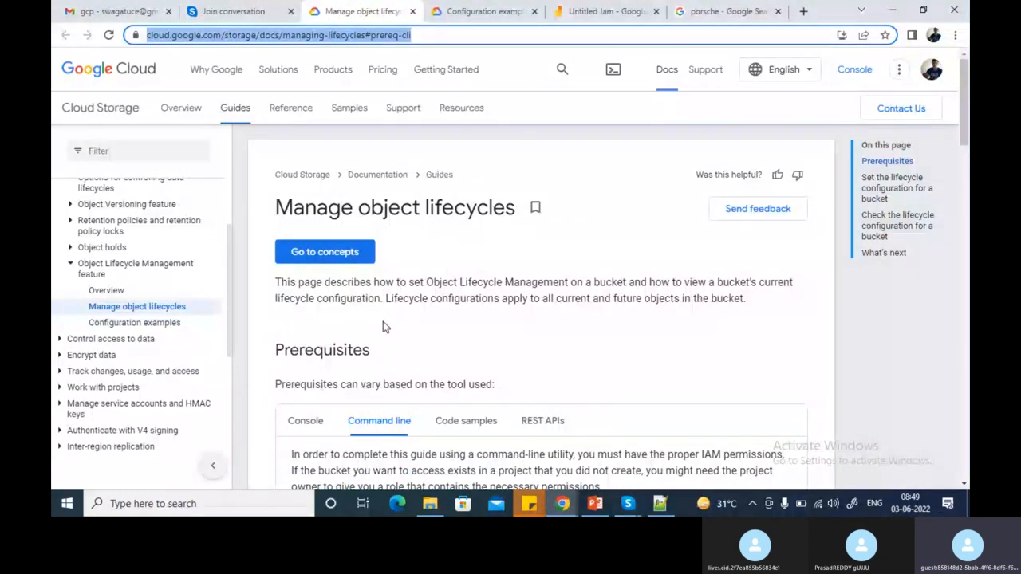
pyautogui.scroll(-2, 359, 319)
pyautogui.click(307, 298)
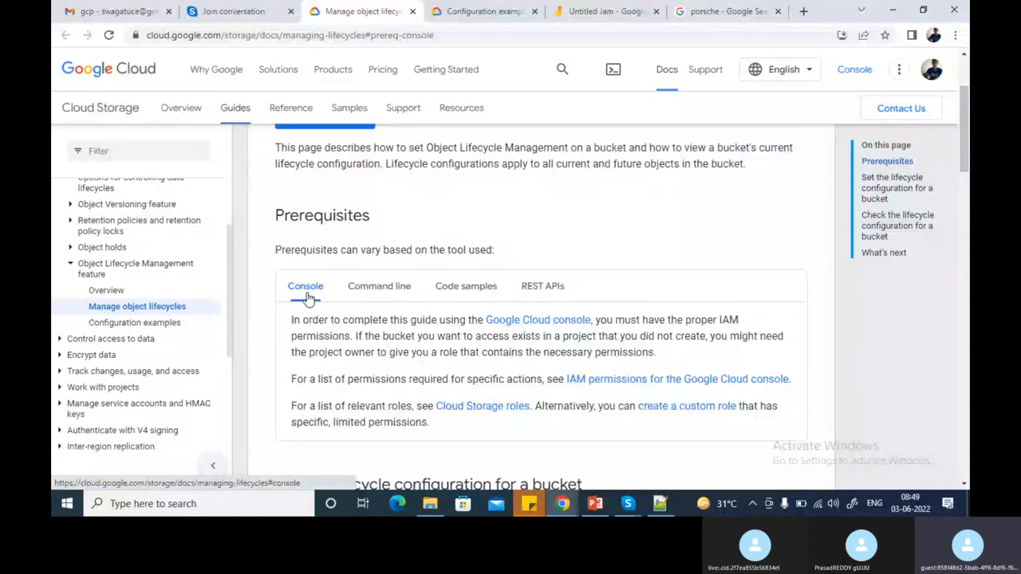
pyautogui.scroll(-7, 371, 381)
pyautogui.scroll(-3, 371, 382)
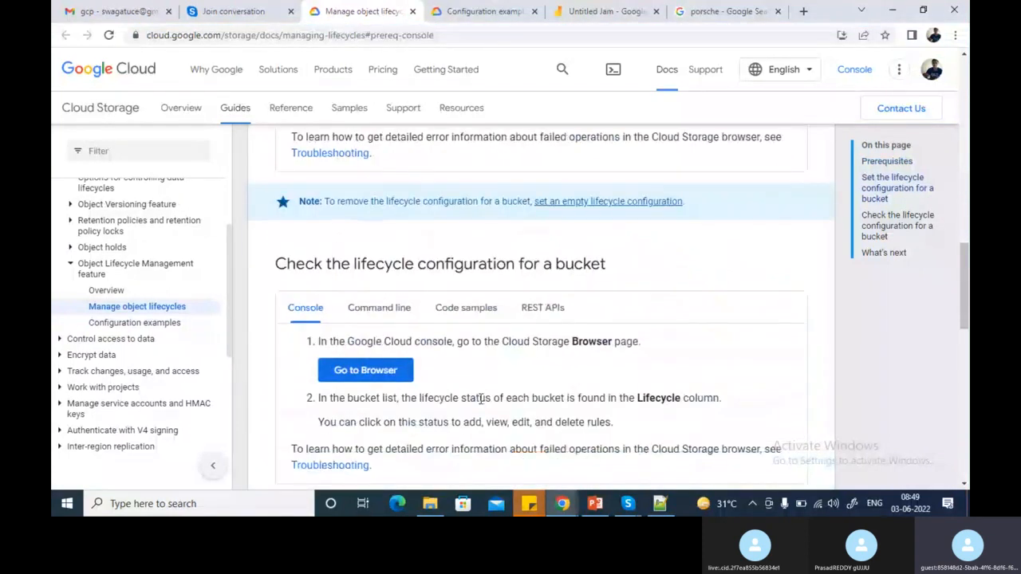
pyautogui.scroll(5, 393, 351)
pyautogui.click(393, 346)
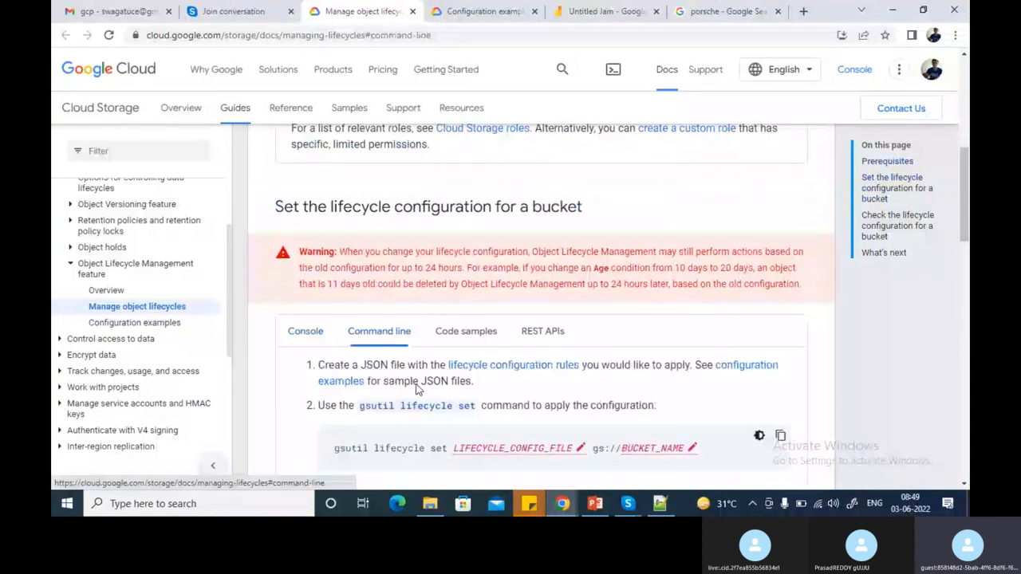
pyautogui.scroll(-6, 419, 379)
pyautogui.scroll(-3, 424, 360)
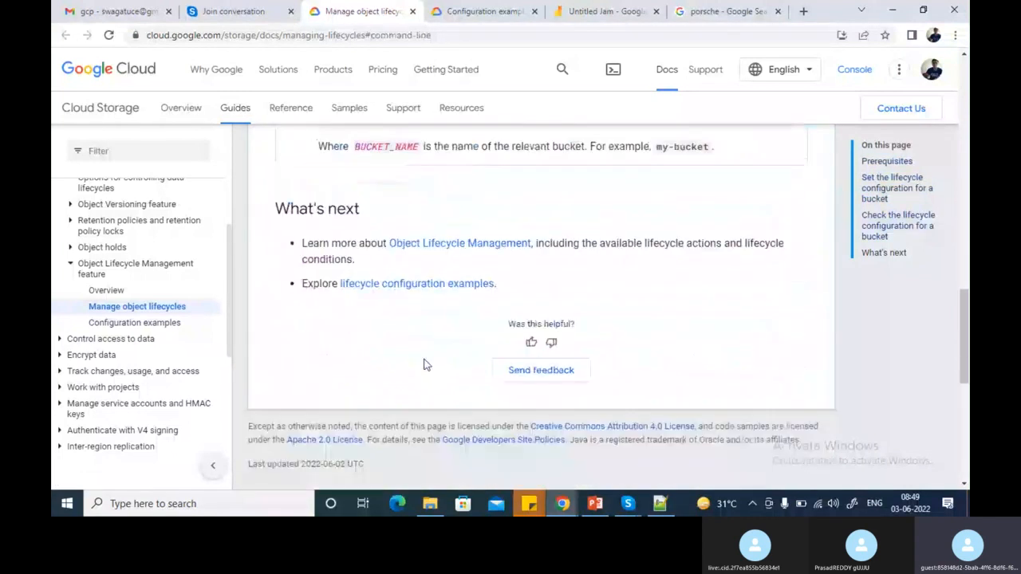
pyautogui.scroll(2, 423, 359)
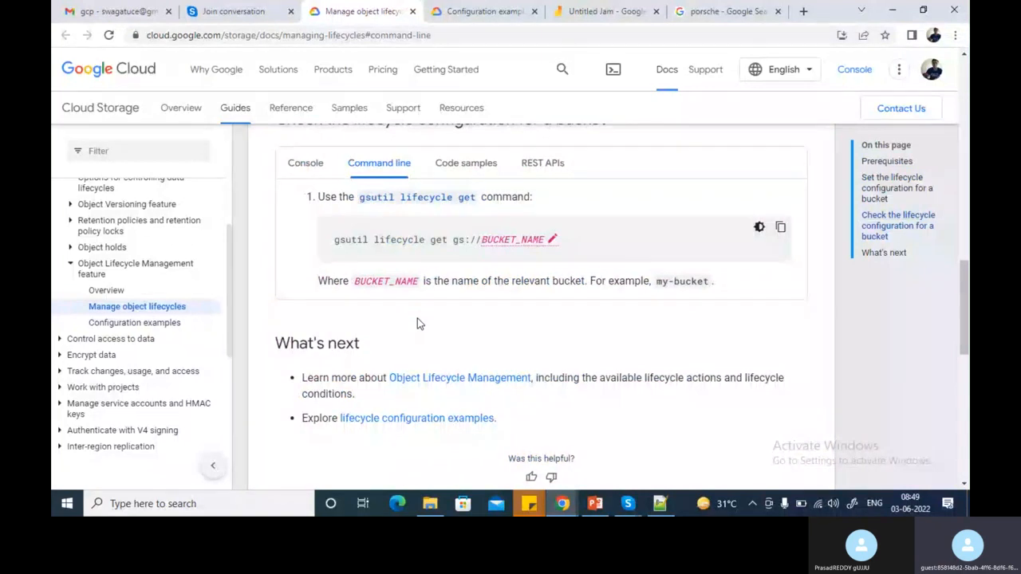
# Copy the documented "gsutil lifecycle get gs://" command into Cloud Shell and run it for the bucket lifecycle-bkt-232542
pyautogui.moveTo(334, 240); pyautogui.dragTo(480, 239)
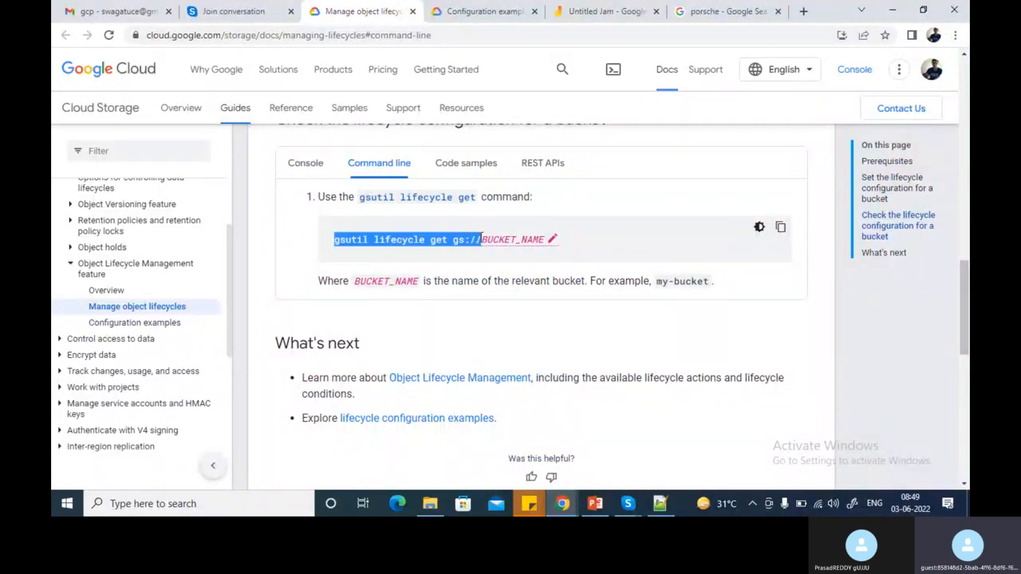
pyautogui.click(565, 502)
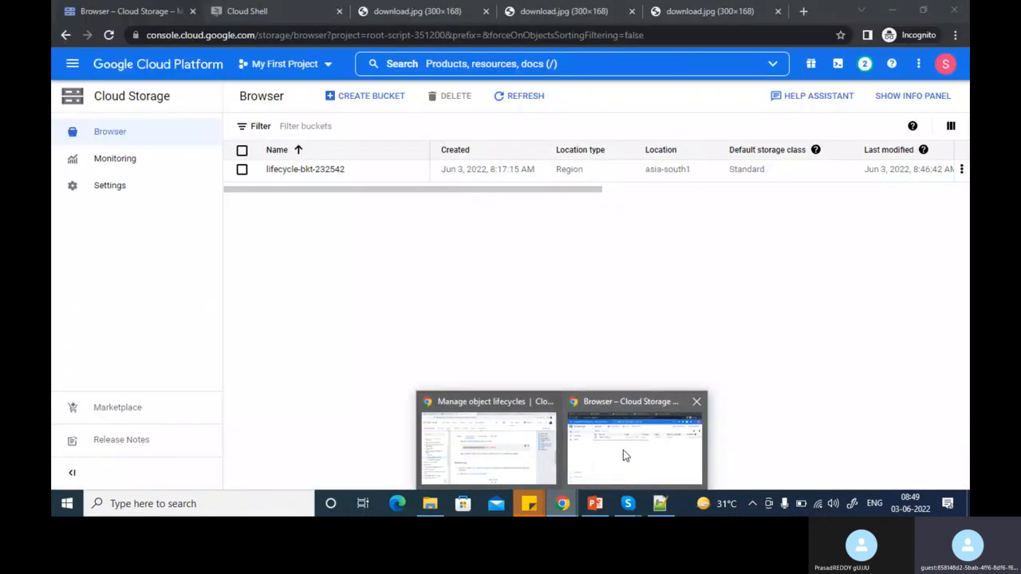
pyautogui.click(623, 449)
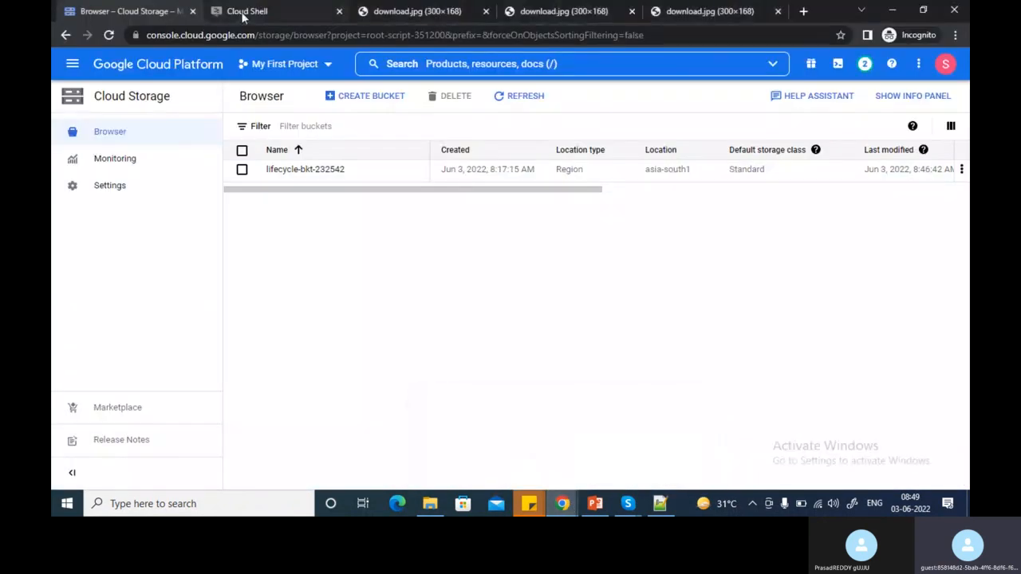
pyautogui.click(243, 13)
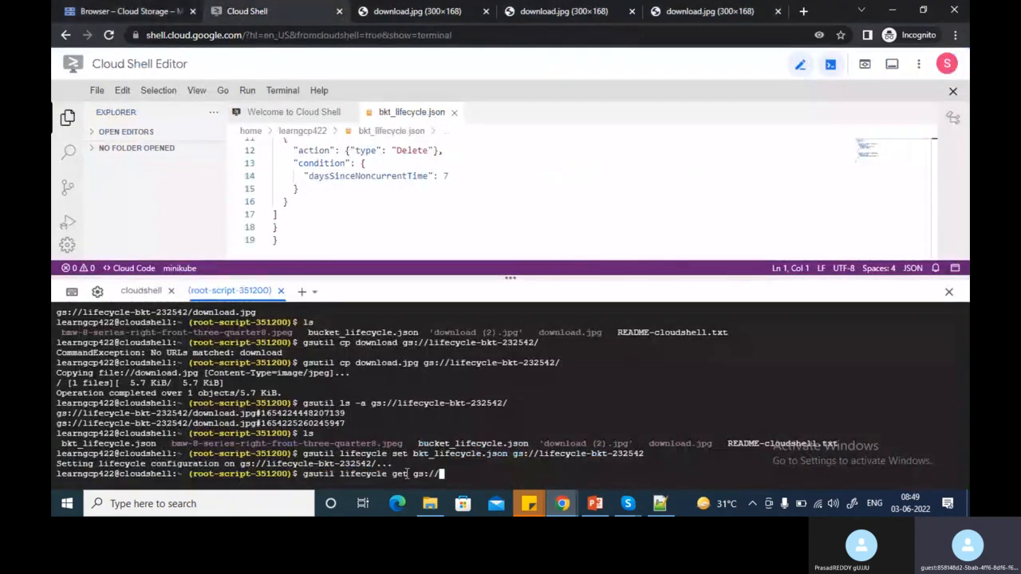
pyautogui.write('life')
pyautogui.press('Tab')
pyautogui.press('BackSpace')
pyautogui.press('Return')
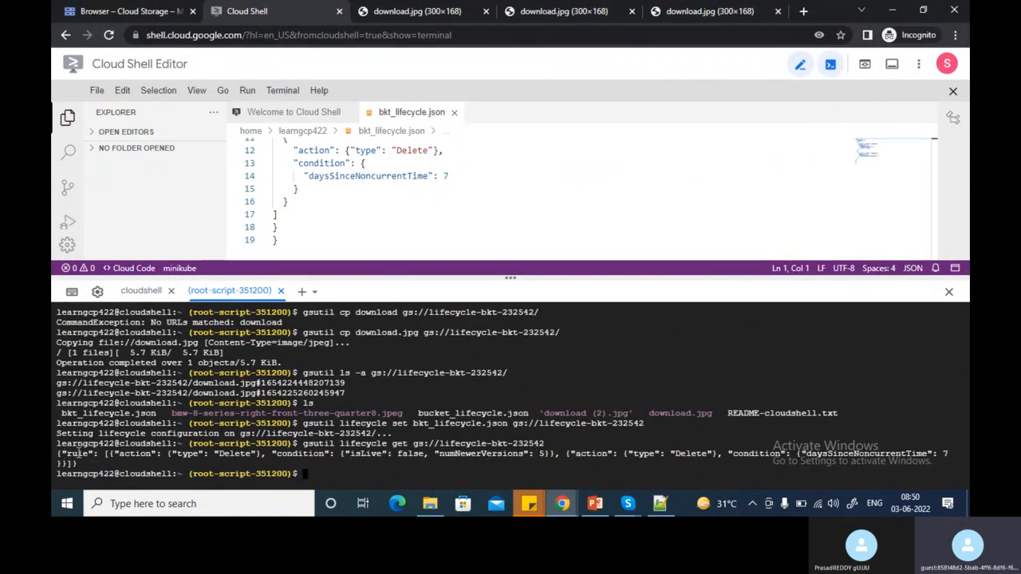
# Compare both delete rules in the terminal output with the rules in bkt_lifecycle.json
pyautogui.moveTo(174, 454); pyautogui.dragTo(548, 455)
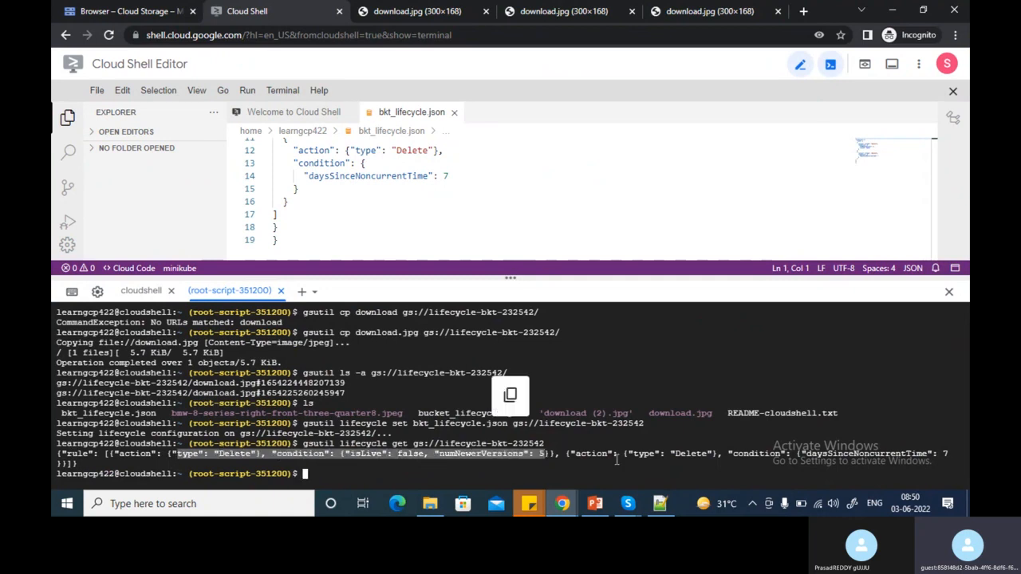
pyautogui.moveTo(636, 453); pyautogui.dragTo(949, 451)
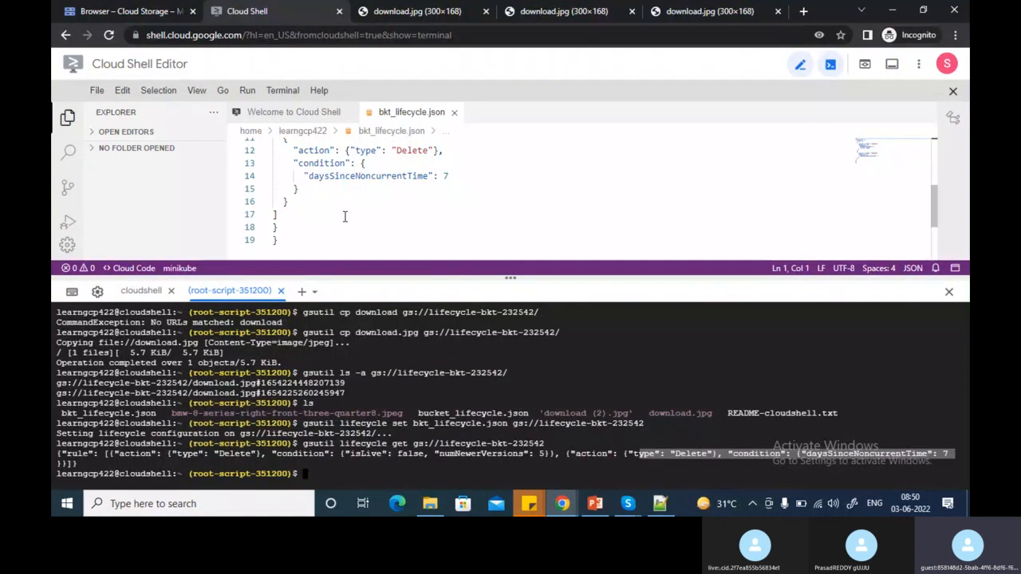
pyautogui.scroll(3, 346, 216)
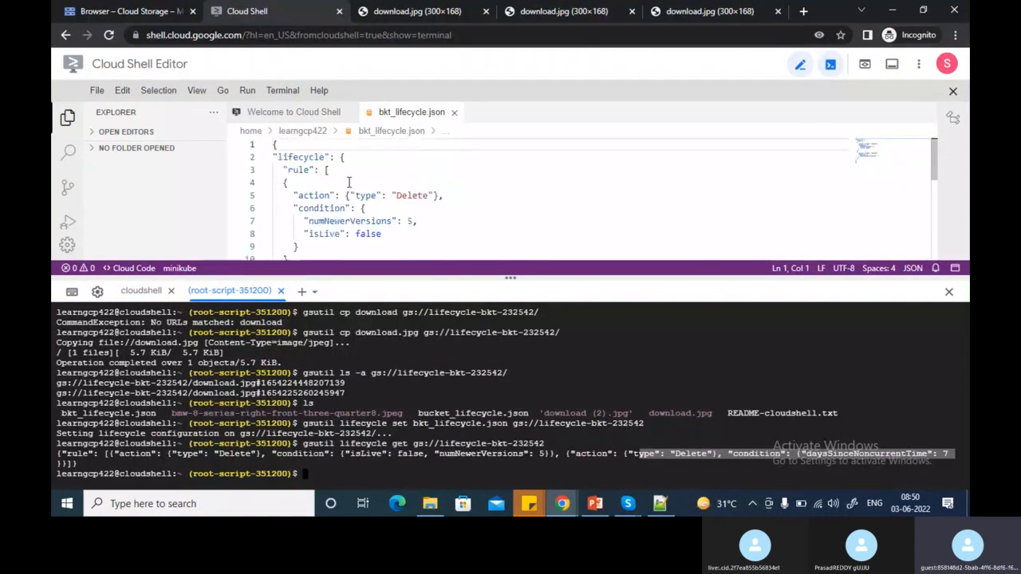